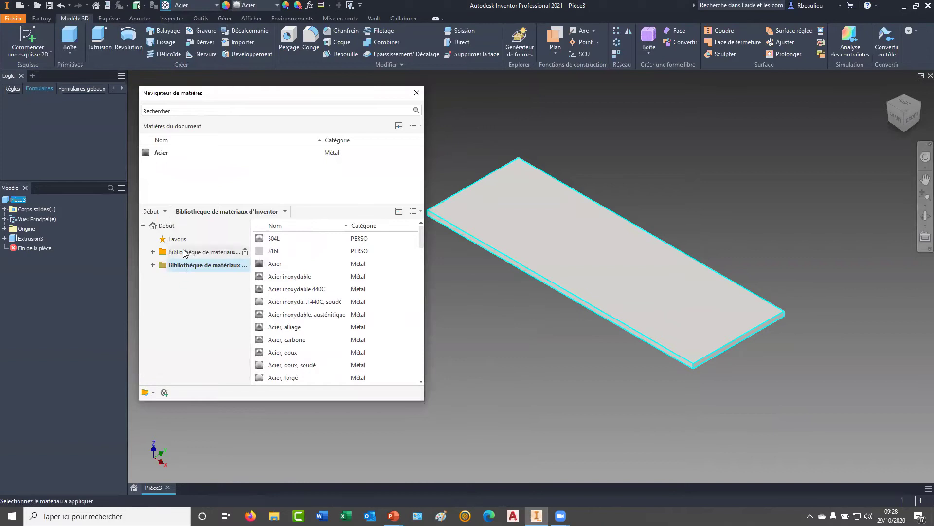
# Step: Add the Alu 6060 material from the Inventor material library to the document and open its properties for editing
pyautogui.click(152, 266)
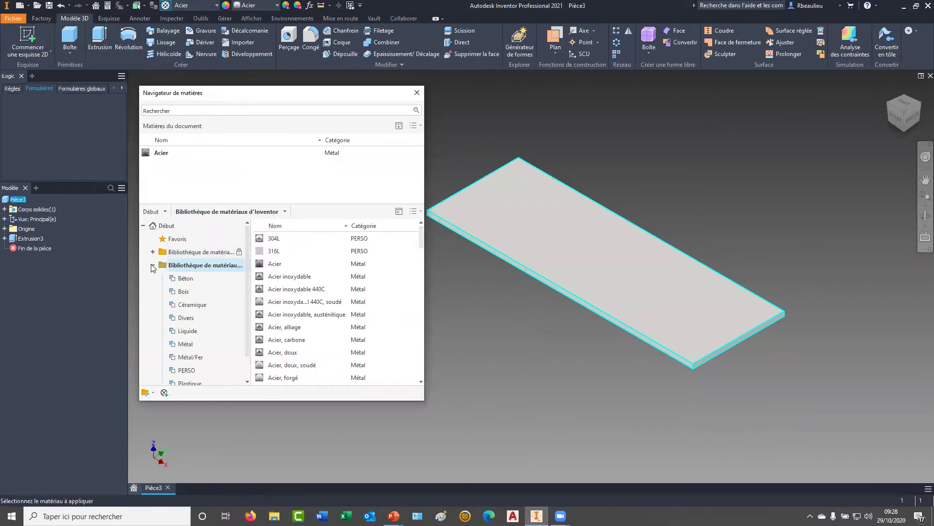
pyautogui.scroll(-1, 176, 367)
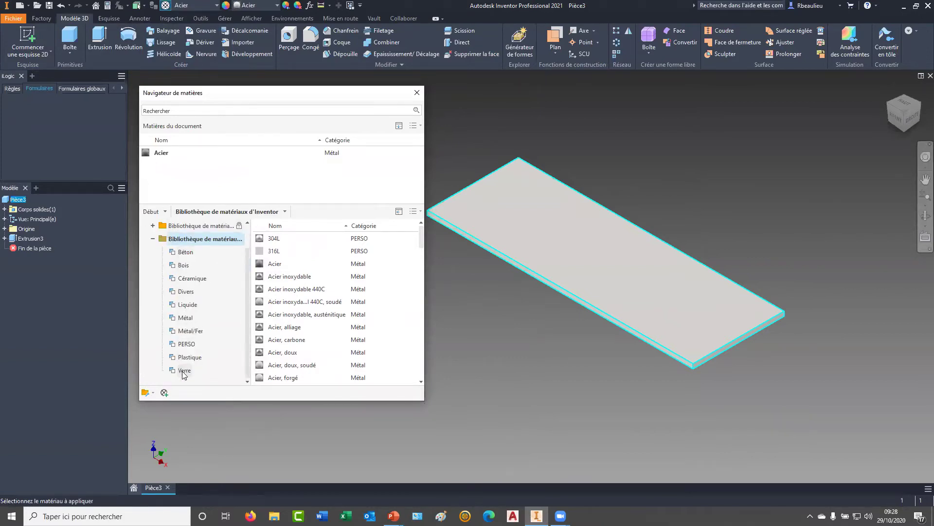
pyautogui.click(186, 344)
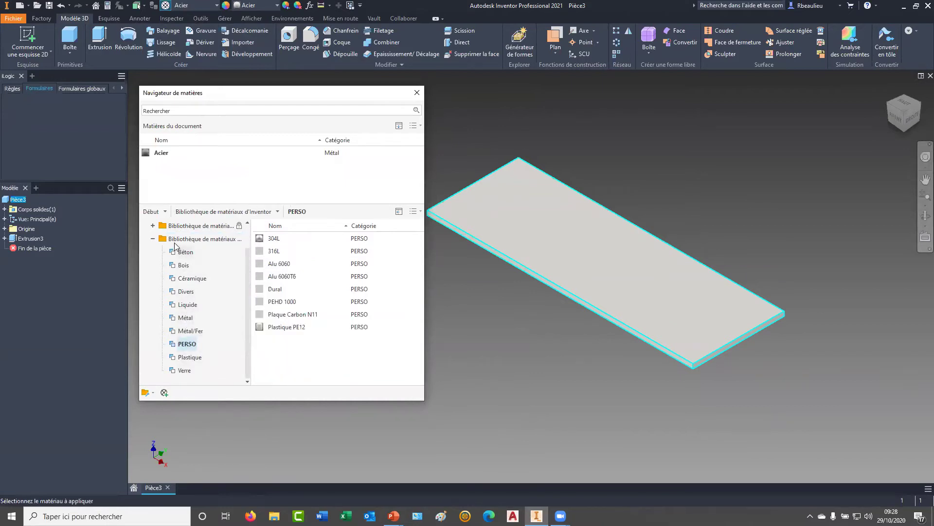
pyautogui.click(177, 239)
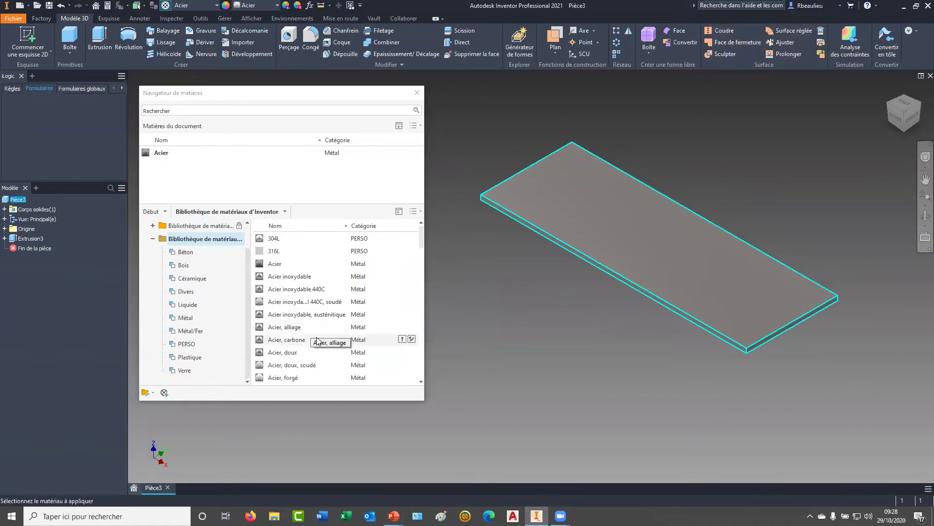
pyautogui.scroll(-3, 311, 312)
pyautogui.scroll(-1, 309, 291)
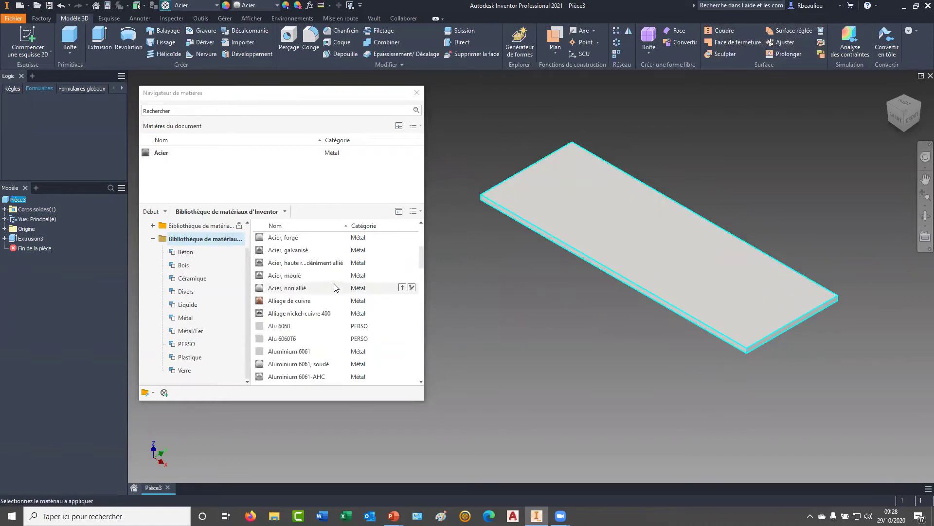
pyautogui.doubleClick(263, 327)
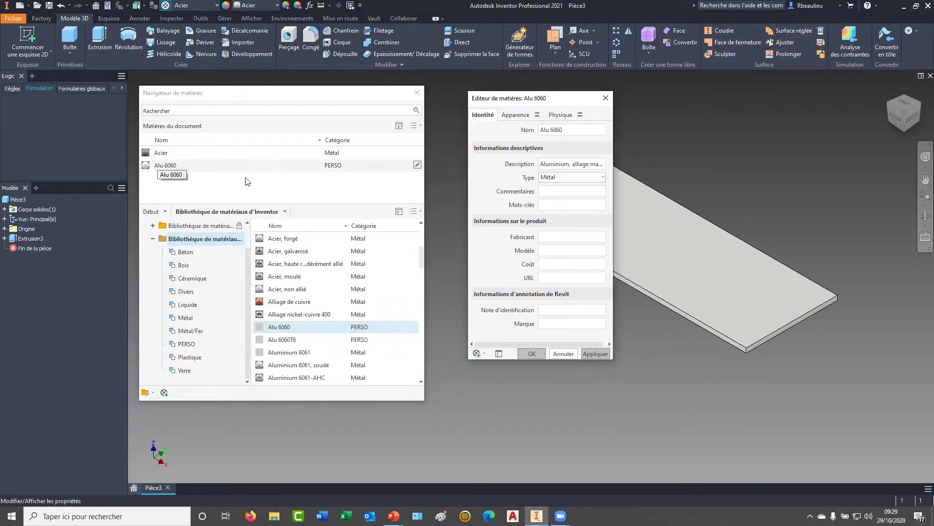
pyautogui.moveTo(518, 101); pyautogui.dragTo(514, 112)
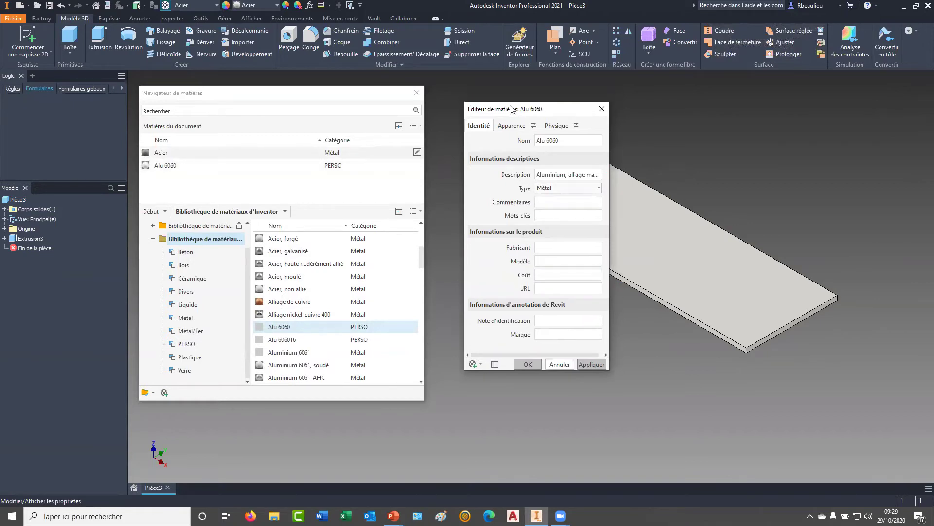
# Step: Rename the document's Alu 6060 material as Alu 7005
pyautogui.click(558, 140)
pyautogui.moveTo(560, 140); pyautogui.dragTo(549, 142)
pyautogui.write('700')
# Step: Set the material's physical density to 2.600 g/cm³ and save the material changes
pyautogui.click(518, 128)
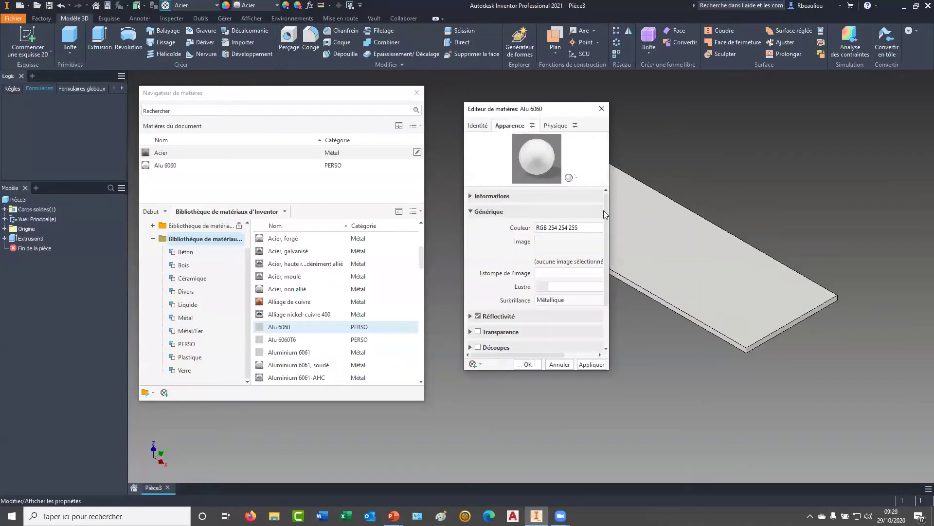
pyautogui.click(557, 125)
pyautogui.click(471, 235)
pyautogui.click(466, 220)
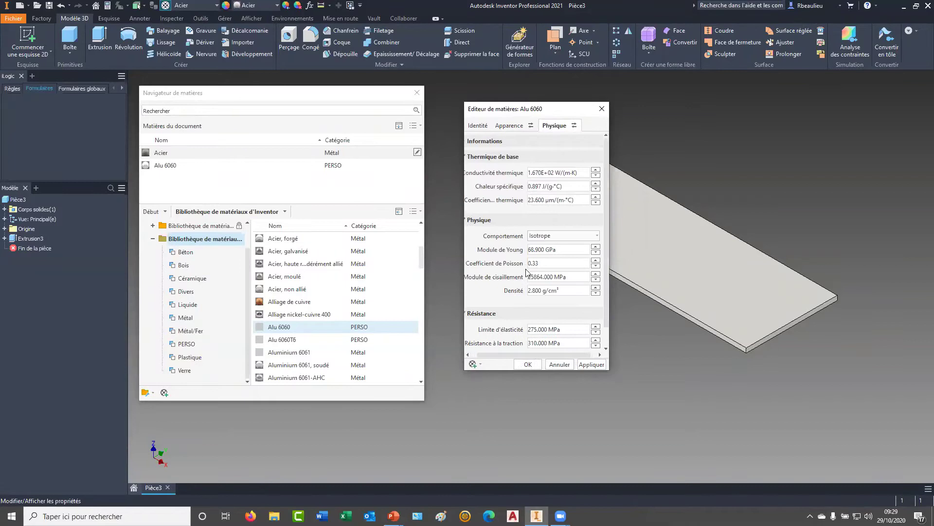
pyautogui.click(537, 291)
pyautogui.click(492, 299)
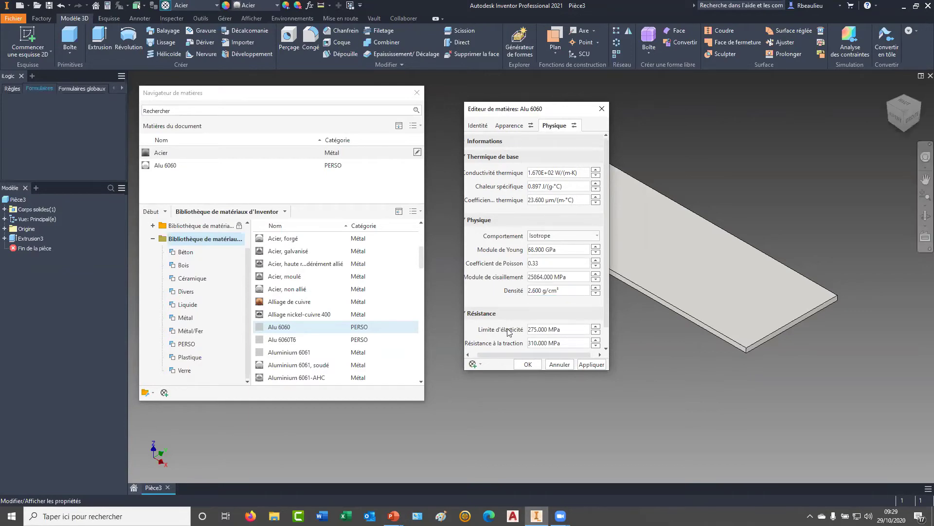
pyautogui.click(527, 365)
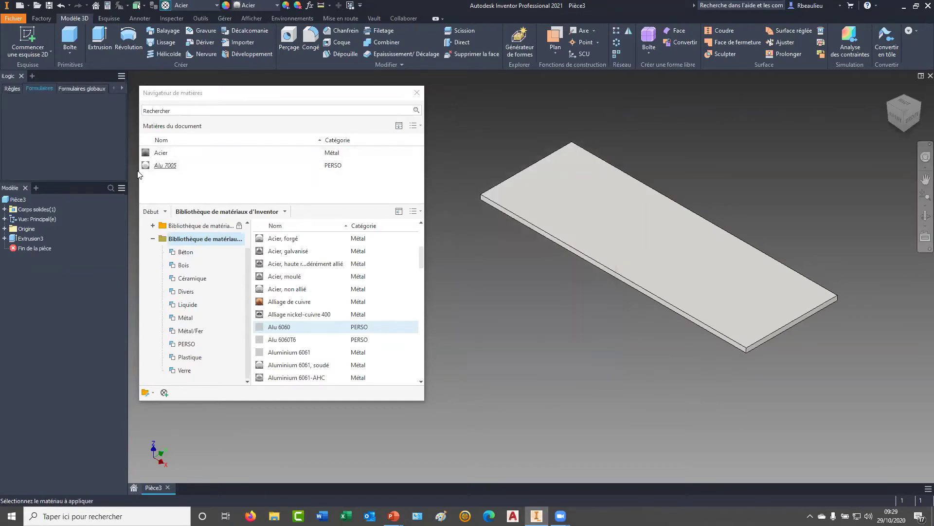
# Step: Copy Alu 7005 into the PERSO category of the Inventor material library, replacing the duplicate Aluminium 6061 physical resource, and close the material browser
pyautogui.moveTo(211, 93); pyautogui.dragTo(240, 92)
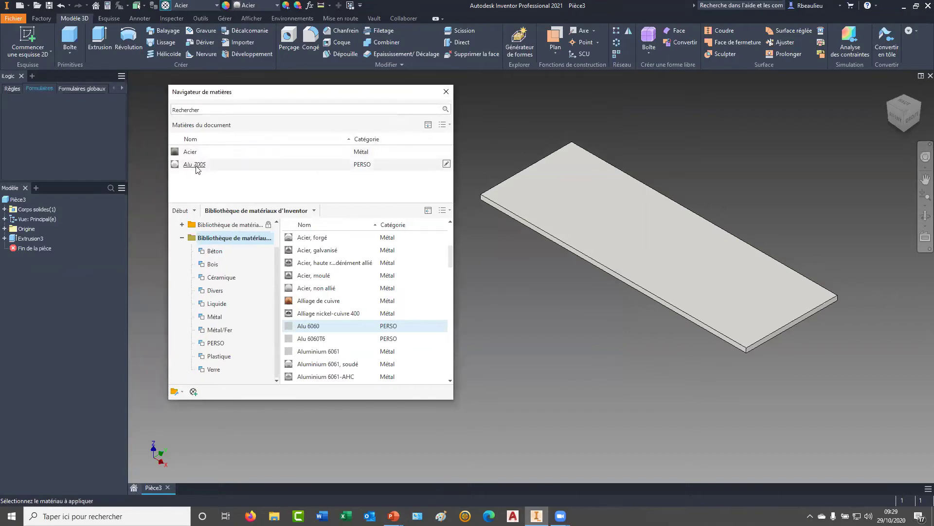
pyautogui.moveTo(533, 133); pyautogui.dragTo(543, 127, button='middle')
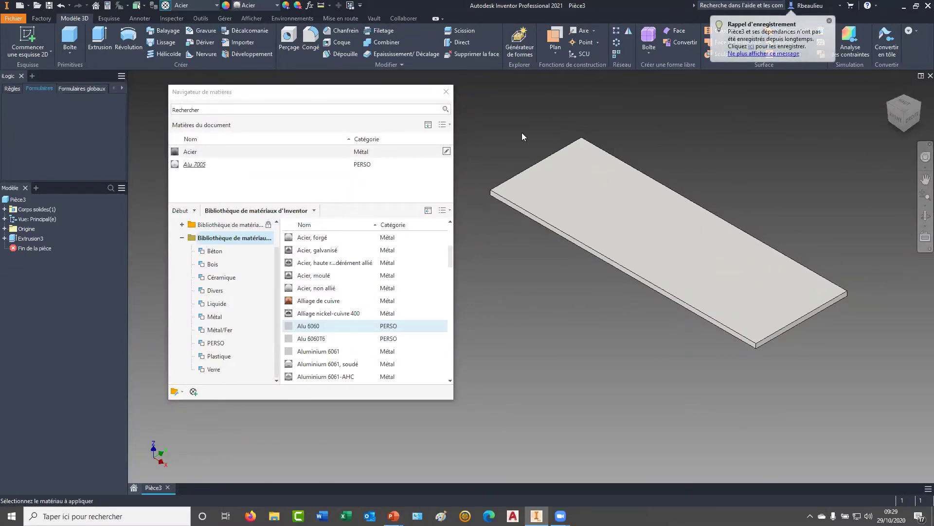
pyautogui.click(189, 165)
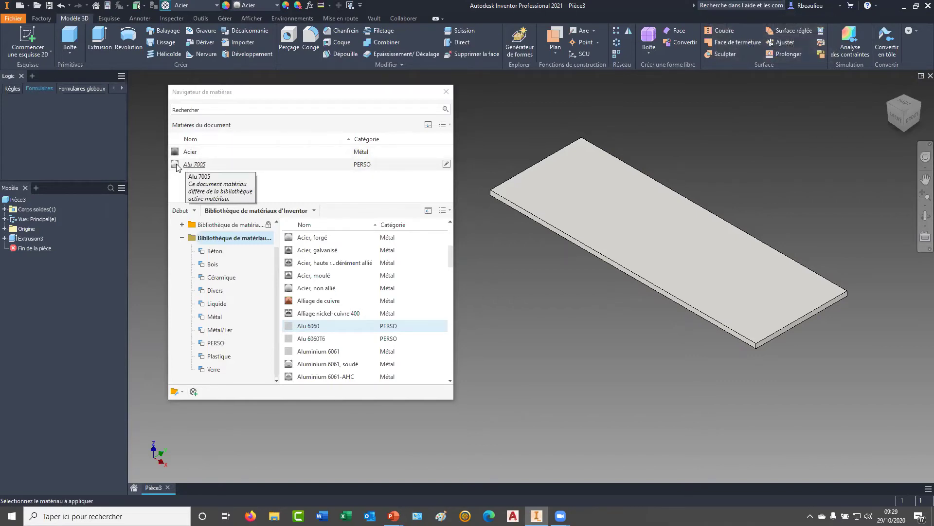
pyautogui.moveTo(177, 167); pyautogui.dragTo(220, 347)
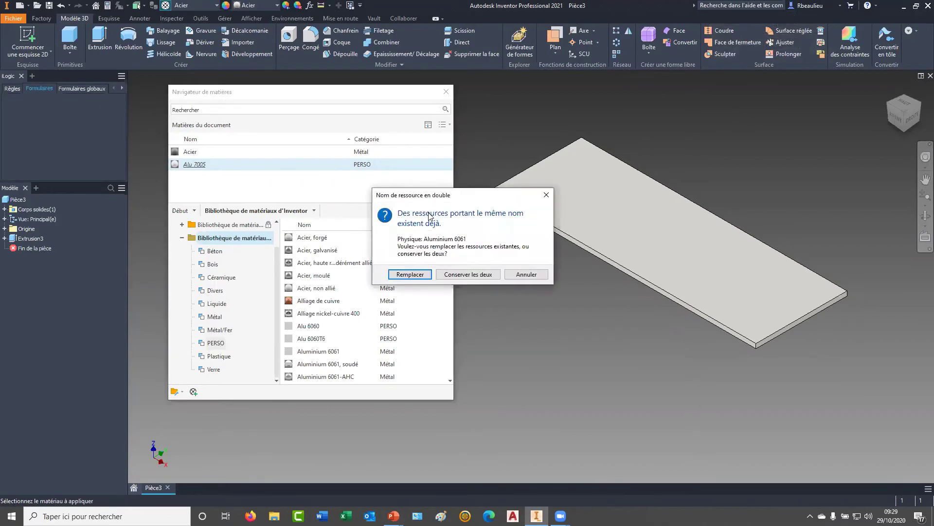
pyautogui.moveTo(466, 197); pyautogui.dragTo(571, 232)
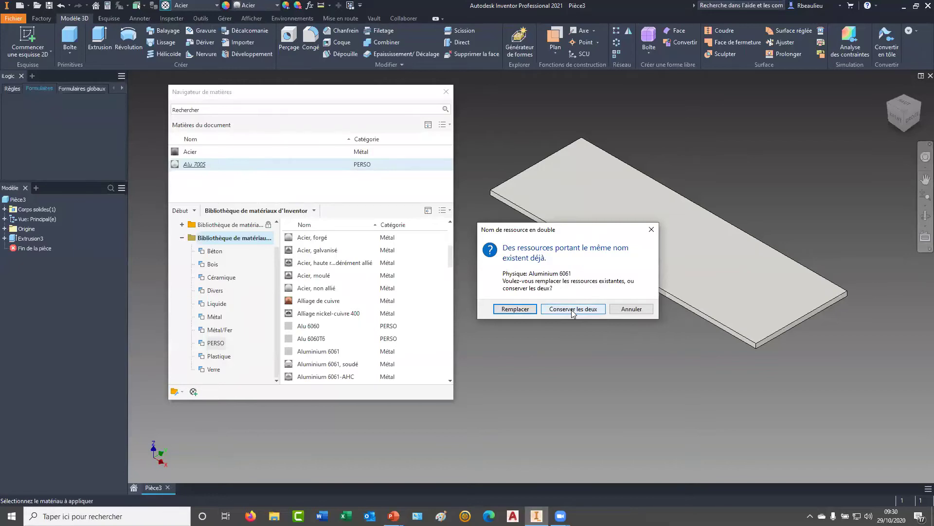
pyautogui.click(528, 309)
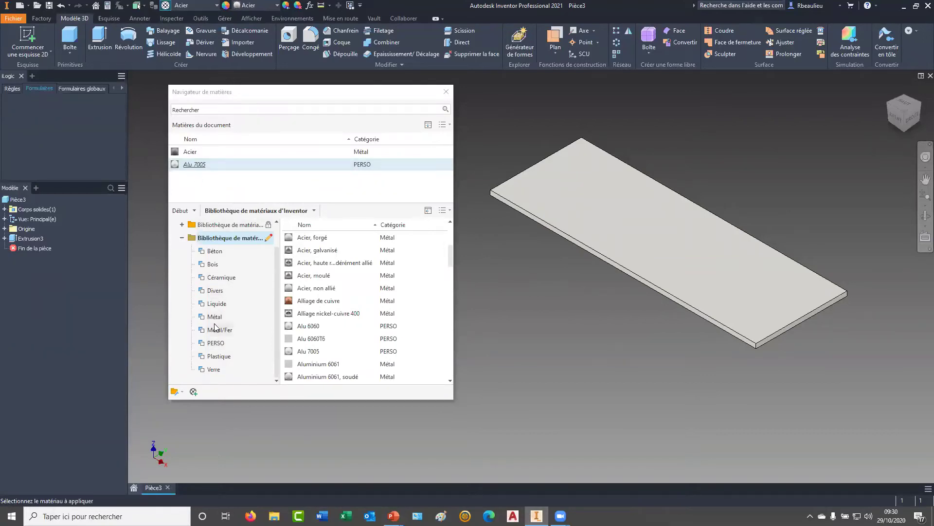
pyautogui.click(445, 92)
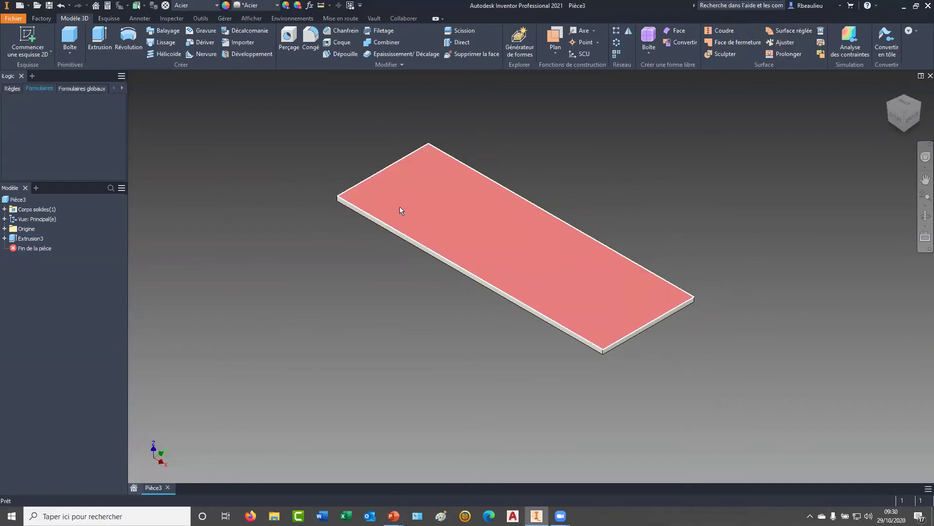
# Step: Open the pinned bracket part 0061718P179_0061718P124-V2.ipt from the recent documents
pyautogui.moveTo(292, 169); pyautogui.dragTo(305, 177, button='middle')
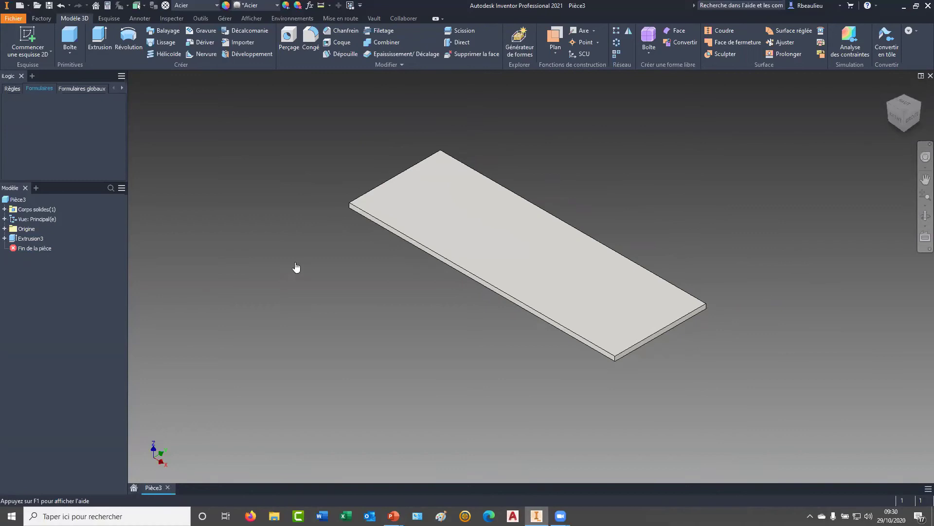
pyautogui.hotkey('ctrl', 'Tab')
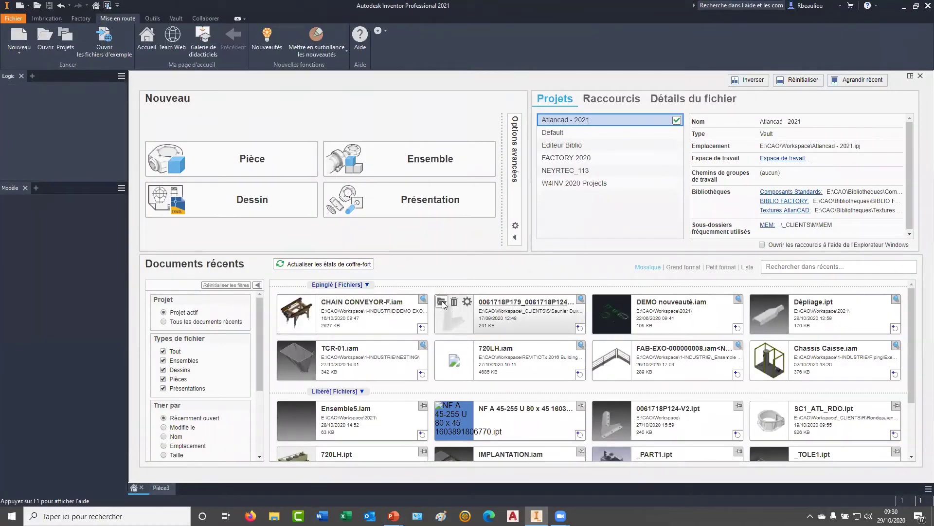
pyautogui.click(441, 302)
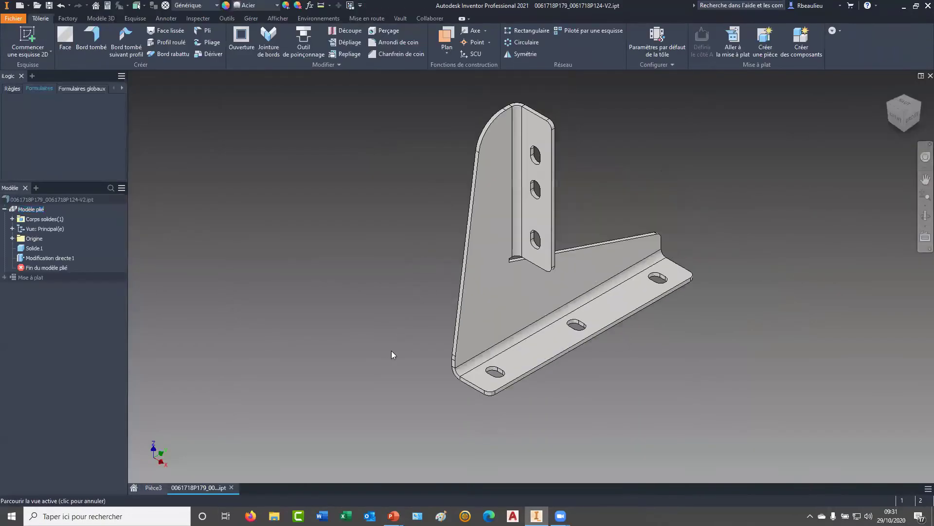
# Step: Assign Alu 7005 from the library's PERSO category to the bracket, agreeing to open the Vault database, and close the material browser
pyautogui.click(168, 6)
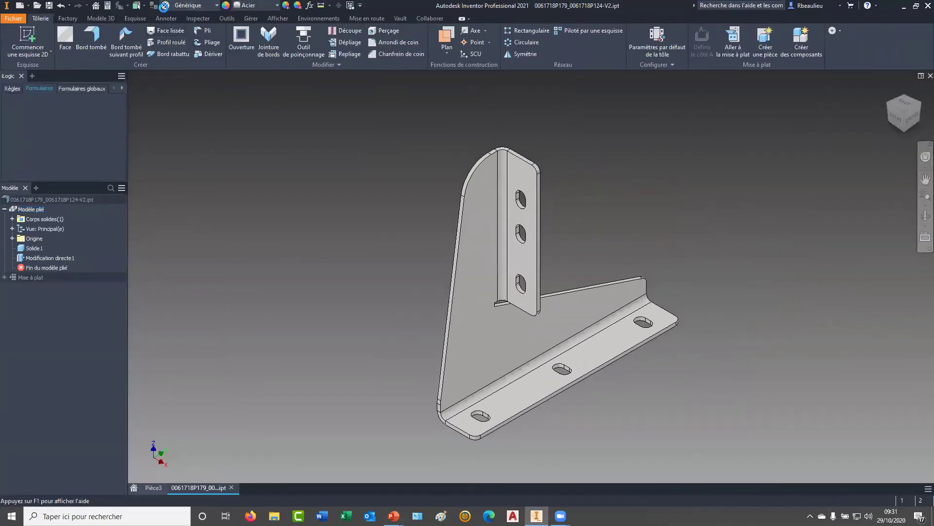
pyautogui.click(173, 224)
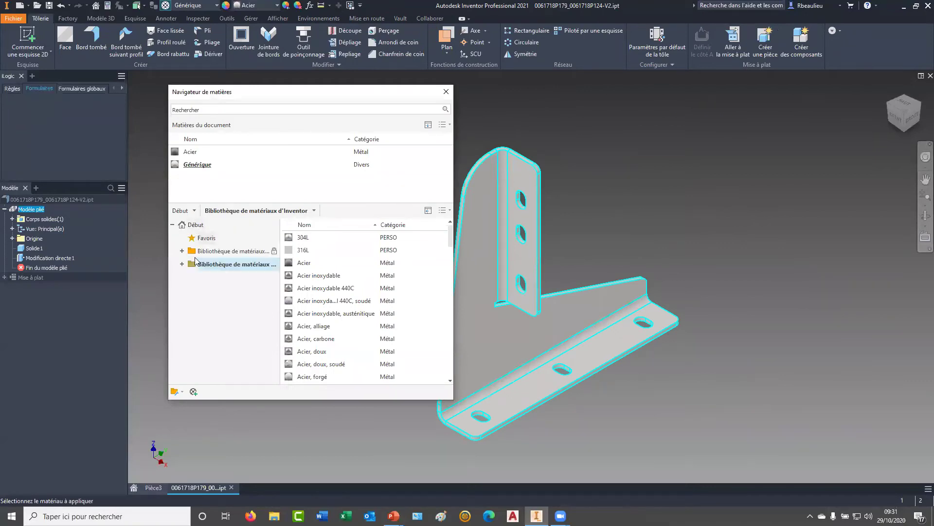
pyautogui.click(182, 264)
pyautogui.click(214, 369)
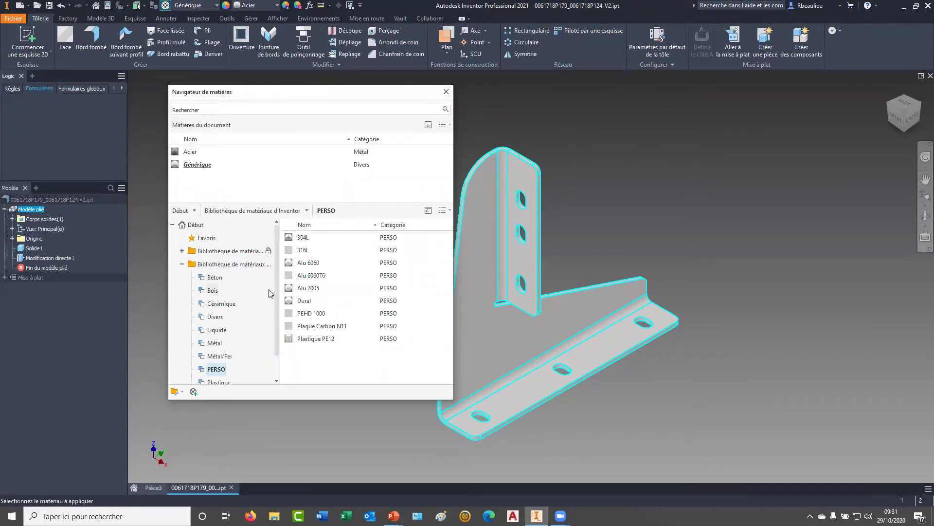
pyautogui.rightClick(298, 290)
pyautogui.click(321, 295)
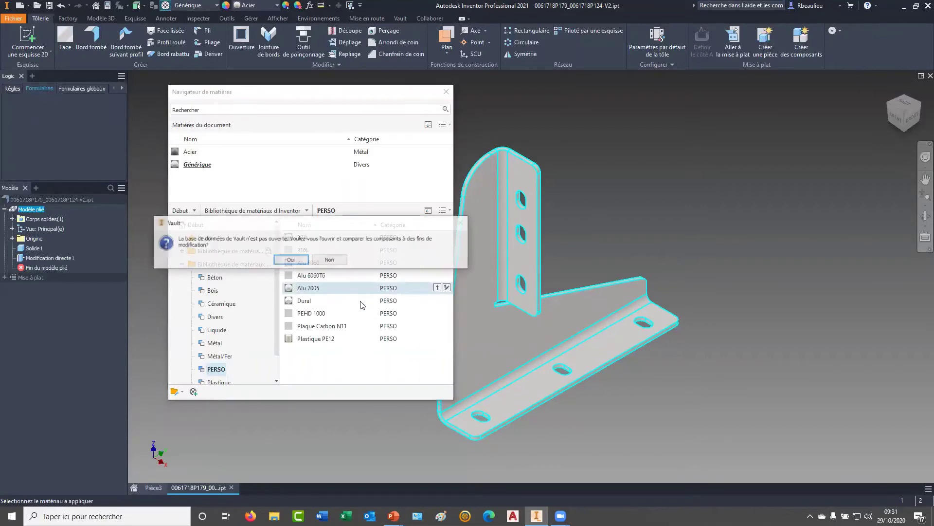
pyautogui.click(291, 260)
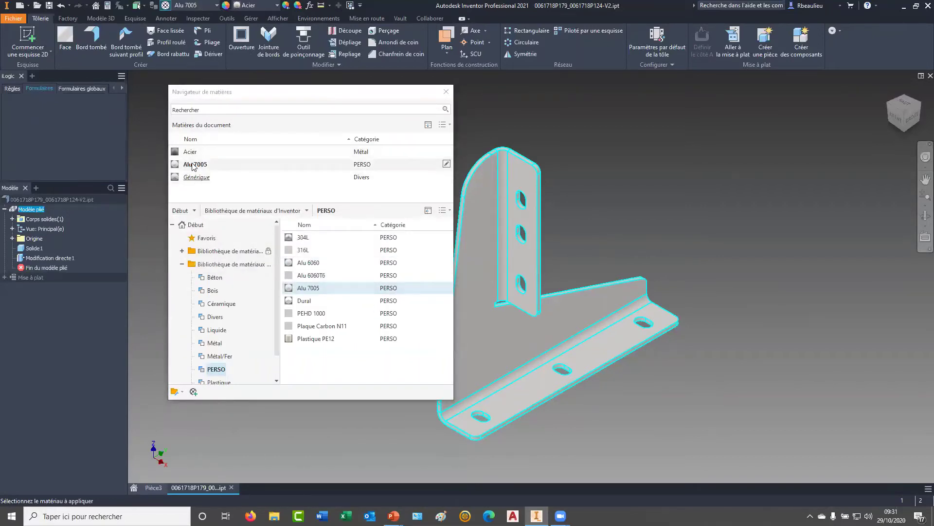
pyautogui.click(446, 92)
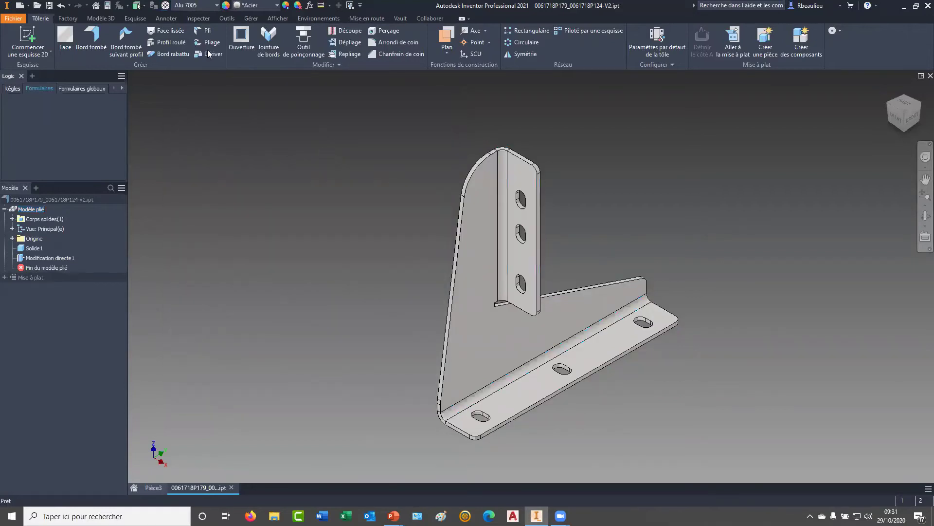
# Step: Close the bracket part and create a new sheet metal part from the _GAB TOLE DEP5.ipt template
pyautogui.moveTo(302, 156); pyautogui.dragTo(341, 146, button='middle')
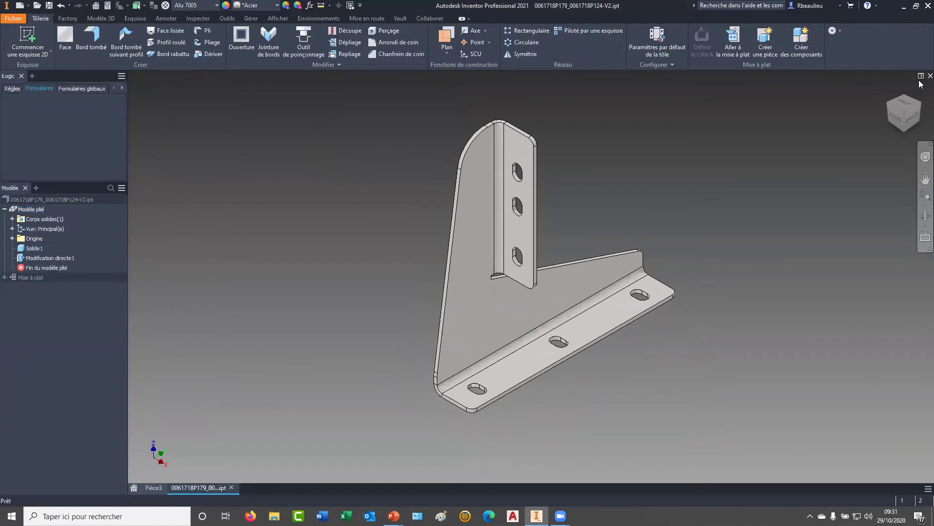
pyautogui.hotkey('ctrl', 'F4')
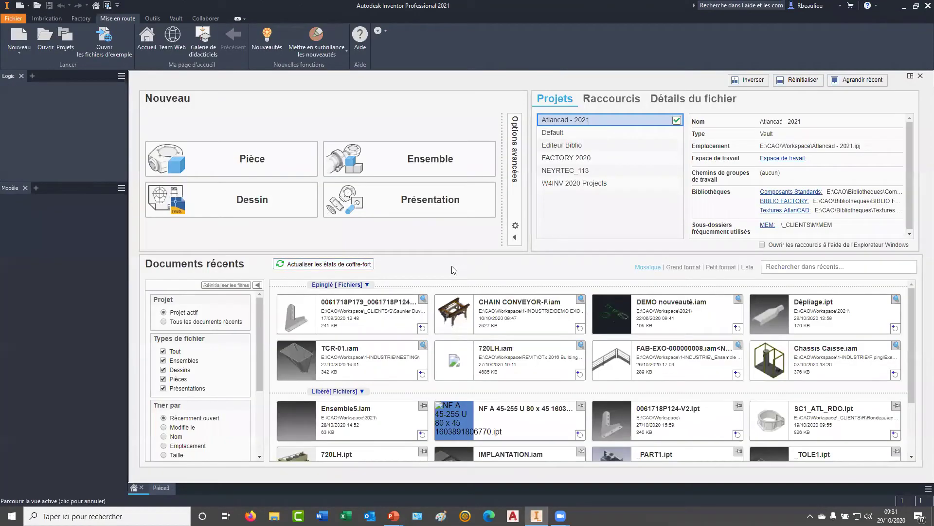
pyautogui.hotkey('ctrl', 'n')
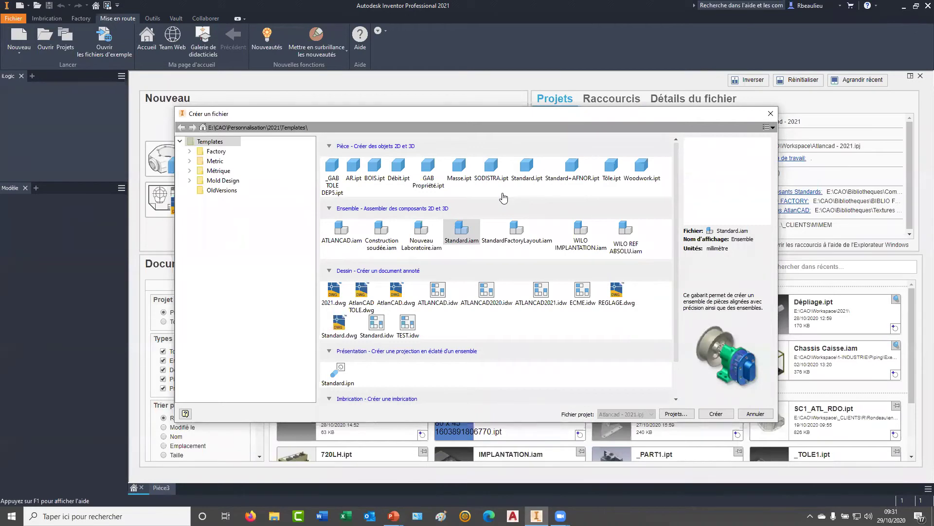
pyautogui.click(333, 175)
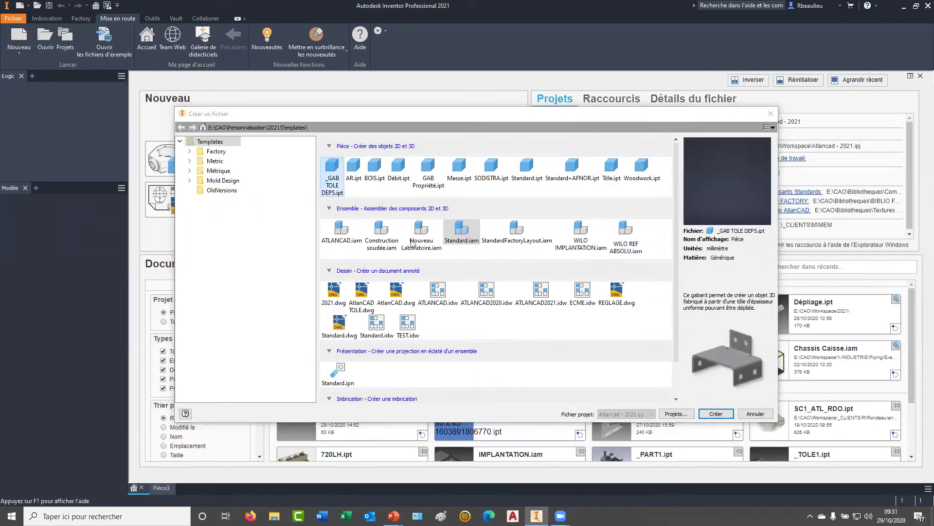
pyautogui.press('Return')
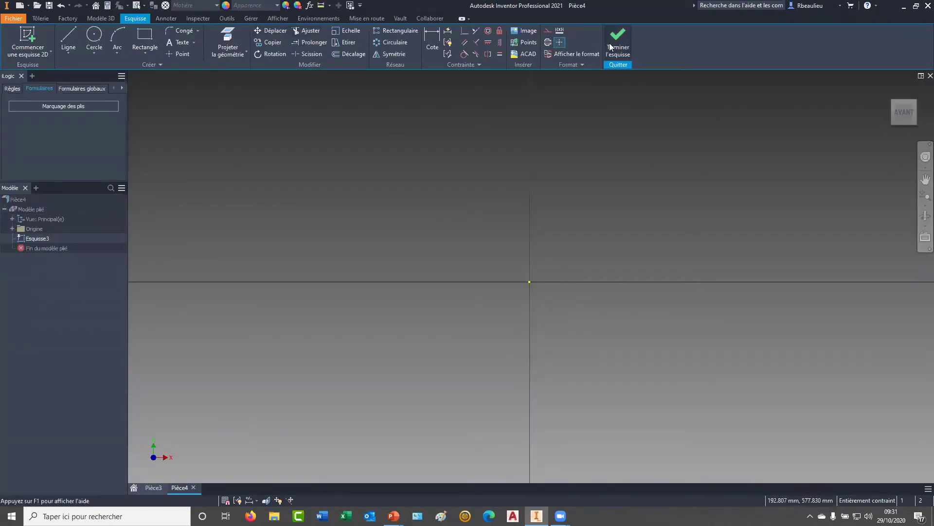
# Step: Sketch a horizontal rectangle with one corner on the origin and finish the sketch
pyautogui.click(530, 282)
pyautogui.click(691, 210)
pyautogui.moveTo(424, 173); pyautogui.dragTo(459, 256, button='right')
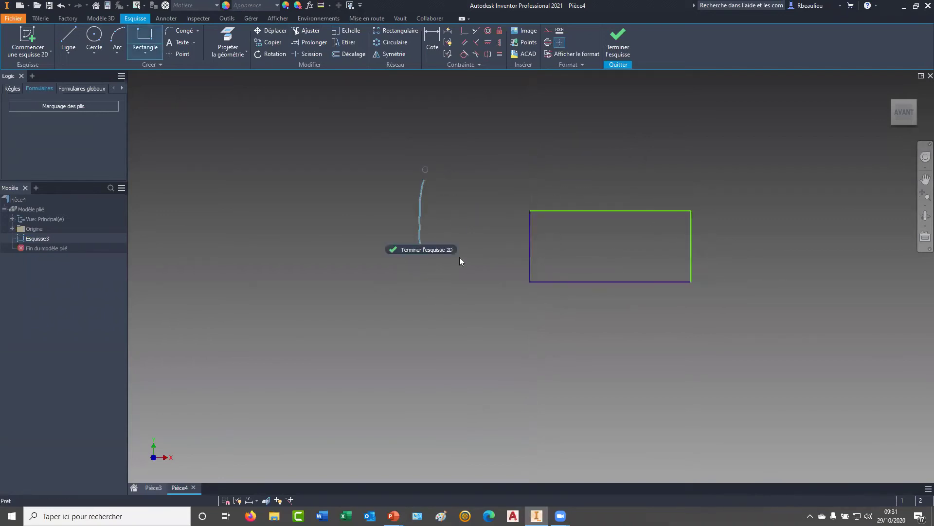
# Step: Create a sheet metal face with its flat pattern from the rectangle and return to the folded model in an isometric view
pyautogui.click(210, 215)
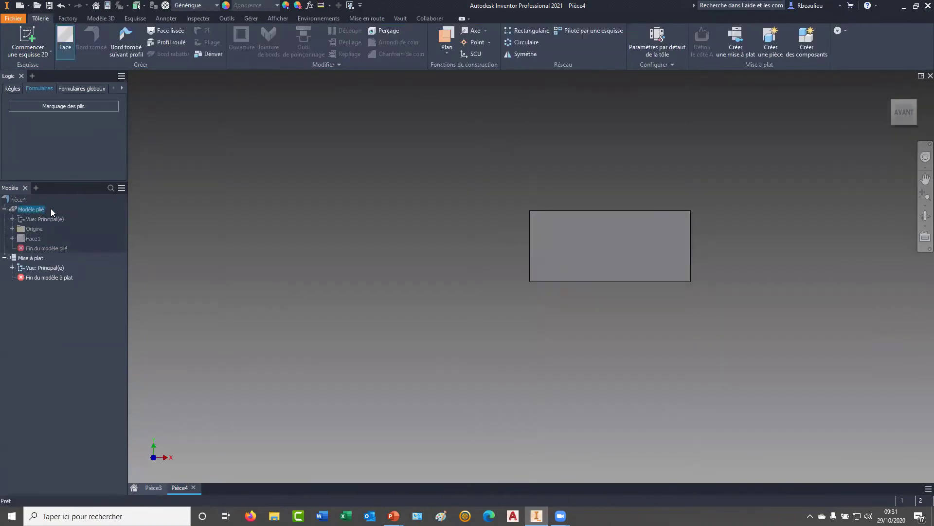
pyautogui.doubleClick(51, 208)
pyautogui.click(892, 97)
pyautogui.moveTo(632, 231); pyautogui.dragTo(622, 238)
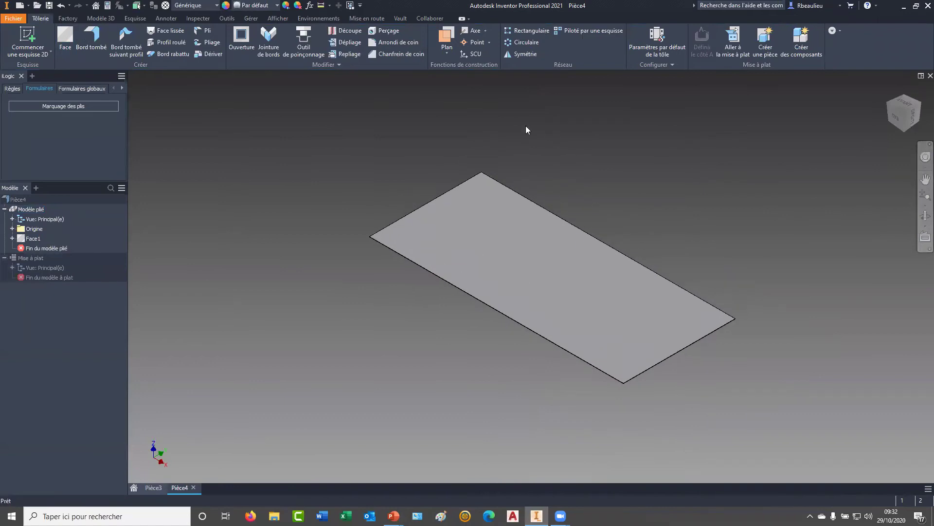
# Step: Open the sheet metal defaults and examine the sheet settings of the Par défaut_mm rule in the style editor
pyautogui.click(657, 38)
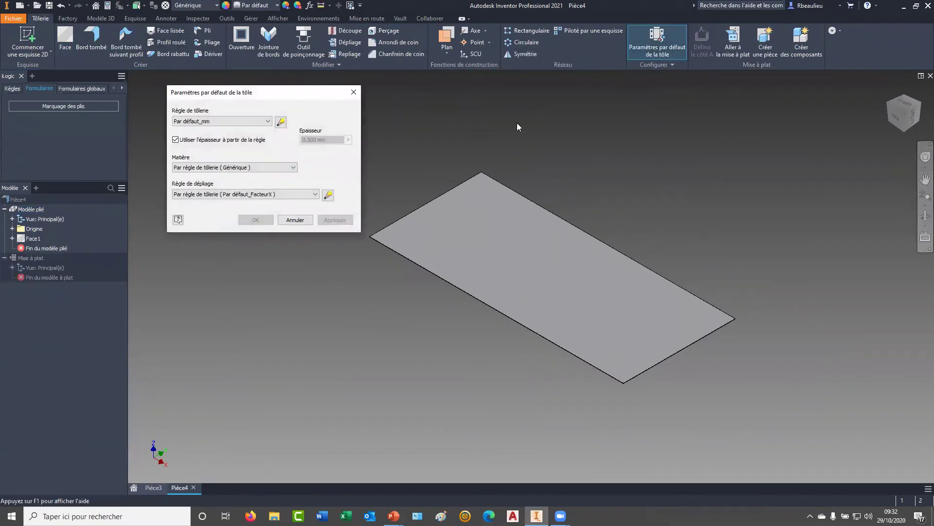
pyautogui.click(281, 122)
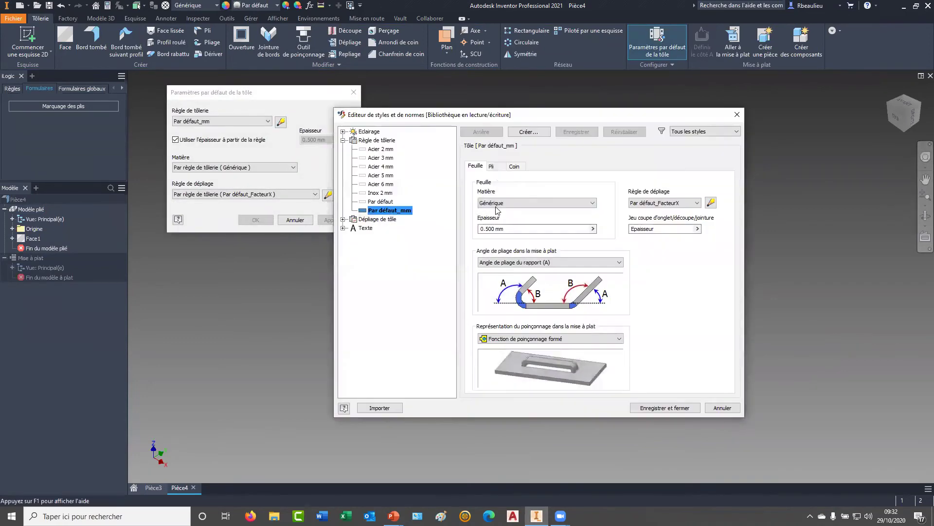
pyautogui.click(502, 204)
pyautogui.press('Escape')
pyautogui.press('Tab')
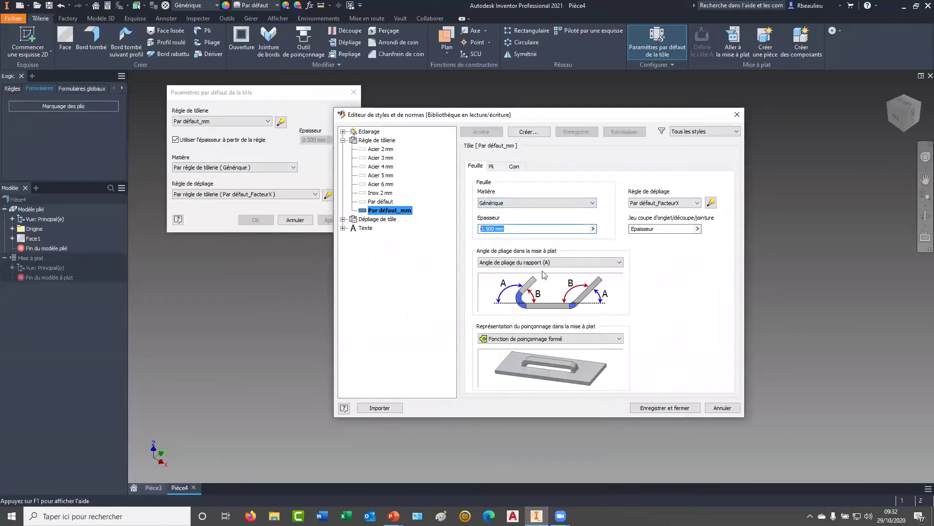
# Step: Try the Arrondie bend relief and the Déchirer and Soudure en arc two-bend corner reliefs in the Par défaut_mm rule, discarding the changes
pyautogui.click(491, 165)
pyautogui.click(526, 197)
pyautogui.click(507, 216)
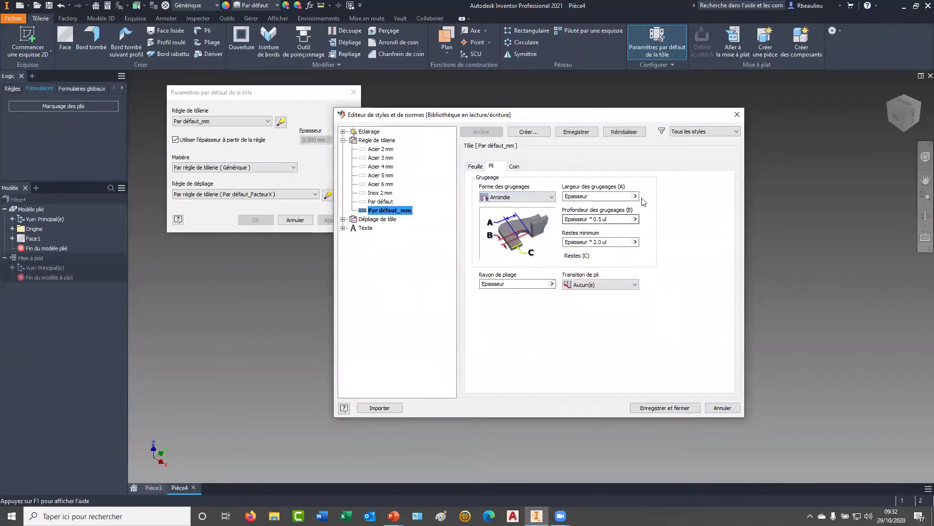
pyautogui.click(519, 167)
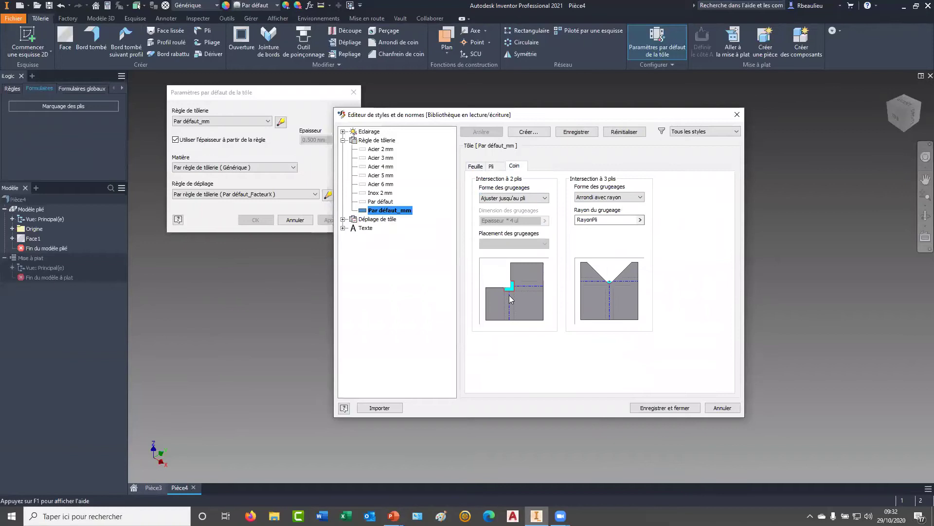
pyautogui.click(514, 198)
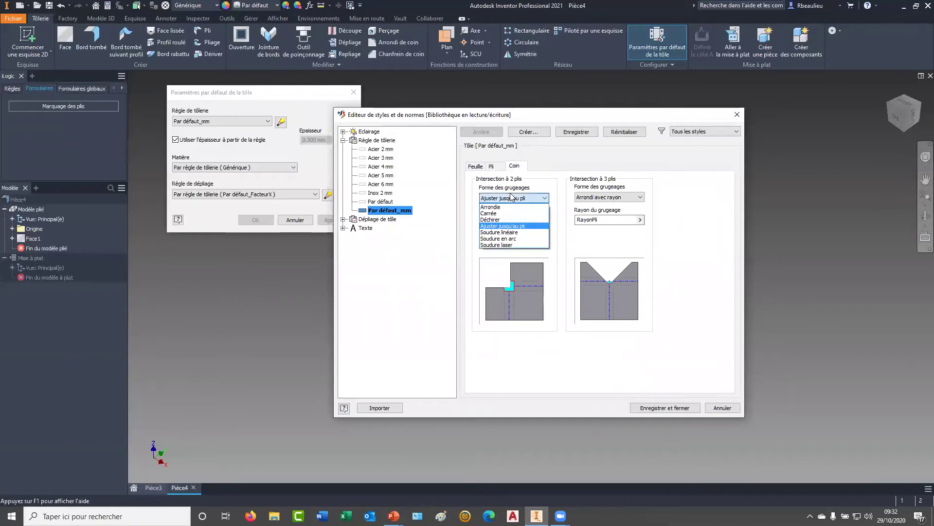
pyautogui.click(501, 220)
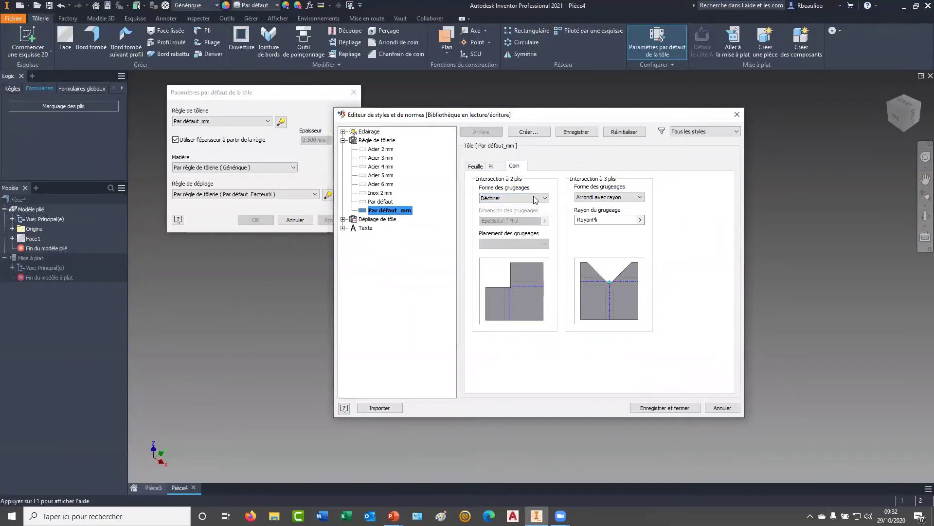
pyautogui.click(536, 198)
pyautogui.click(499, 238)
pyautogui.click(474, 166)
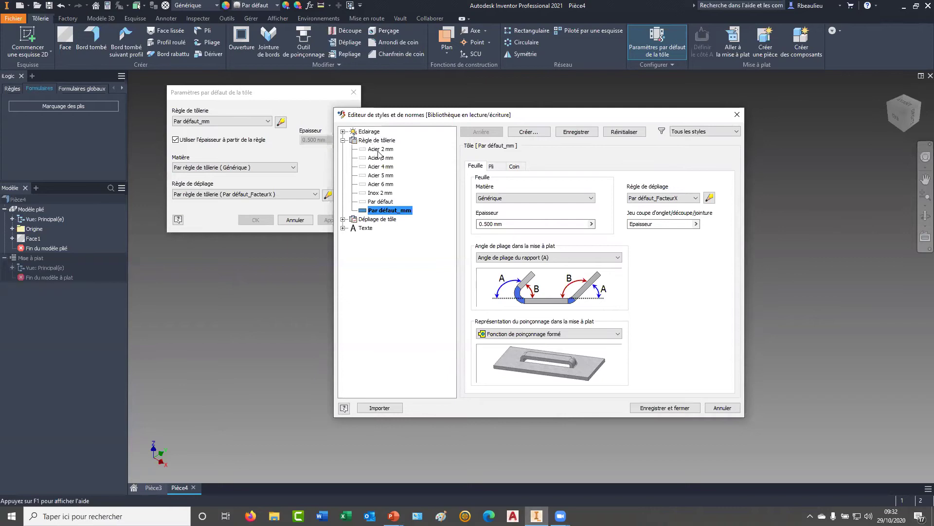
pyautogui.click(381, 149)
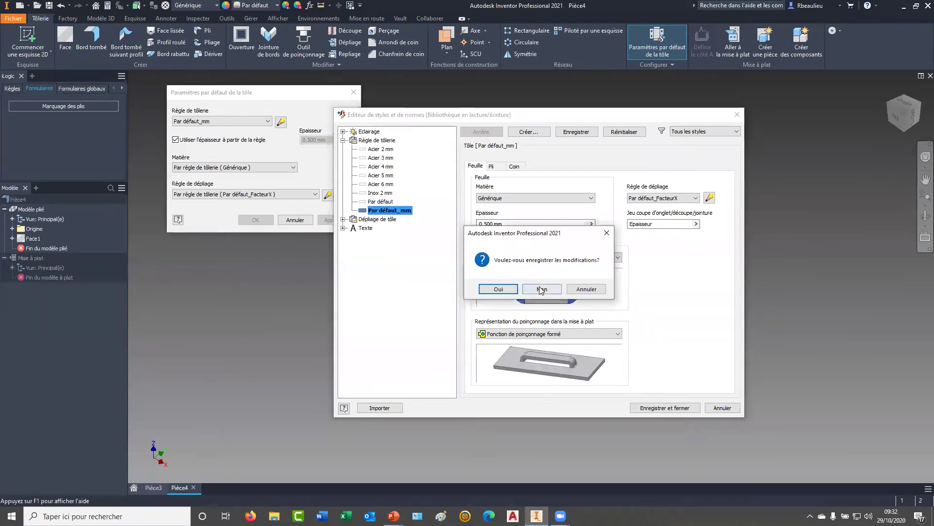
pyautogui.click(540, 289)
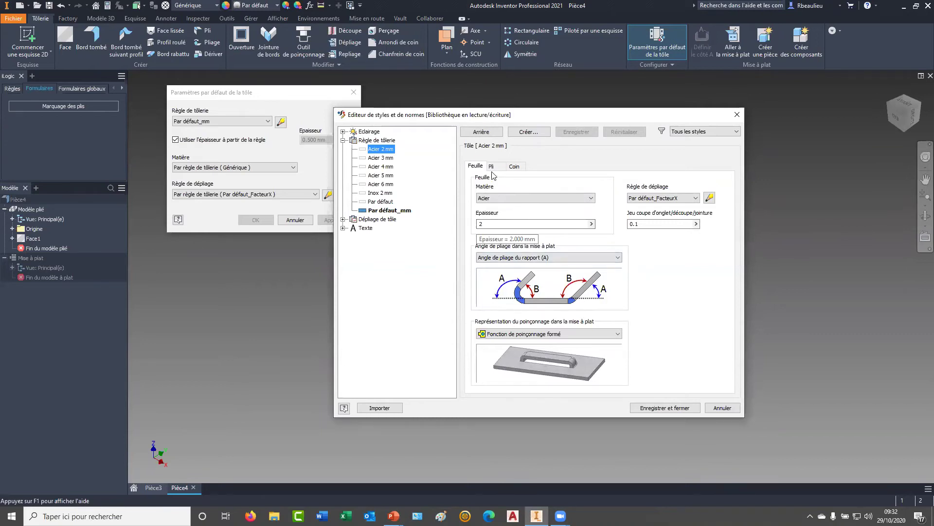
# Step: Examine the corner settings of the Acier 2 mm and Acier 5 mm rules and the latter's sheet settings, and leave the style editor without saving
pyautogui.click(515, 167)
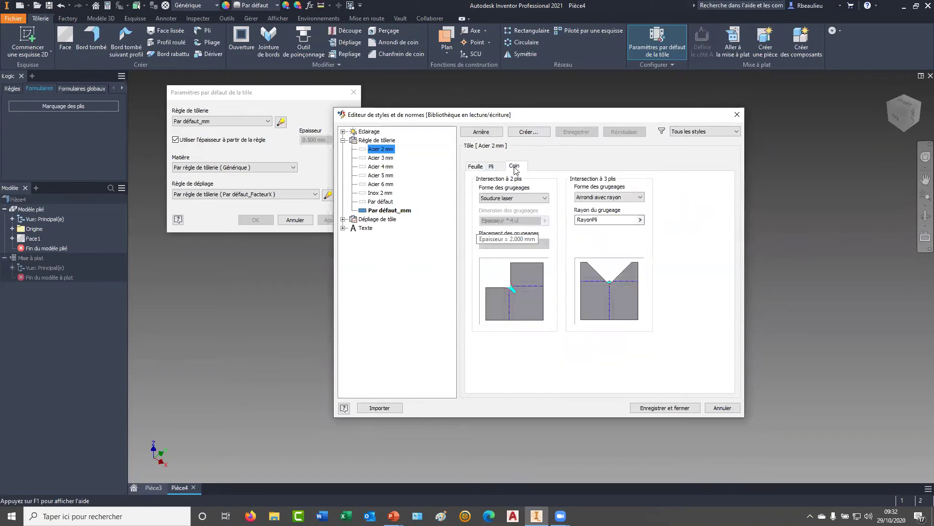
pyautogui.click(379, 176)
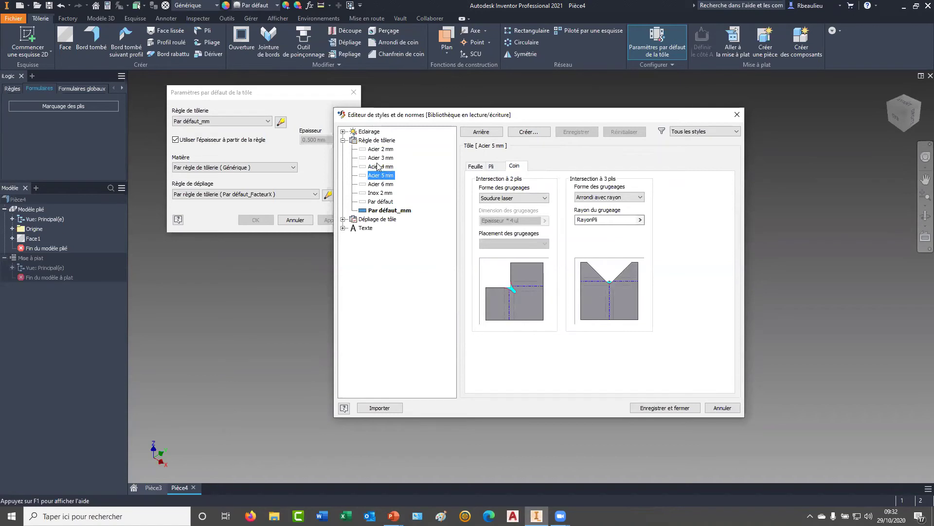
pyautogui.click(475, 167)
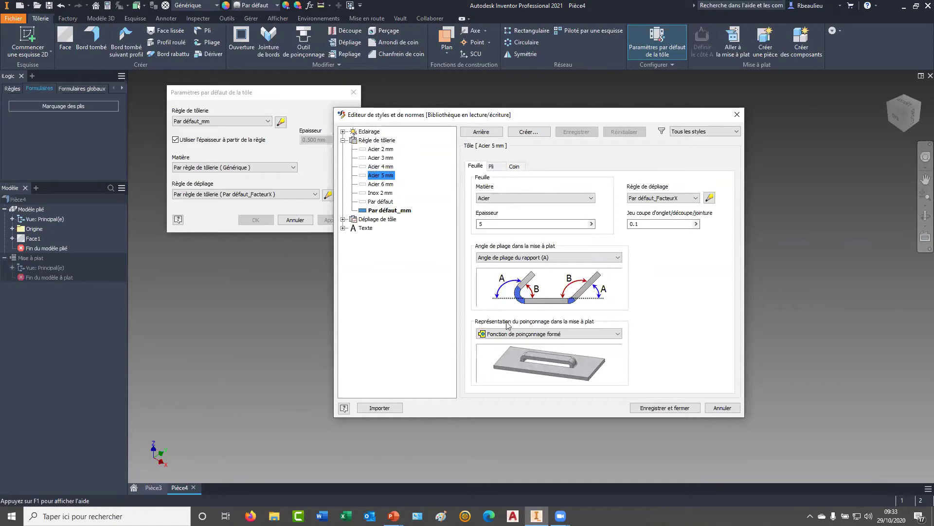
pyautogui.click(722, 408)
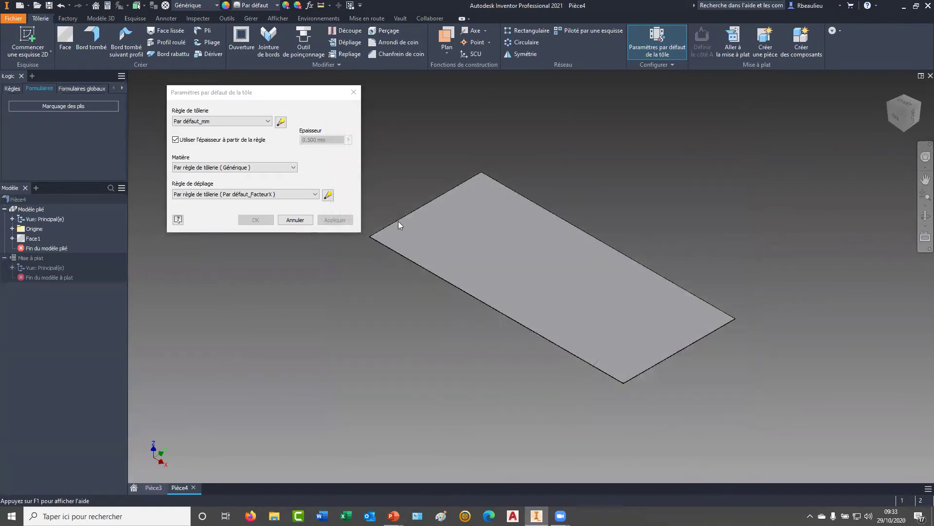
# Step: Apply the Acier 4 mm sheet metal rule to the part
pyautogui.click(263, 121)
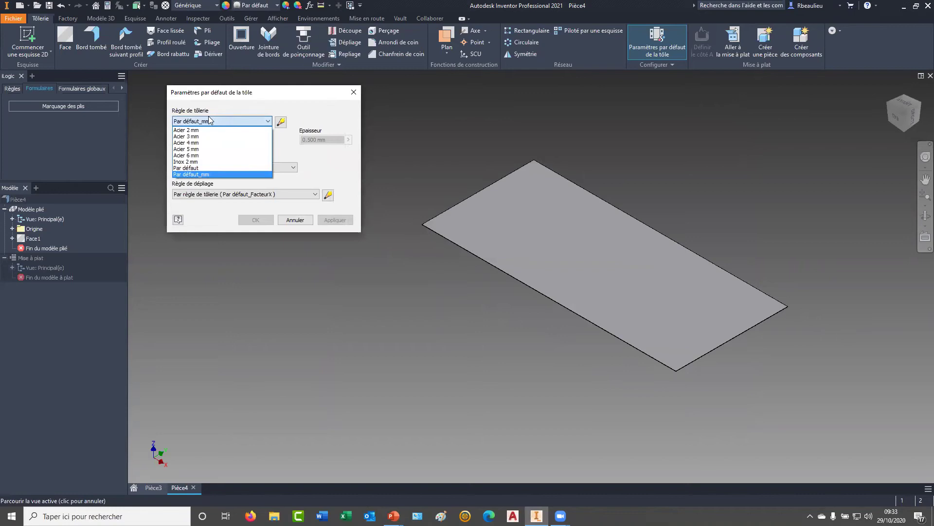
pyautogui.click(181, 143)
pyautogui.click(256, 219)
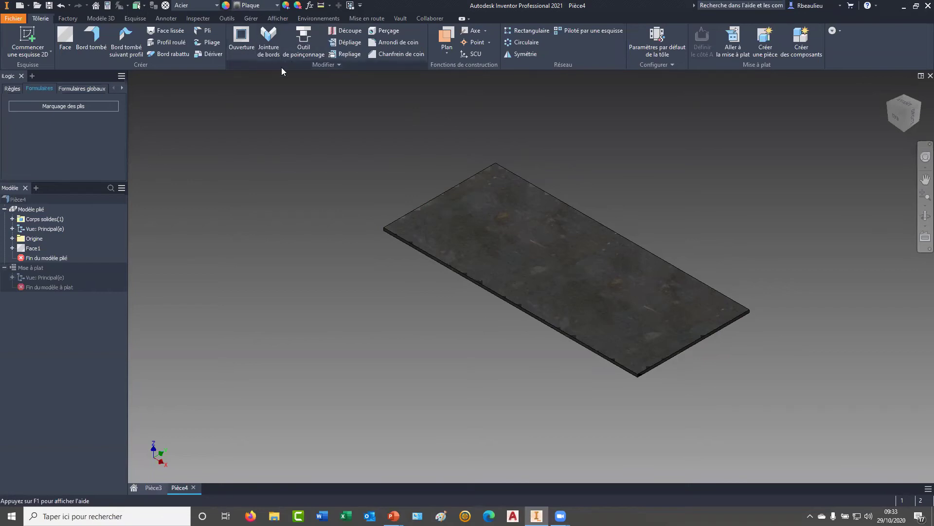
pyautogui.click(657, 41)
pyautogui.click(222, 121)
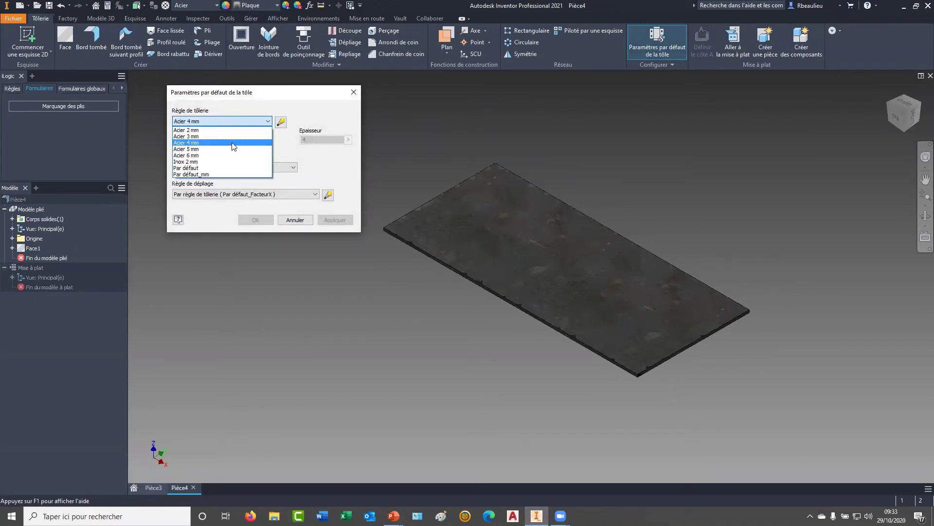
pyautogui.click(186, 130)
pyautogui.click(353, 92)
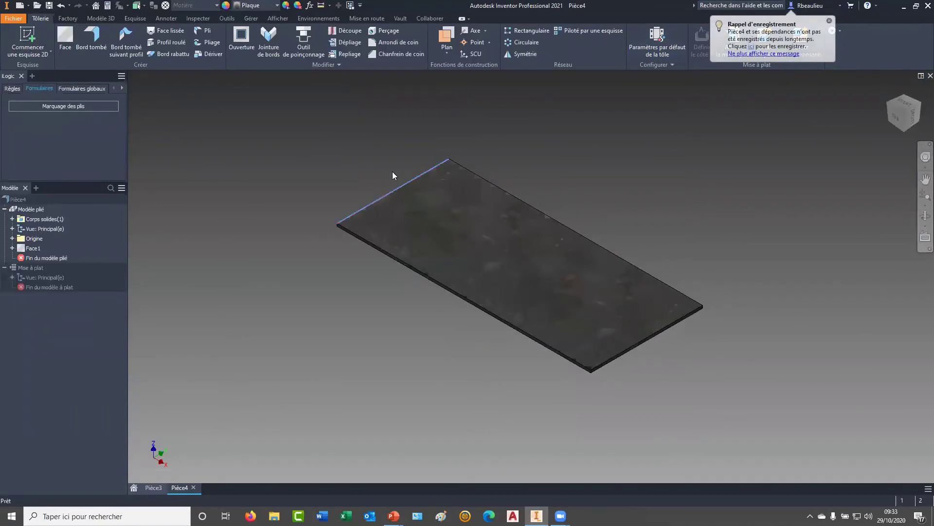
# Step: Add a 50 mm upward flange at 90° along one short edge of the face and a downward flange along the opposite short edge
pyautogui.click(91, 38)
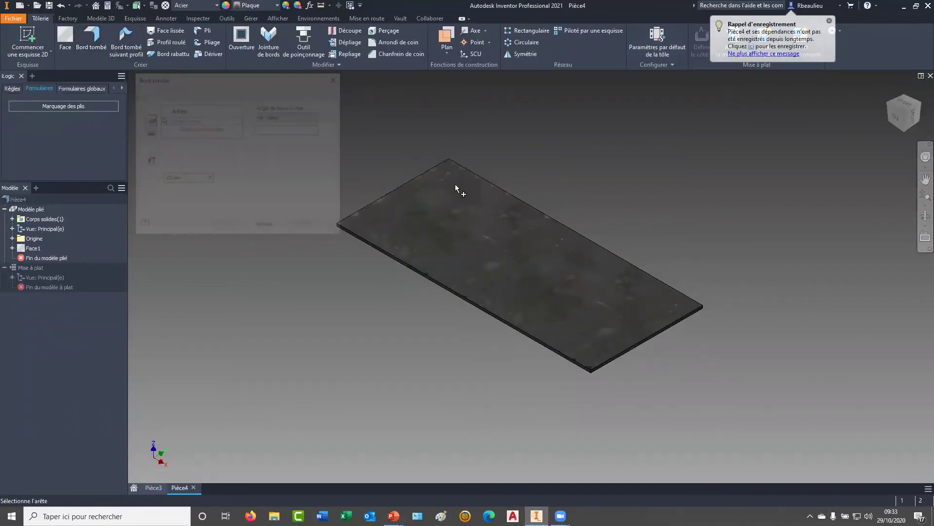
pyautogui.click(414, 180)
pyautogui.moveTo(393, 145); pyautogui.dragTo(470, 167, button='middle')
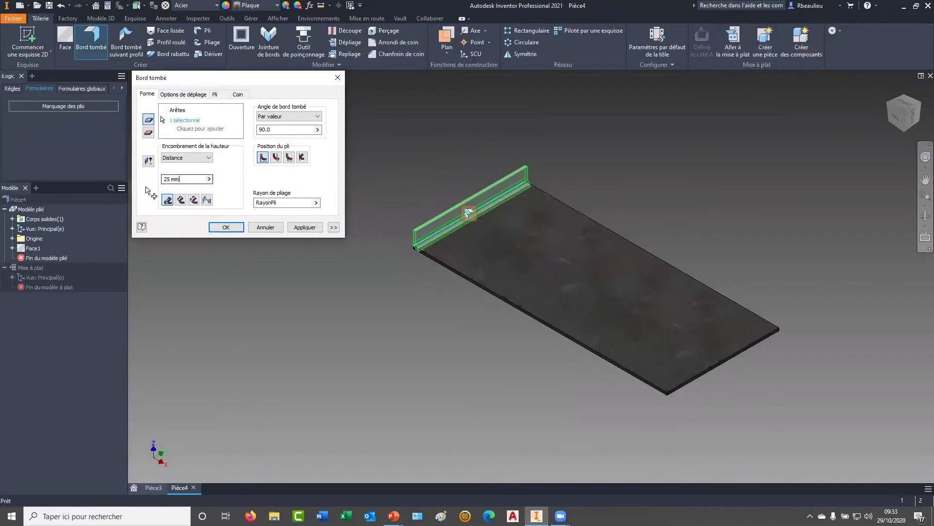
pyautogui.write('50')
pyautogui.click(226, 227)
pyautogui.moveTo(336, 193); pyautogui.dragTo(281, 187, button='middle')
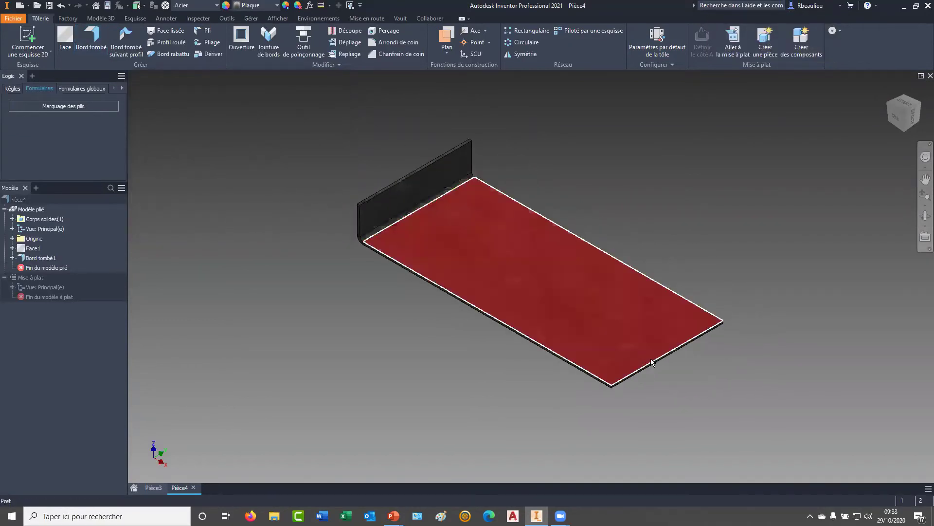
pyautogui.click(97, 42)
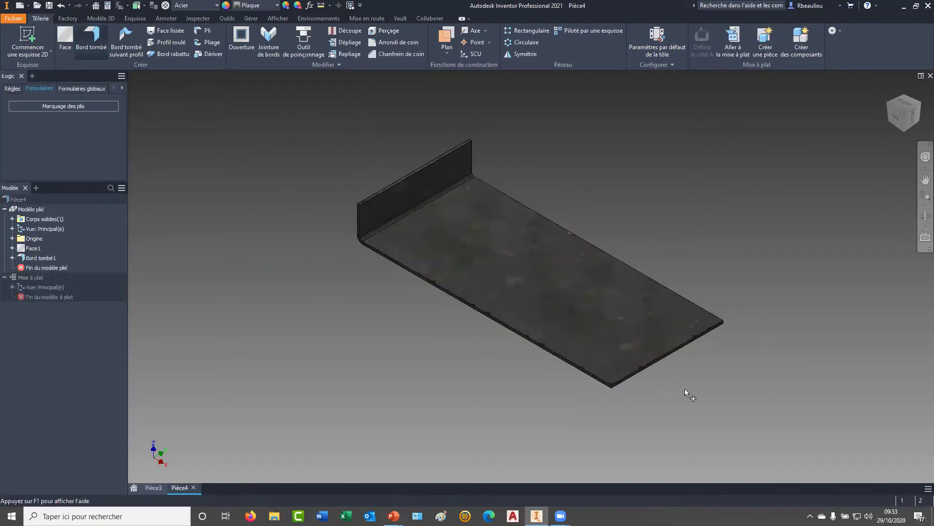
pyautogui.click(661, 364)
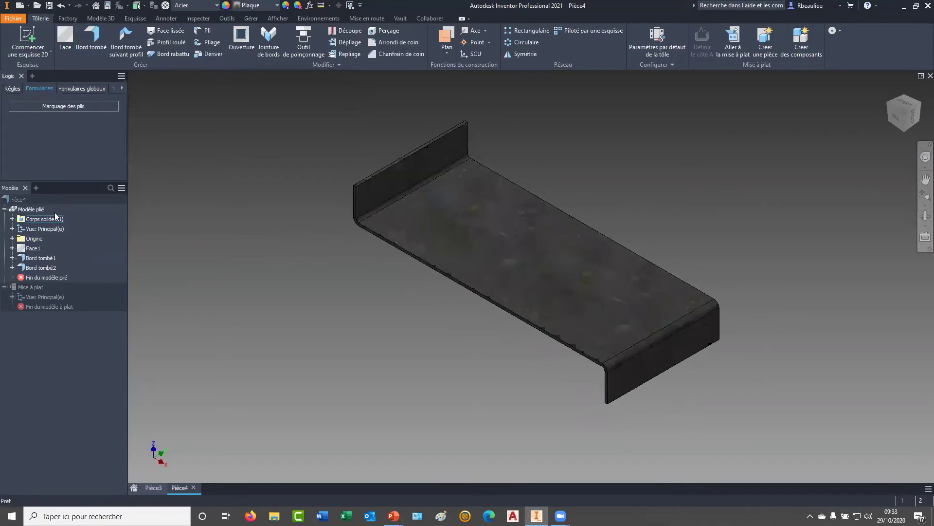
# Step: Look at the part's iLogic rules, including Marquage des plis, and return to the forms
pyautogui.click(12, 88)
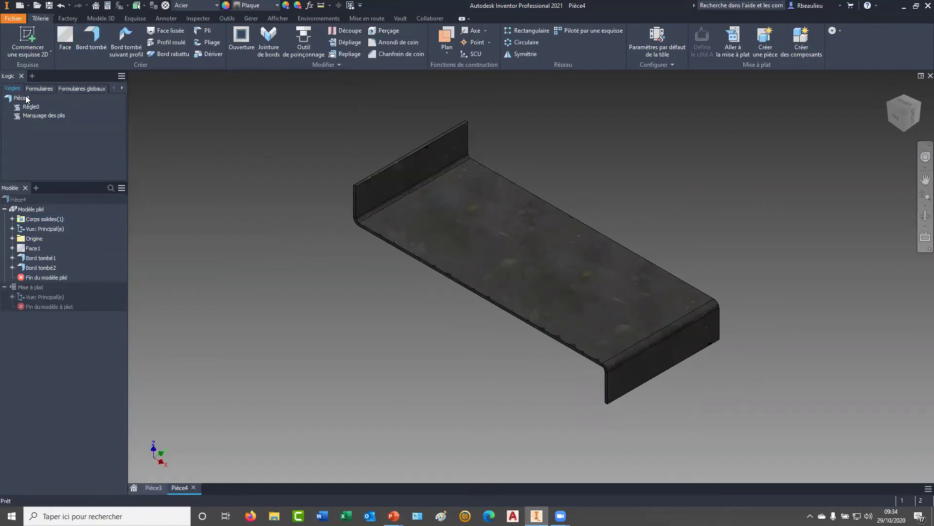
pyautogui.doubleClick(52, 116)
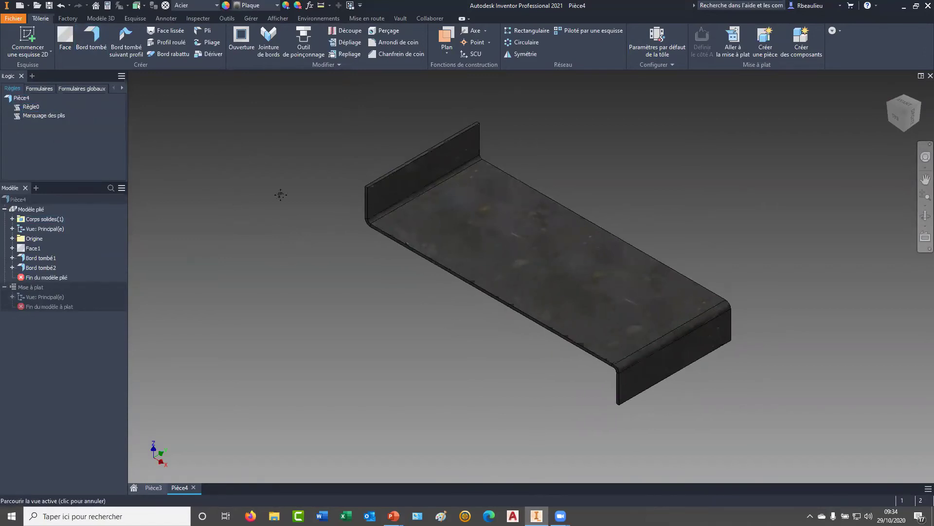
pyautogui.click(39, 88)
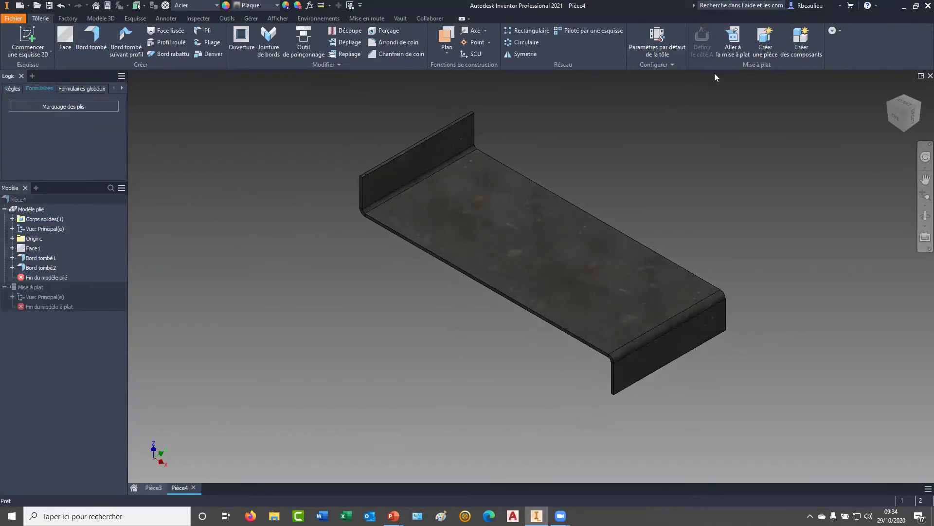
# Step: Open the flat pattern, notch the ends of the bend lines with the Marquage des plis form, finish the form and inspect the notches
pyautogui.click(734, 45)
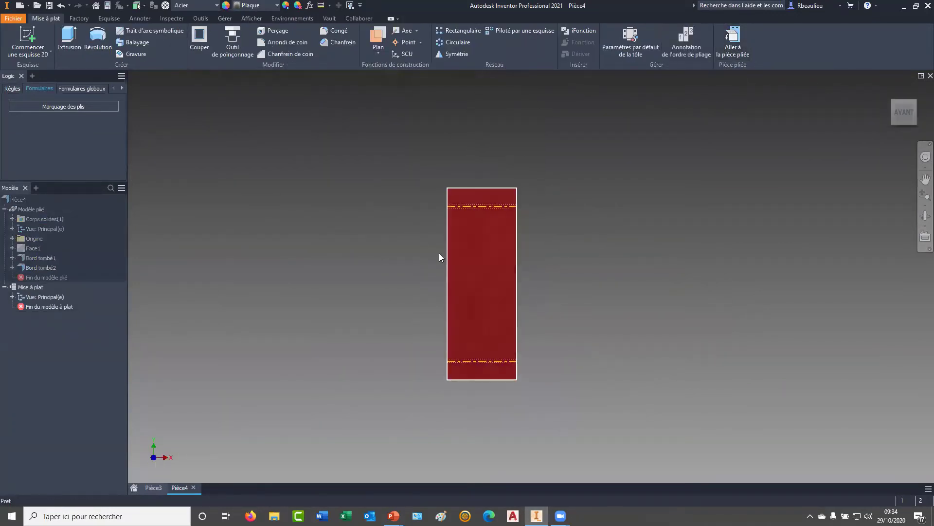
pyautogui.scroll(3, 439, 253)
pyautogui.click(61, 106)
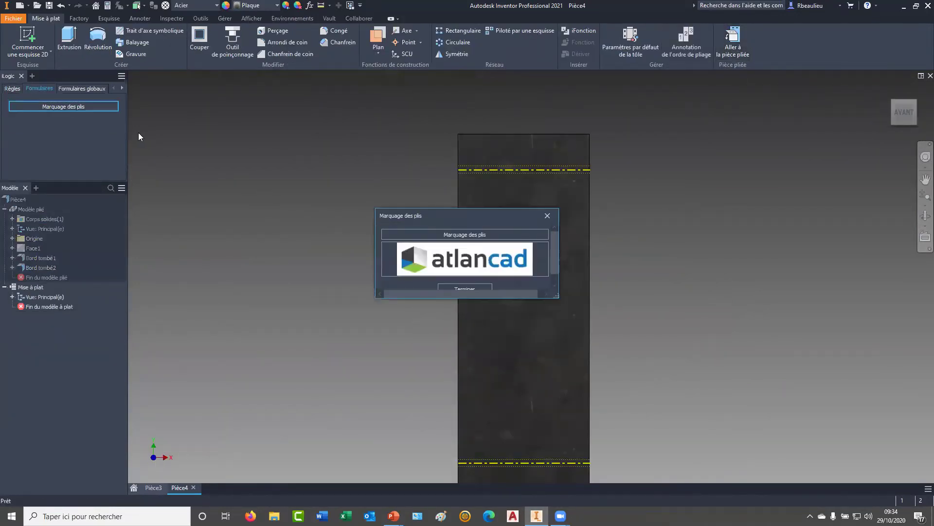
pyautogui.click(301, 146)
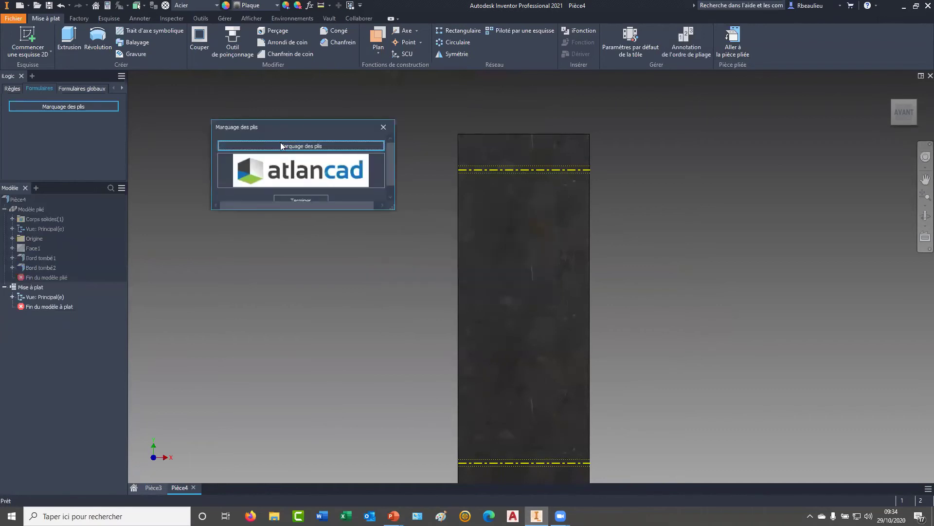
pyautogui.click(536, 240)
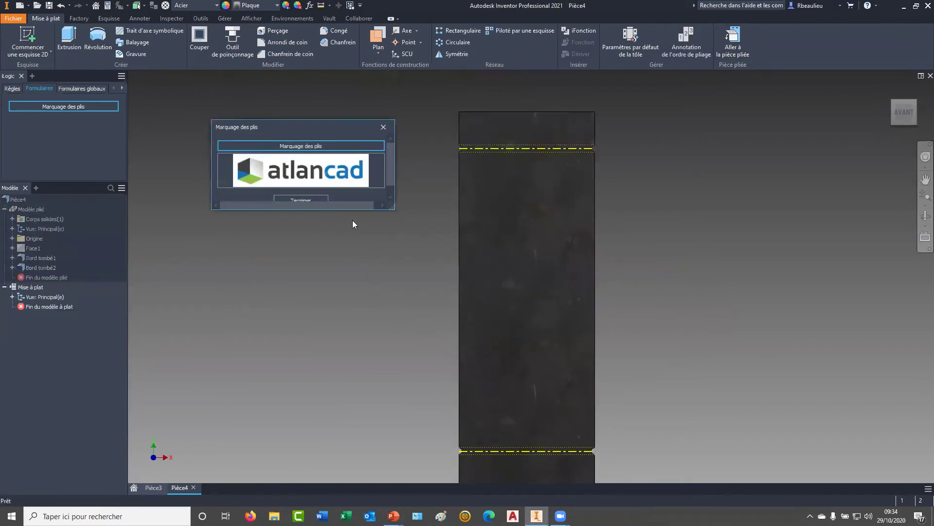
pyautogui.click(292, 198)
pyautogui.scroll(10, 463, 119)
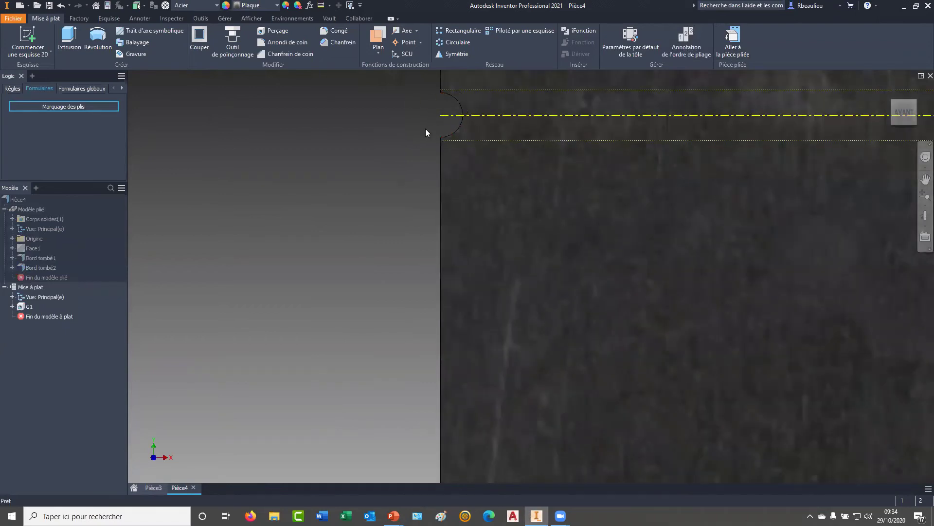
pyautogui.scroll(-10, 425, 129)
pyautogui.scroll(3, 454, 297)
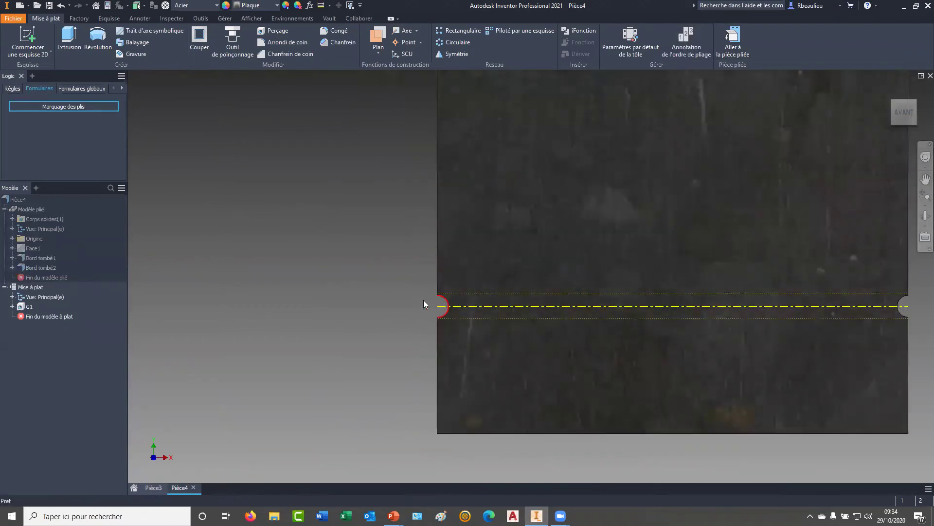
pyautogui.scroll(-8, 411, 253)
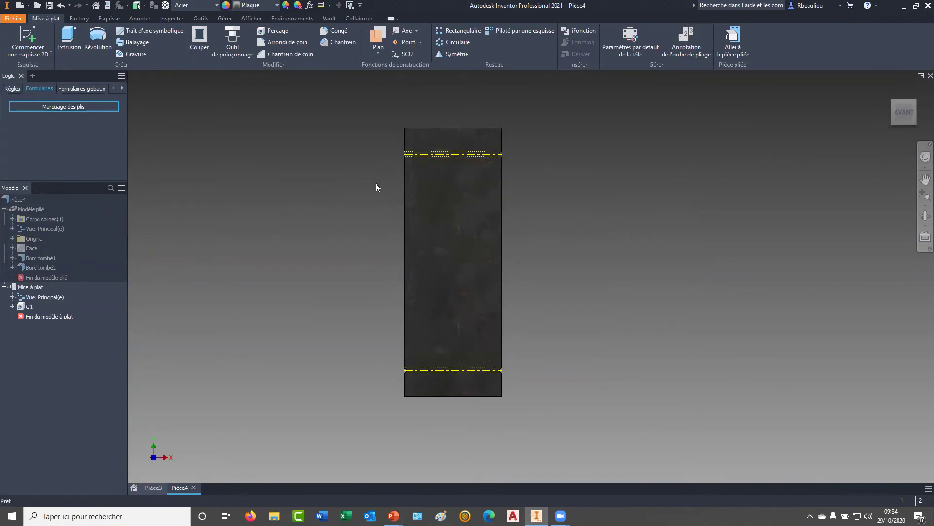
pyautogui.click(11, 88)
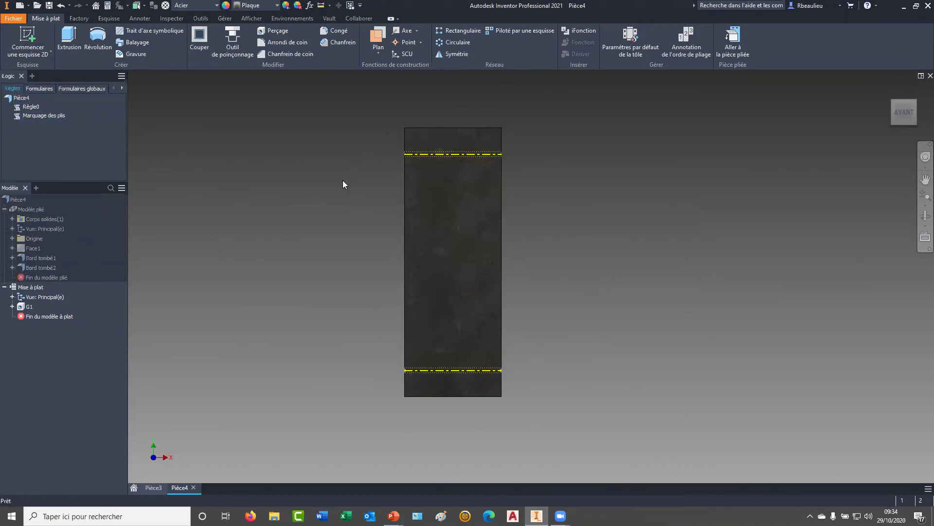
pyautogui.rightClick(25, 291)
pyautogui.press('Escape')
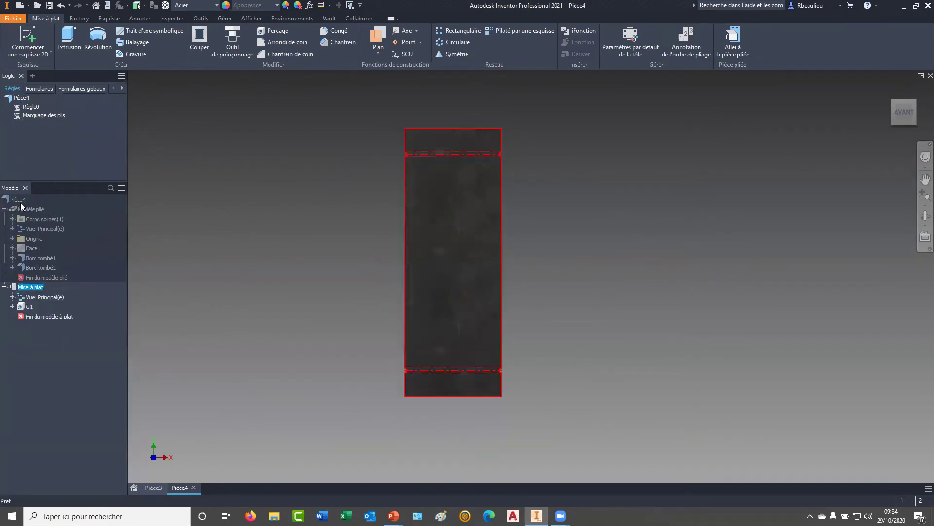
# Step: Examine the part's custom iProperties, widening the name column to read the contour, bend and painted-surface entries
pyautogui.rightClick(20, 202)
pyautogui.click(49, 357)
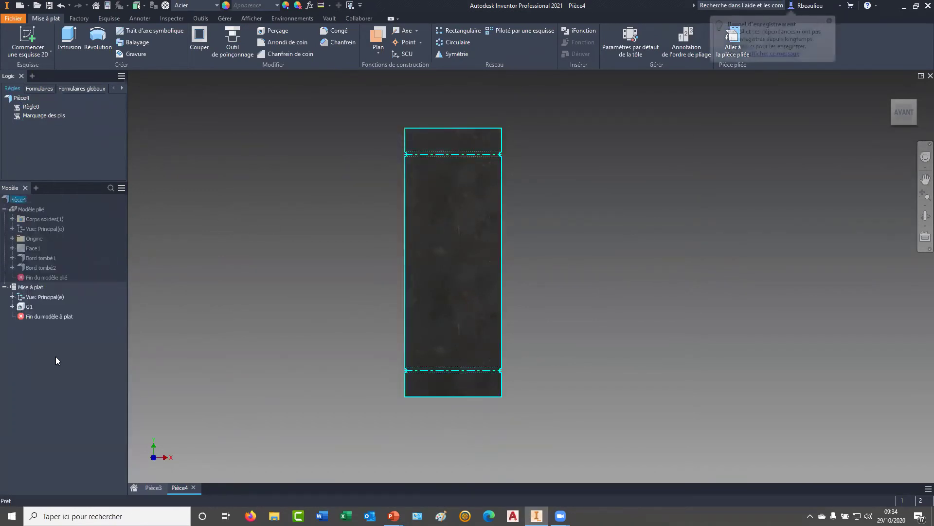
pyautogui.click(305, 111)
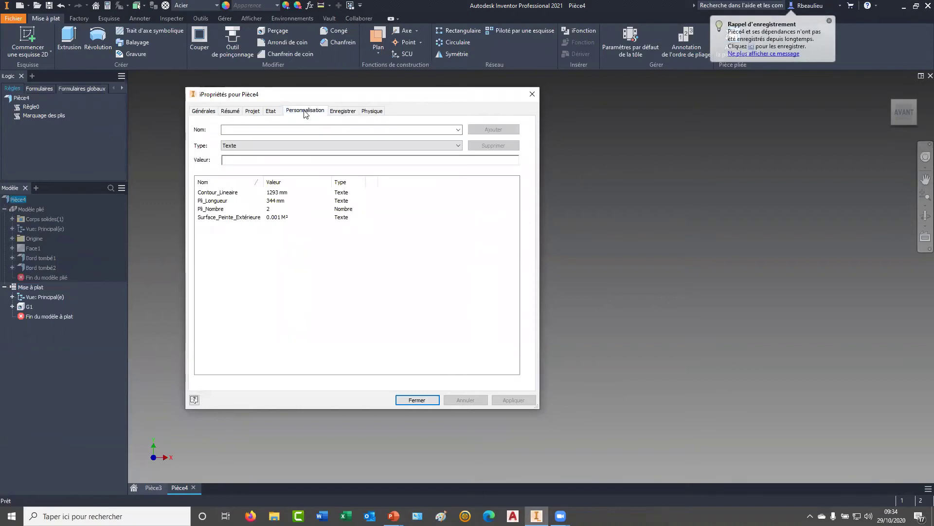
pyautogui.moveTo(258, 182); pyautogui.dragTo(272, 182)
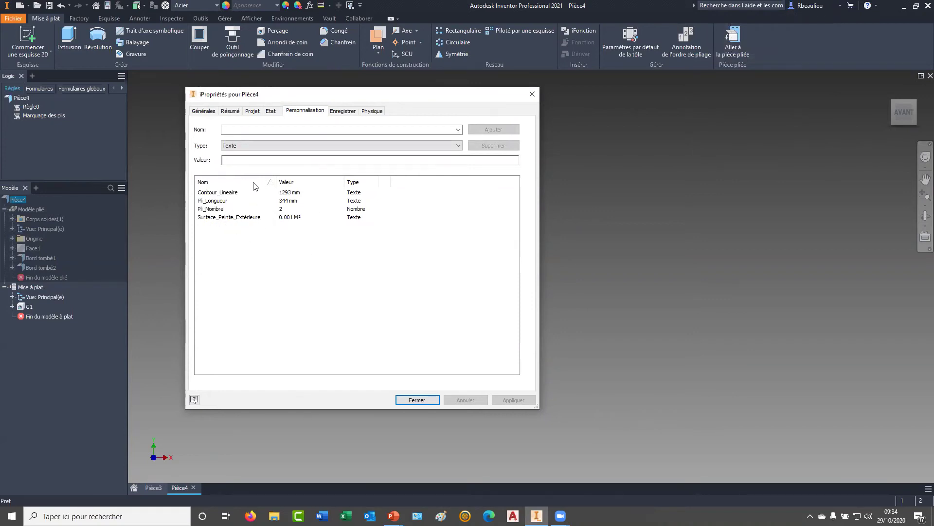
pyautogui.click(420, 400)
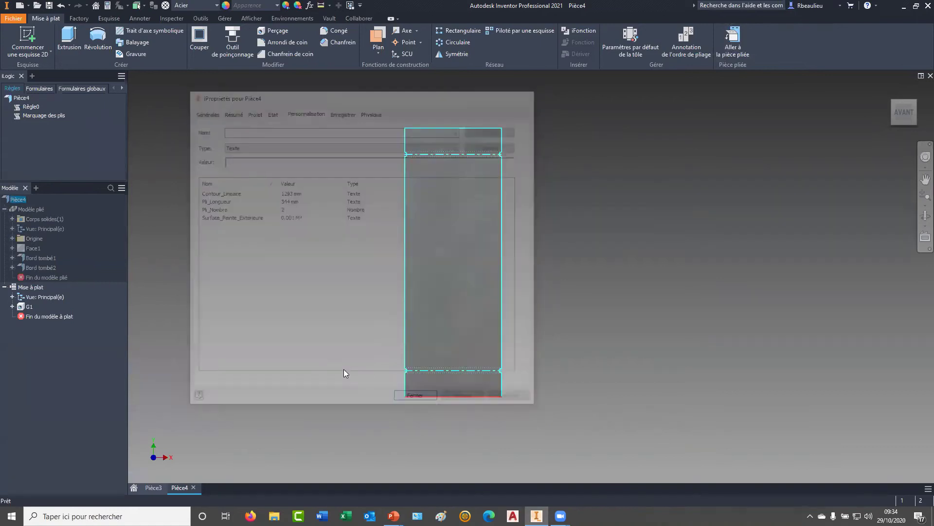
# Step: Close the sheet metal part without saving its changes
pyautogui.click(931, 76)
pyautogui.click(419, 269)
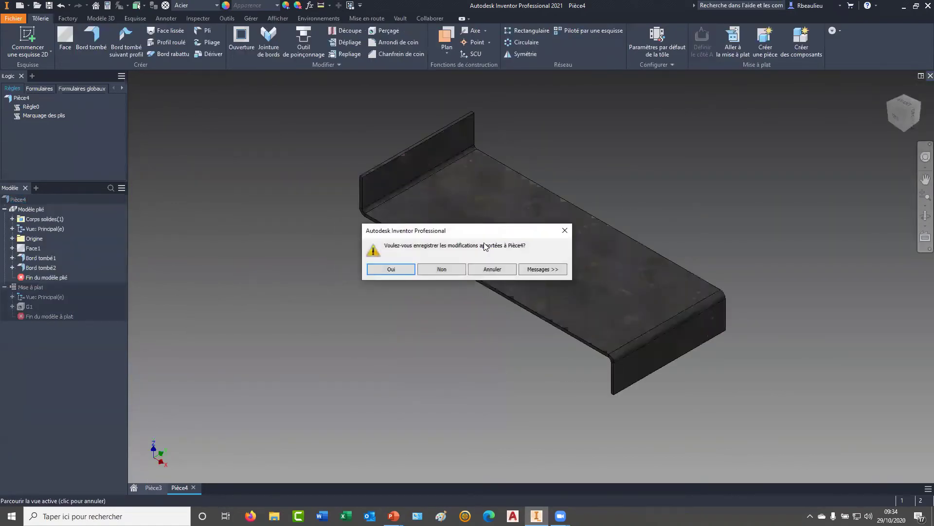
pyautogui.click(435, 270)
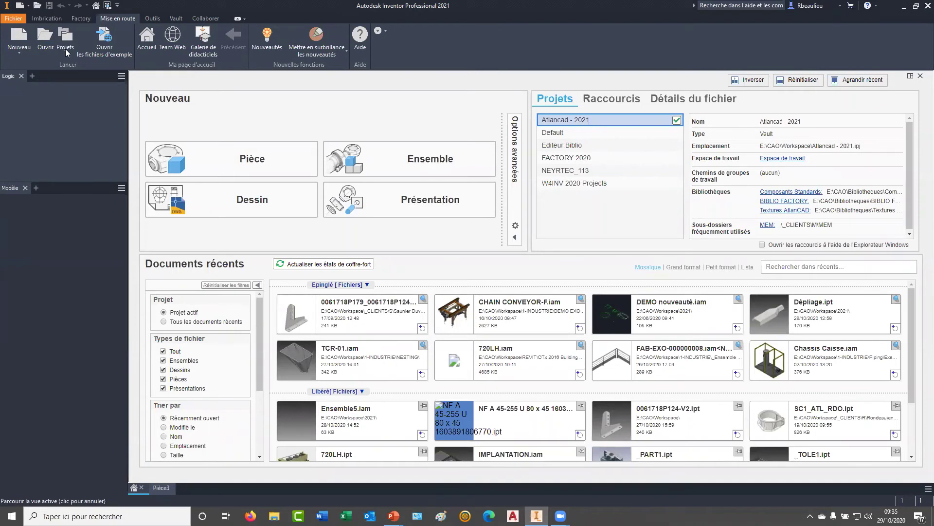
# Step: Create a new drawing from the ATLANCAD2021.idw template and move the FORMAT form clear of the sheet
pyautogui.click(15, 38)
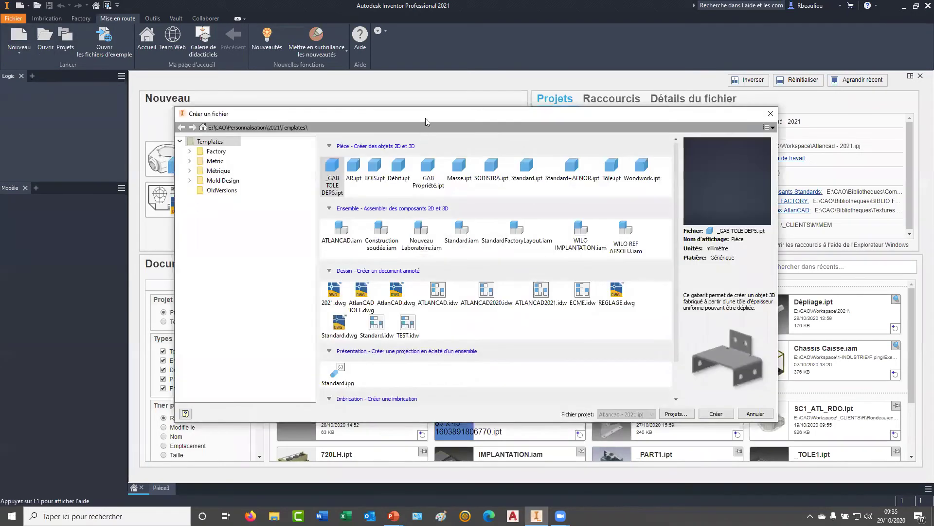
pyautogui.moveTo(425, 113); pyautogui.dragTo(406, 99)
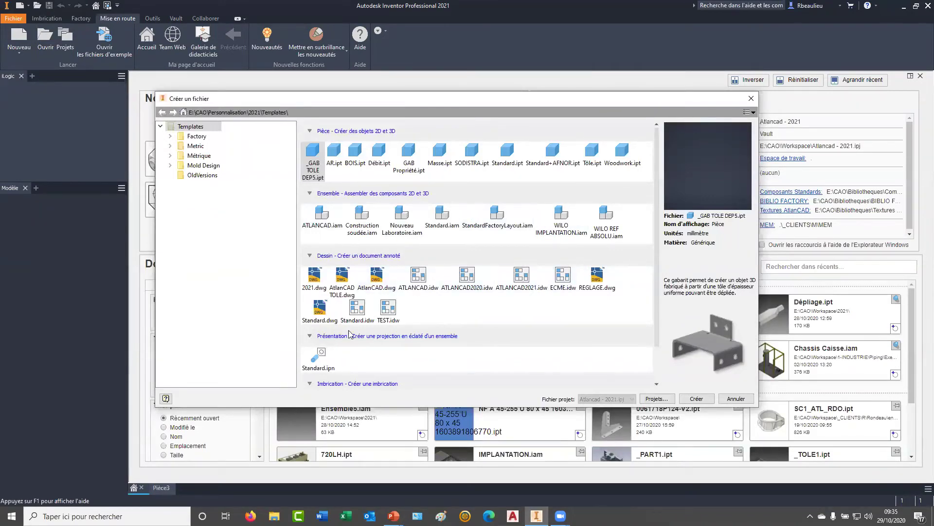
pyautogui.doubleClick(522, 277)
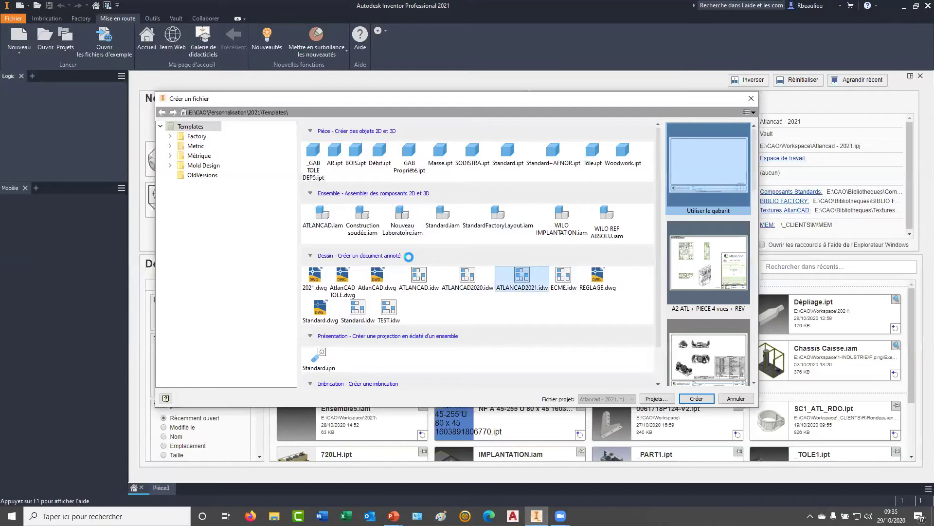
pyautogui.scroll(-5, 479, 246)
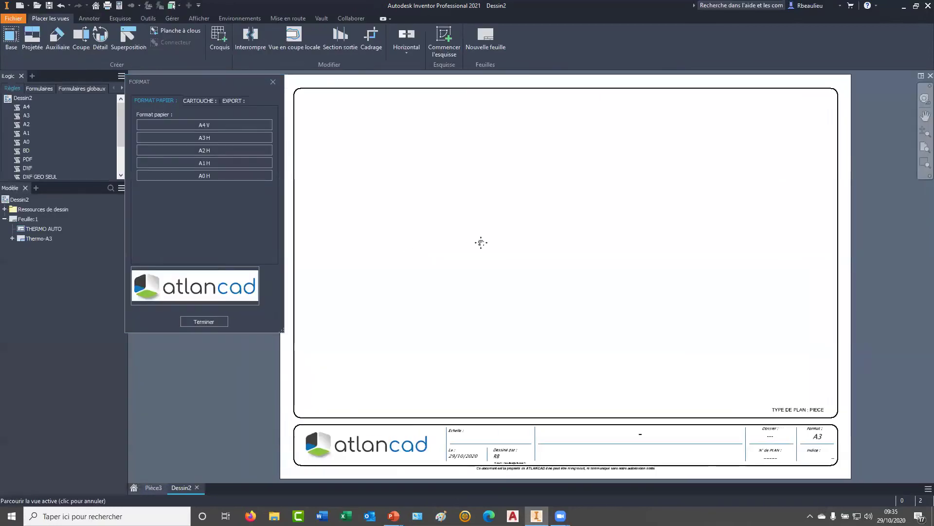
pyautogui.scroll(5, 482, 255)
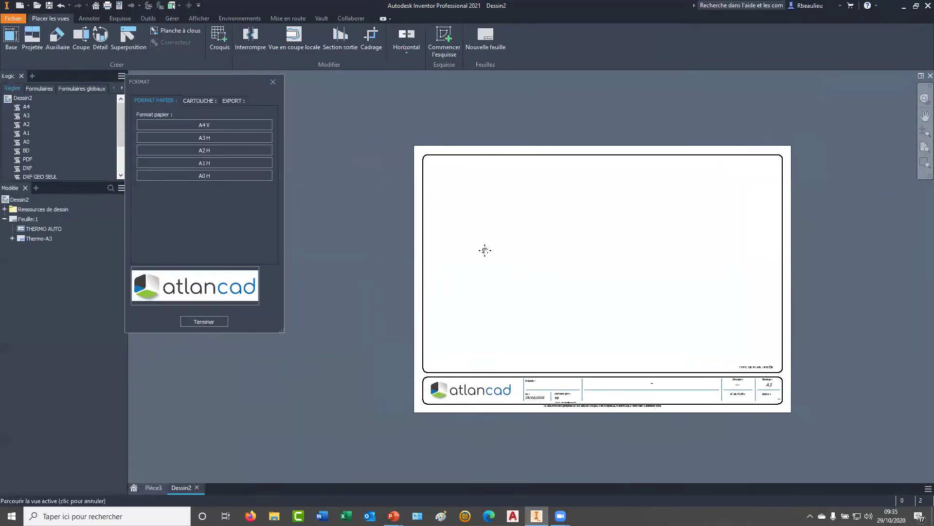
pyautogui.moveTo(218, 85); pyautogui.dragTo(239, 88)
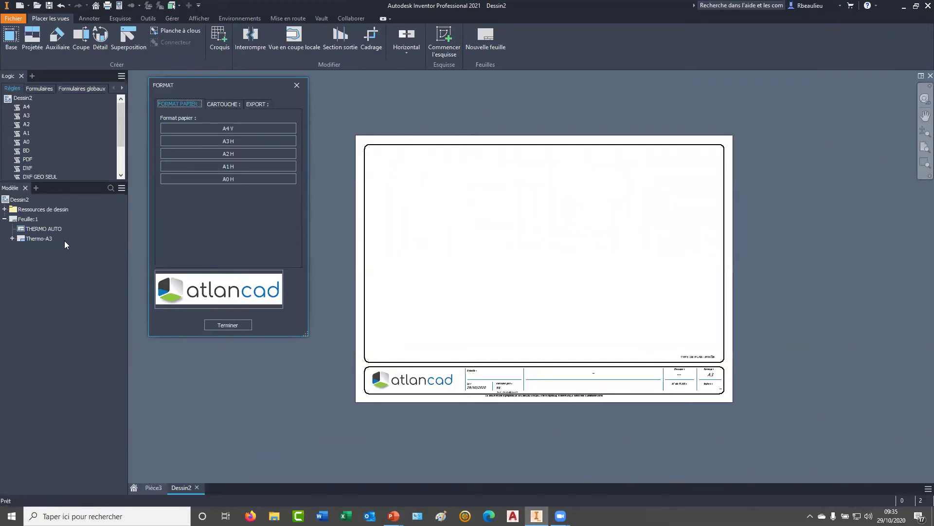
# Step: Expand the drawing resources and look over the sheet formats, borders and title blocks
pyautogui.click(5, 209)
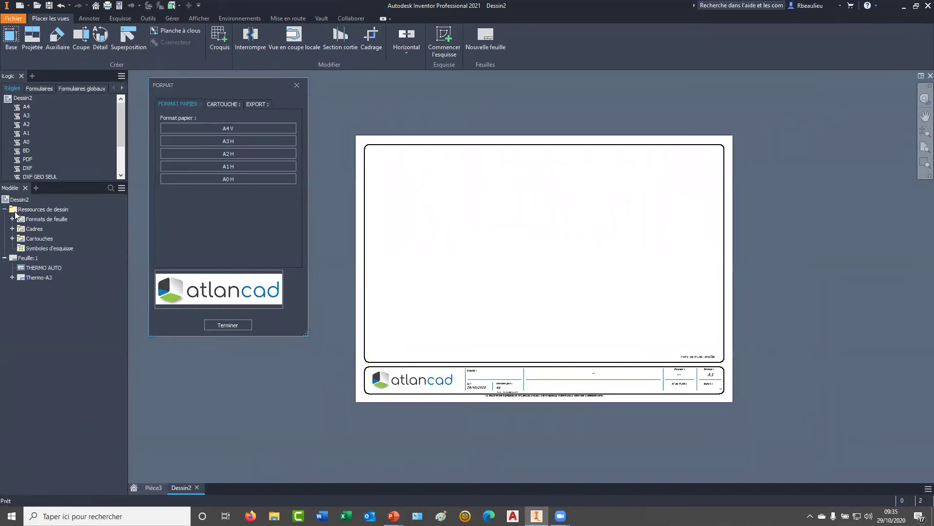
pyautogui.click(56, 238)
pyautogui.click(57, 234)
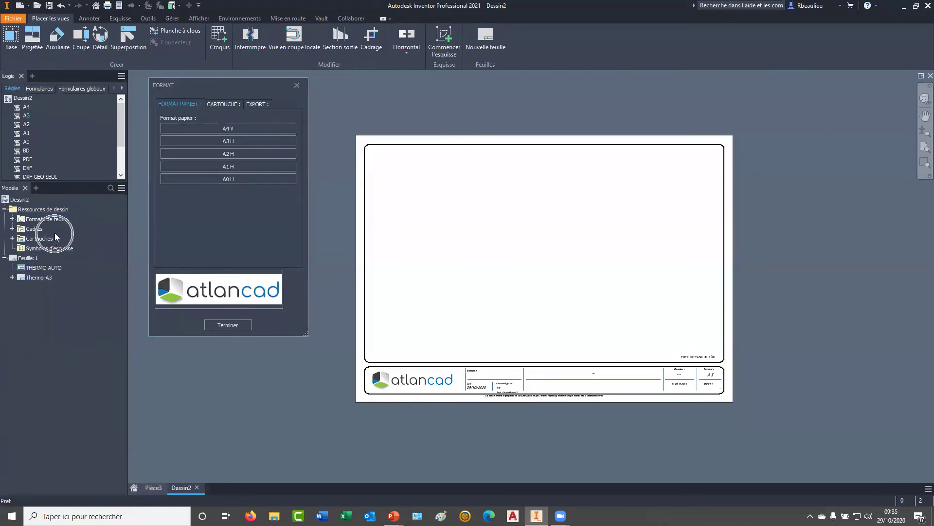
pyautogui.click(30, 220)
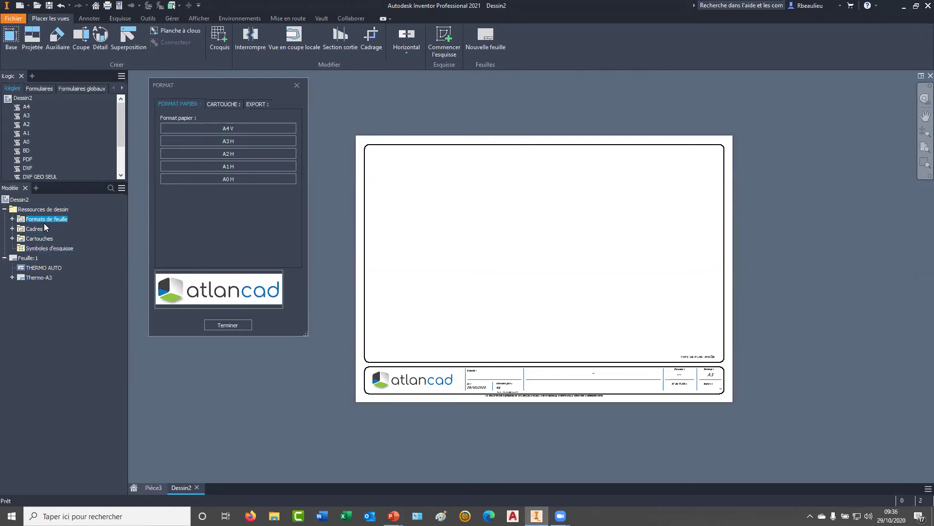
# Step: Review the drawing's document settings for standard, sketch, drawing and sheet, including the automatic centerline defaults and sheet colours
pyautogui.click(170, 19)
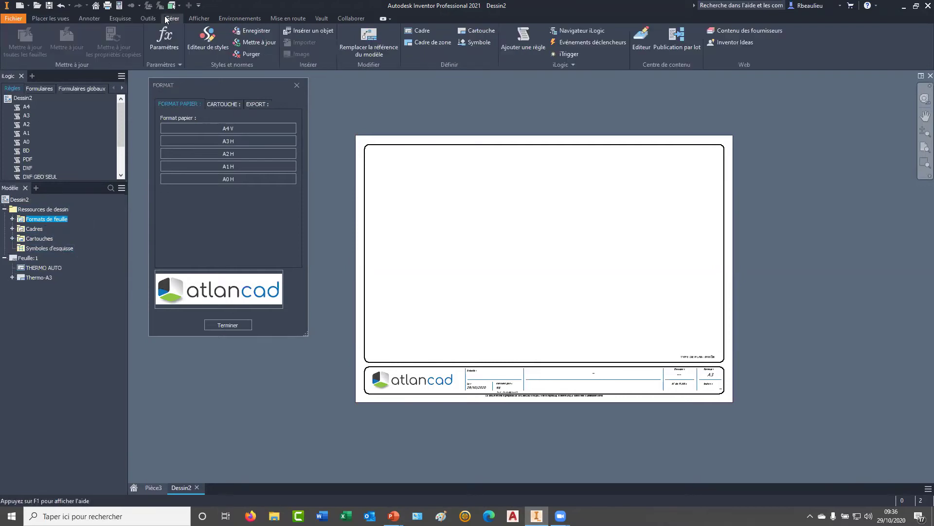
pyautogui.click(148, 18)
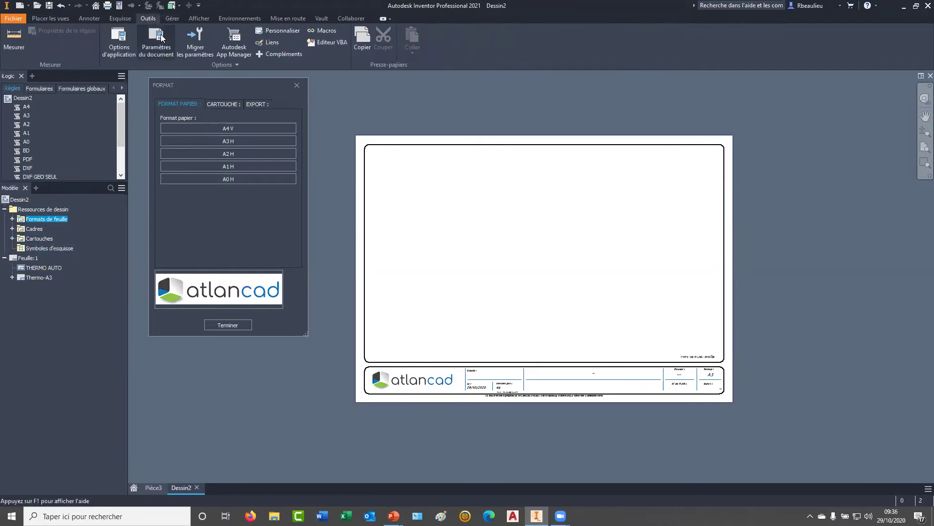
pyautogui.click(149, 36)
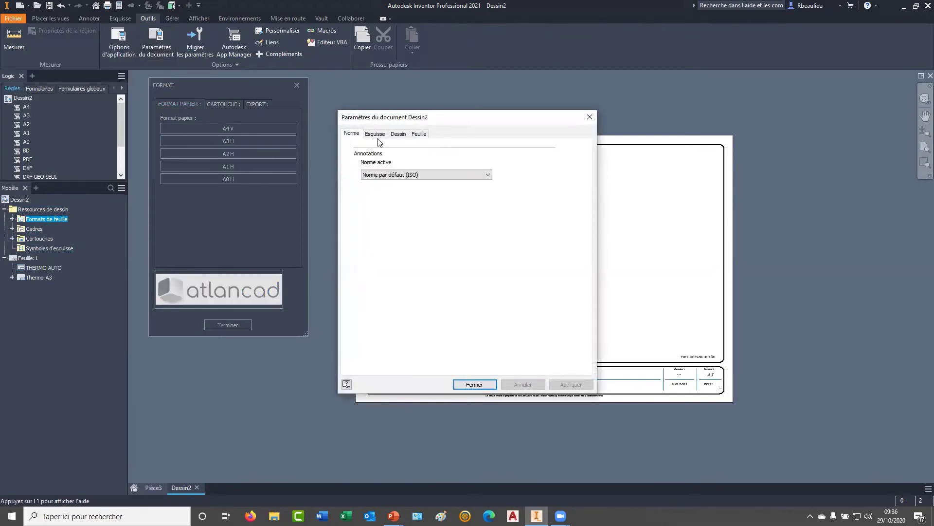
pyautogui.click(375, 134)
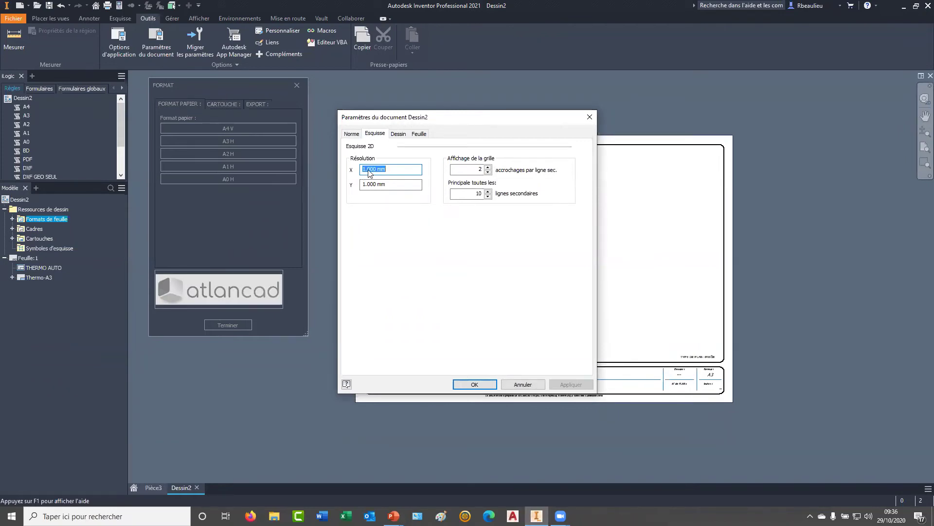
pyautogui.click(398, 134)
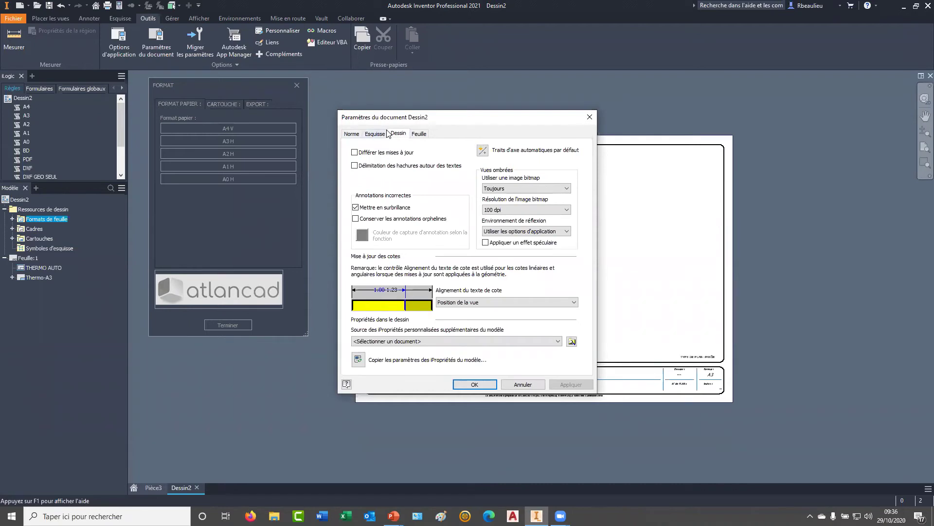
pyautogui.click(482, 152)
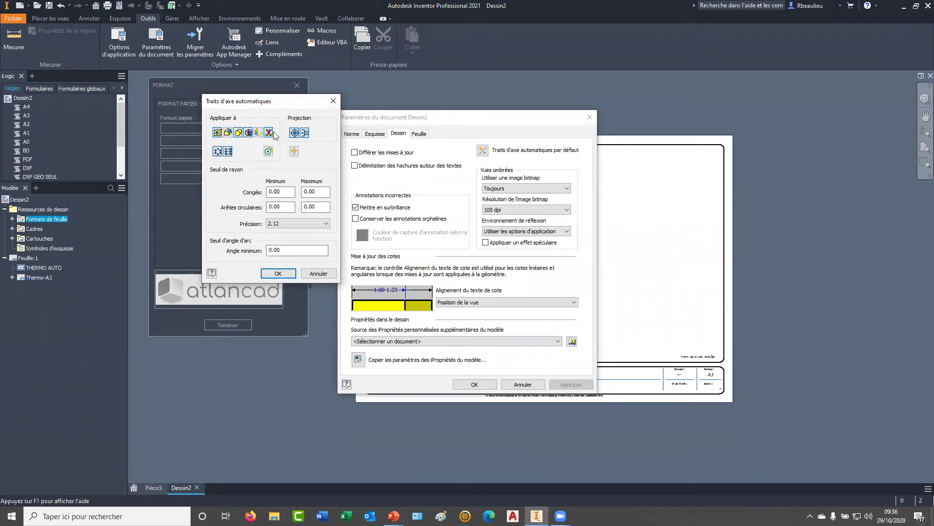
pyautogui.click(333, 101)
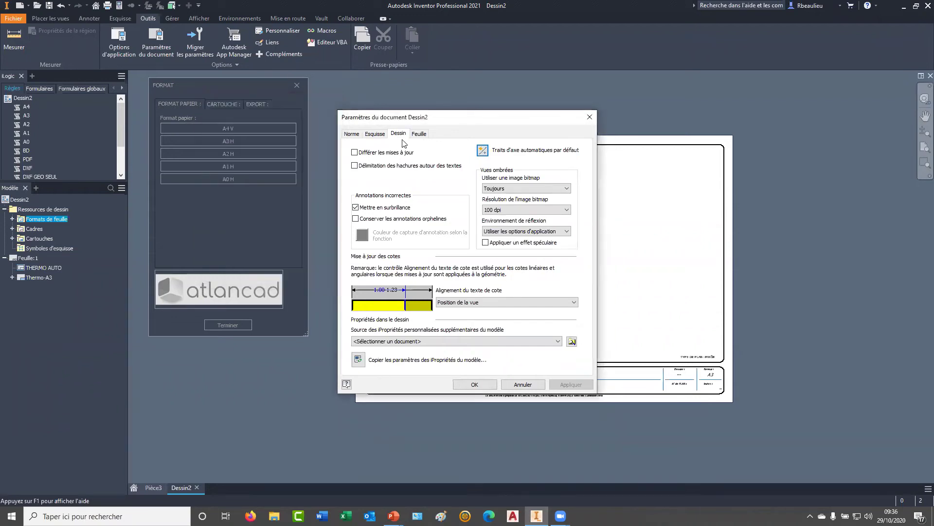
pyautogui.click(419, 133)
pyautogui.click(487, 161)
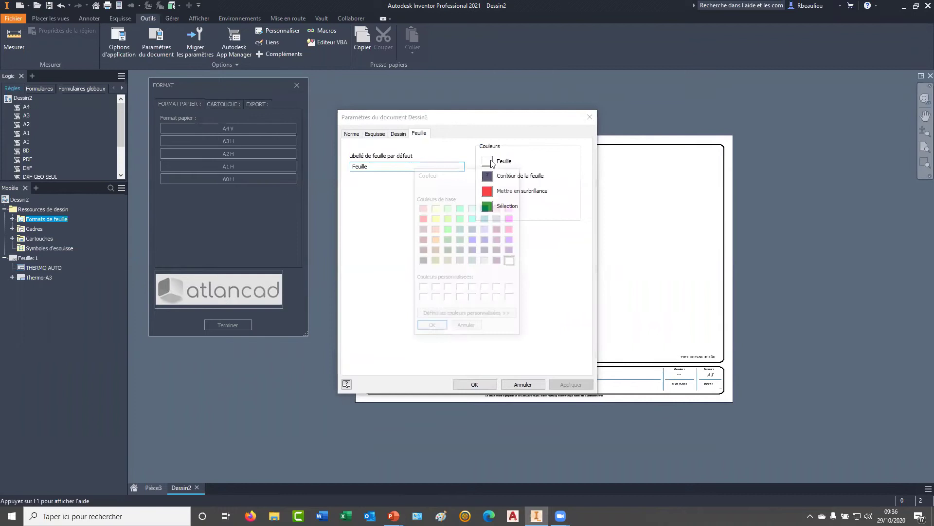
pyautogui.click(462, 331)
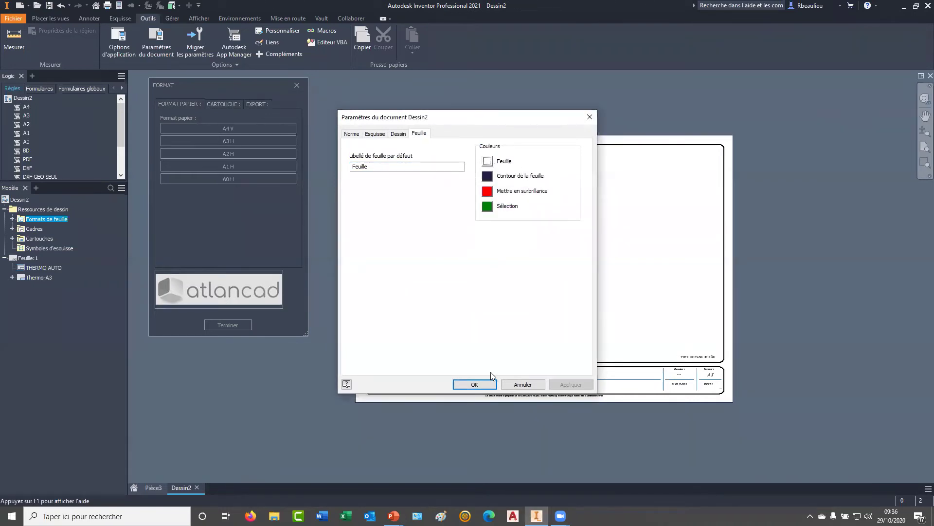
pyautogui.click(481, 386)
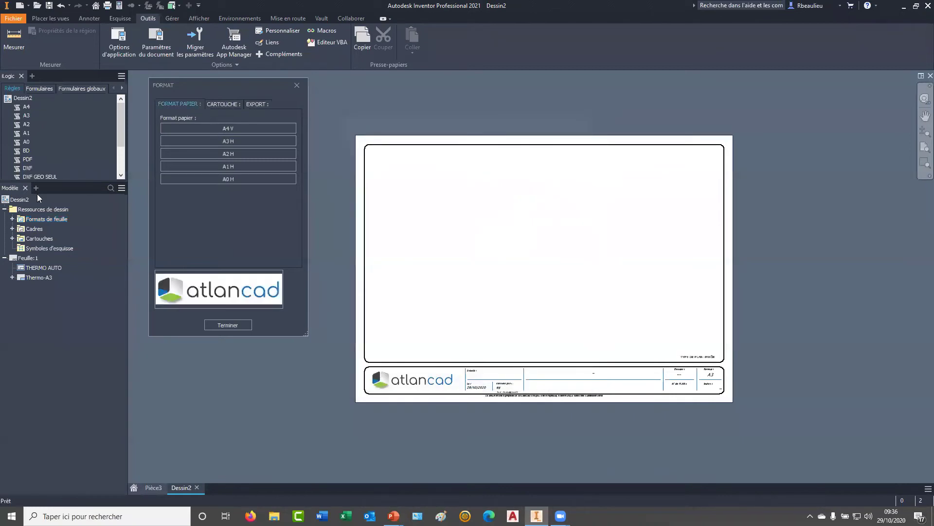
# Step: Open the Thermo-A3 title block for editing and inspect its property fields and dimensions
pyautogui.click(12, 239)
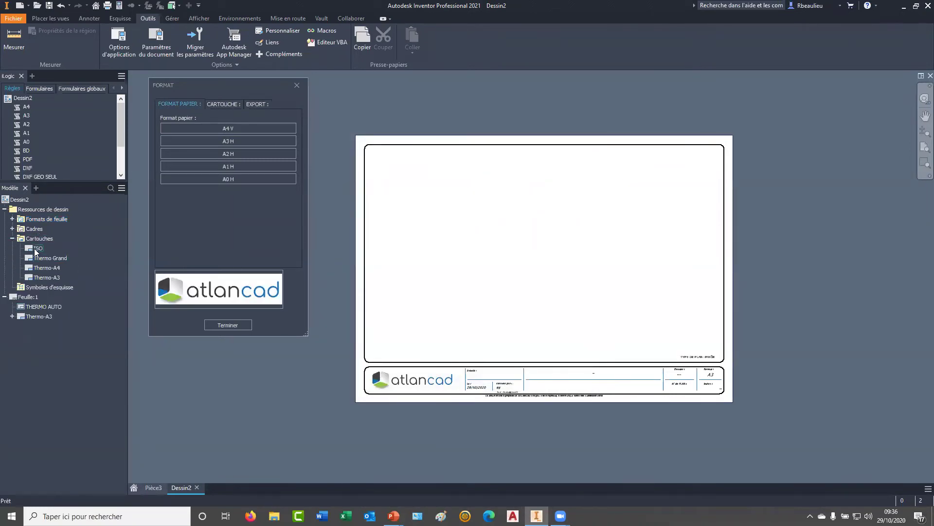
pyautogui.rightClick(34, 276)
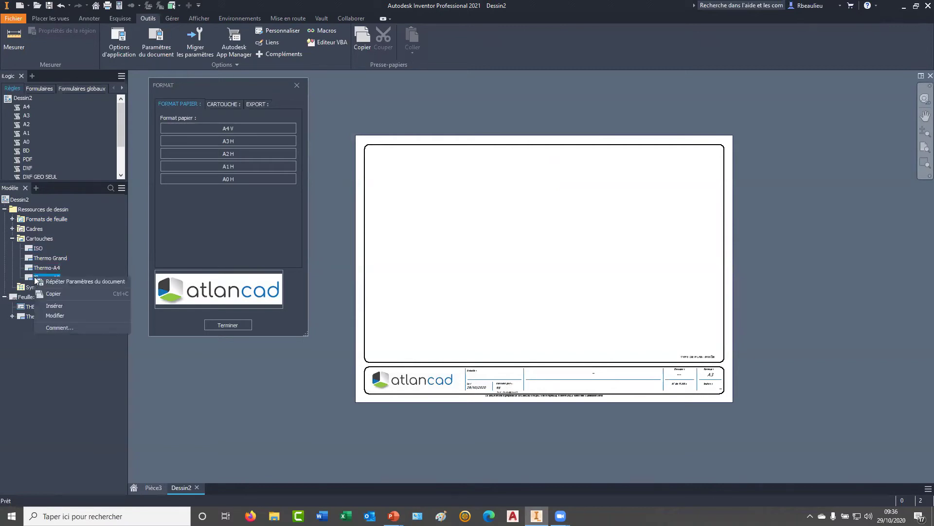
pyautogui.click(56, 315)
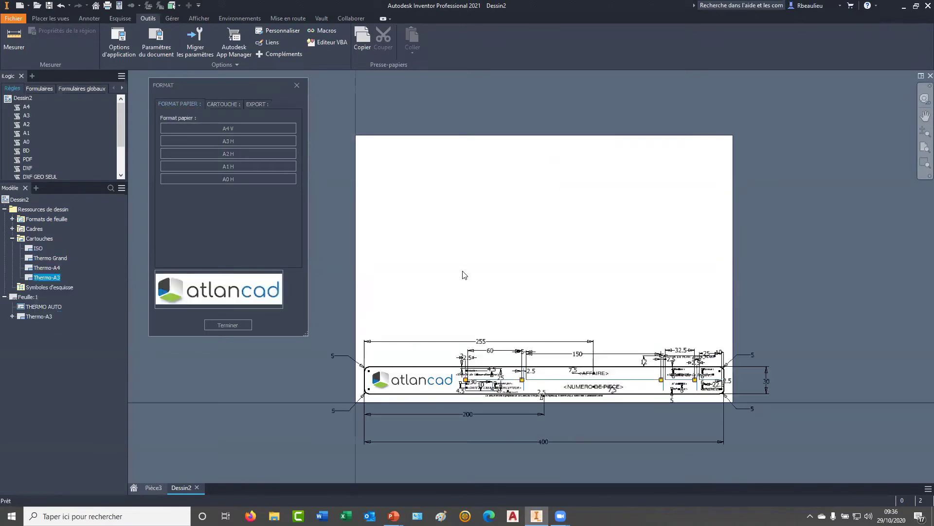
pyautogui.scroll(3, 457, 312)
pyautogui.moveTo(418, 229)
pyautogui.mouseDown(button='middle')
pyautogui.moveTo(543, 225)
pyautogui.moveTo(455, 233)
pyautogui.moveTo(286, 221)
pyautogui.mouseUp(button='middle')
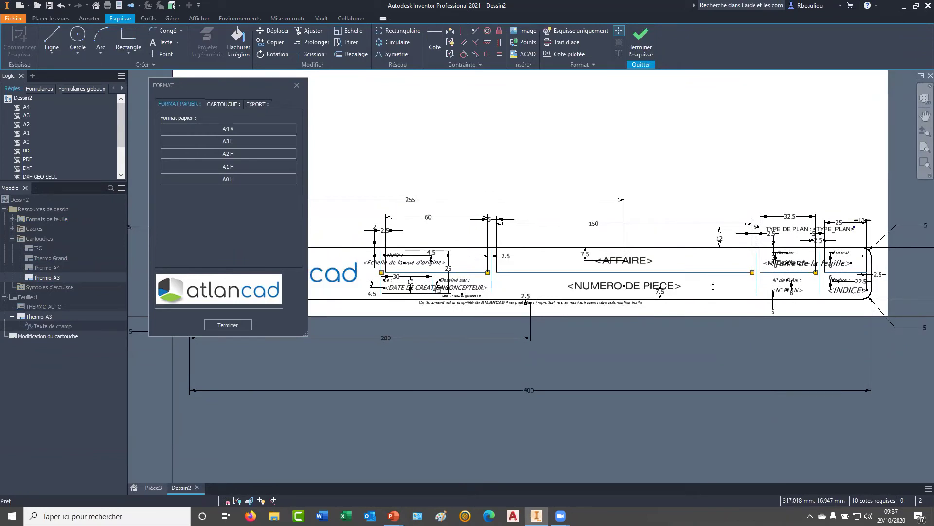
pyautogui.scroll(-5, 625, 209)
pyautogui.moveTo(626, 208); pyautogui.dragTo(438, 223, button='middle')
pyautogui.moveTo(643, 275); pyautogui.dragTo(649, 278, button='middle')
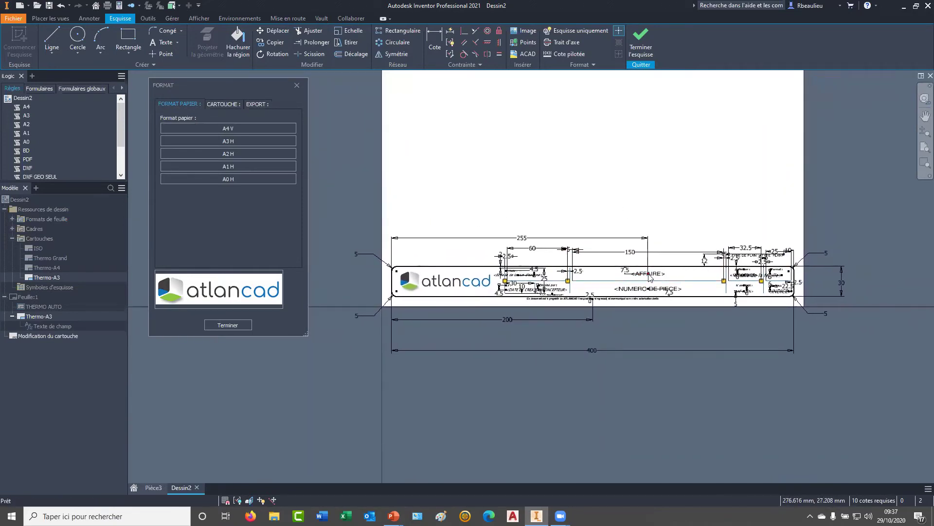
# Step: Add a text field to the title block sketch above <AFFAIRE>, linked to the model property MATIERE
pyautogui.click(163, 42)
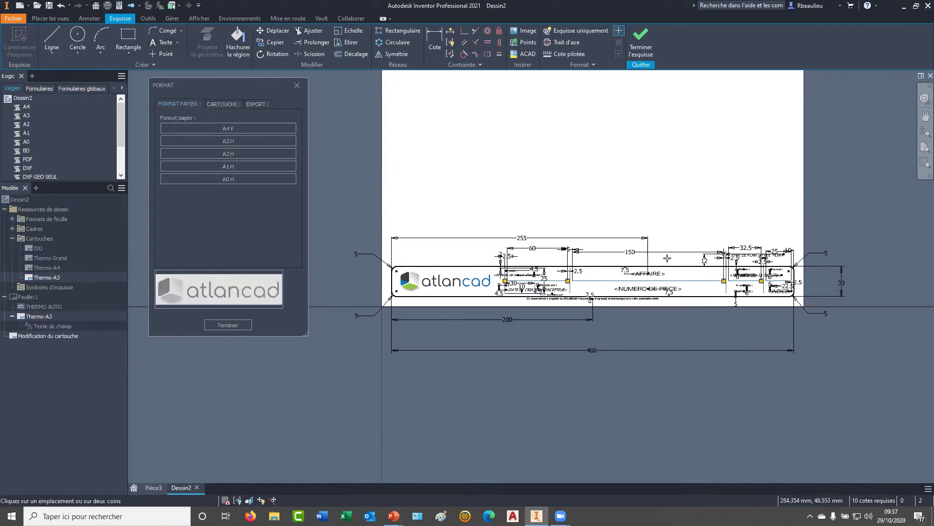
pyautogui.click(511, 211)
pyautogui.click(521, 183)
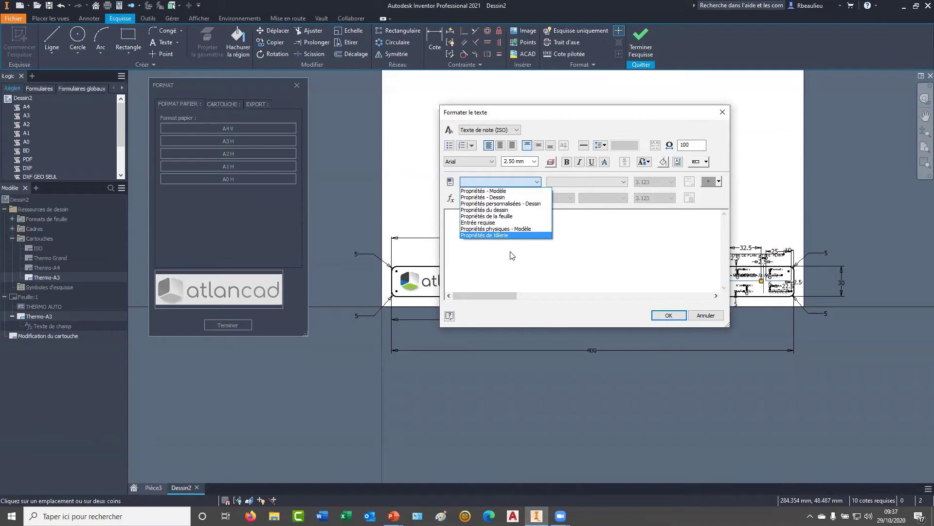
pyautogui.click(447, 195)
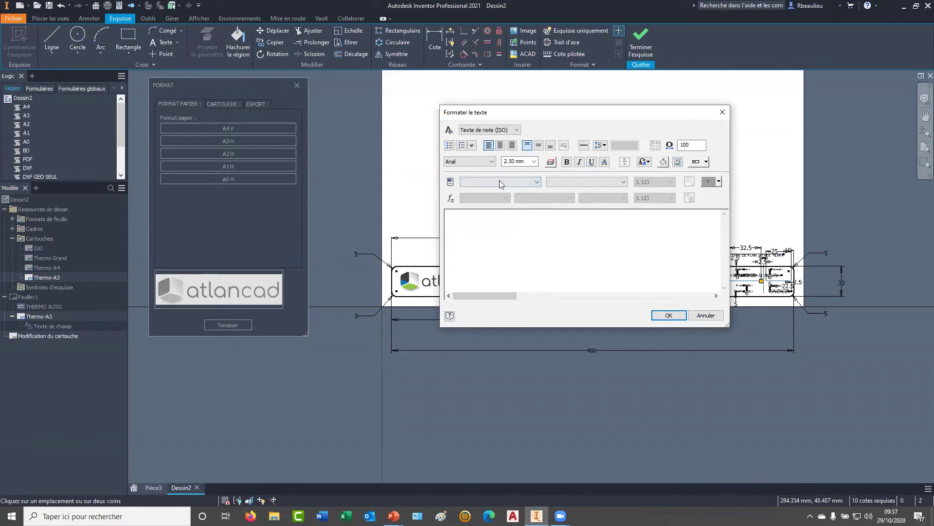
pyautogui.click(533, 182)
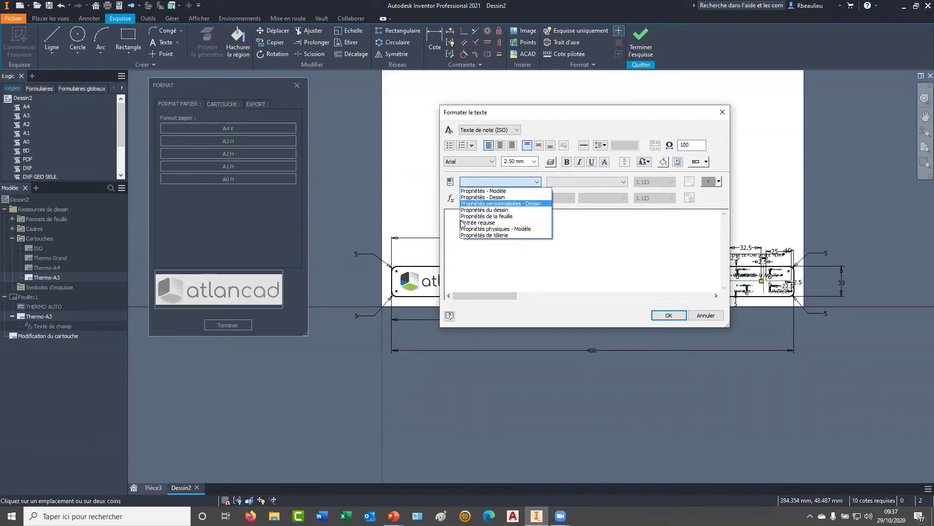
pyautogui.click(480, 191)
pyautogui.click(587, 183)
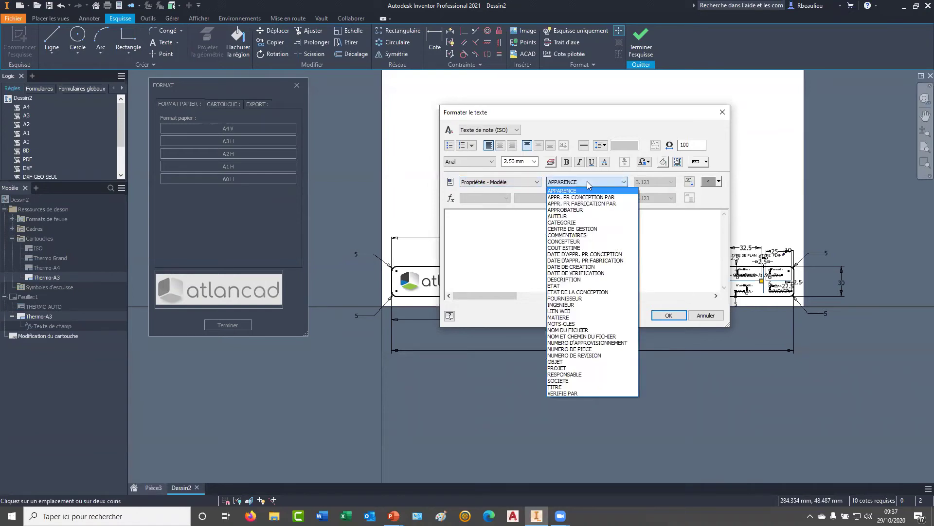
pyautogui.click(565, 317)
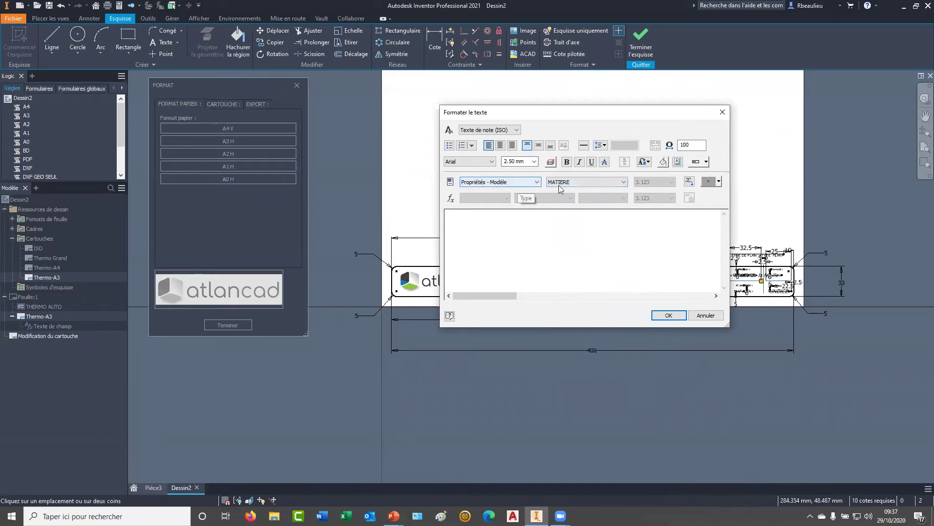
pyautogui.click(689, 182)
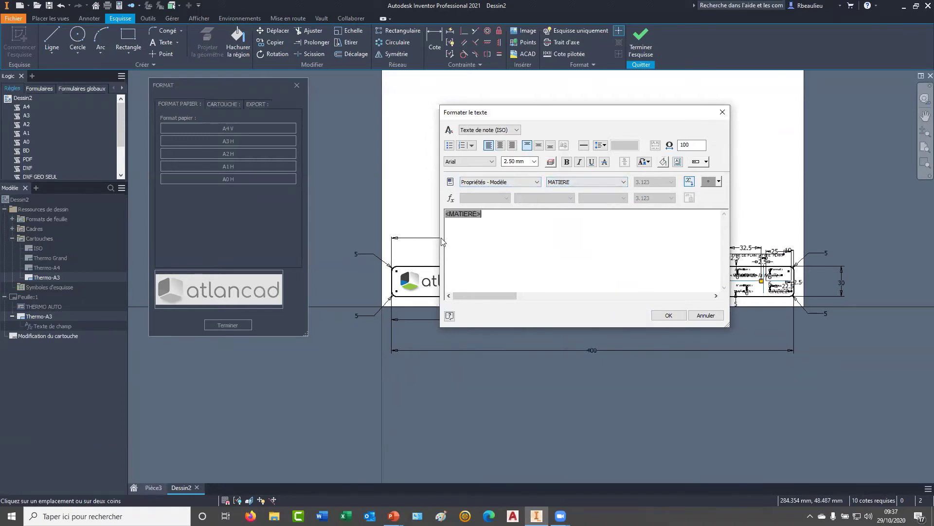
pyautogui.click(668, 315)
# Step: Check the placed <MATIERE> field, then finish editing the Thermo-A3 title block
pyautogui.scroll(-3, 684, 261)
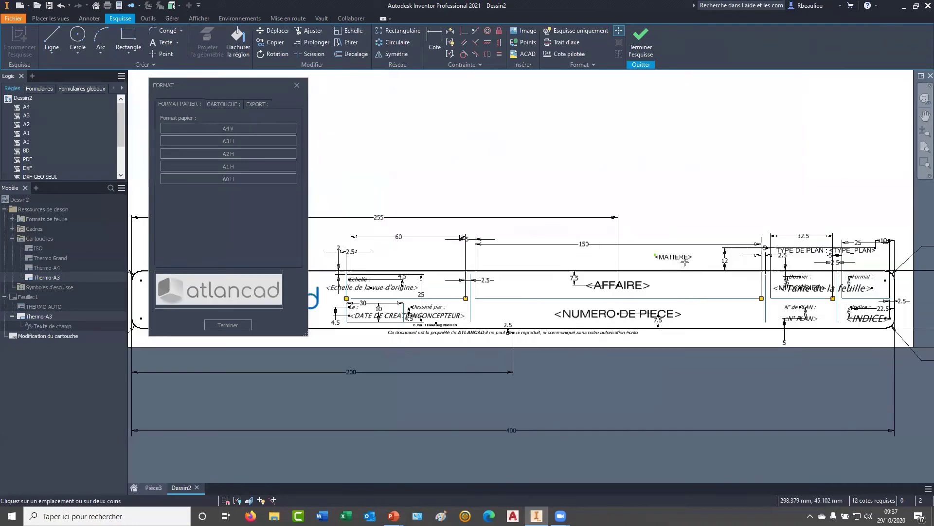
pyautogui.scroll(-3, 642, 240)
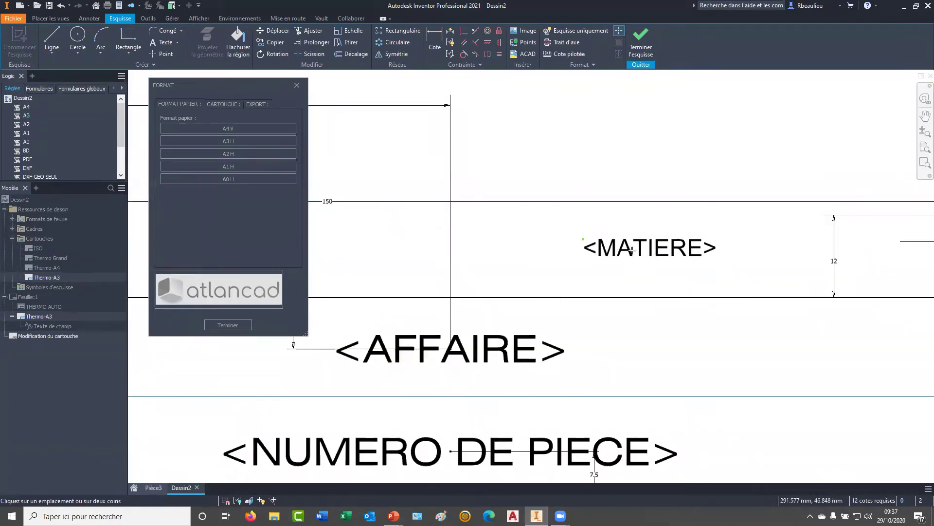
pyautogui.scroll(4, 630, 251)
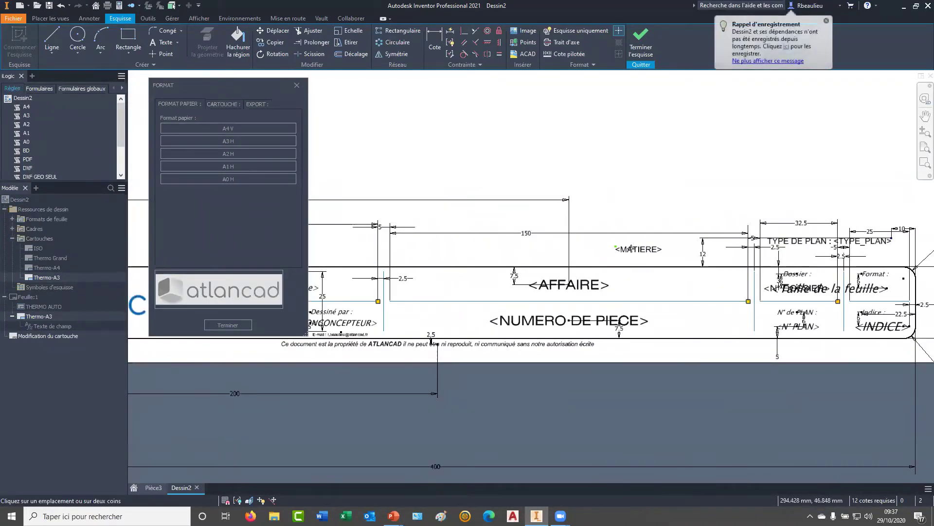
pyautogui.scroll(4, 594, 237)
pyautogui.moveTo(594, 237); pyautogui.dragTo(603, 282, button='middle')
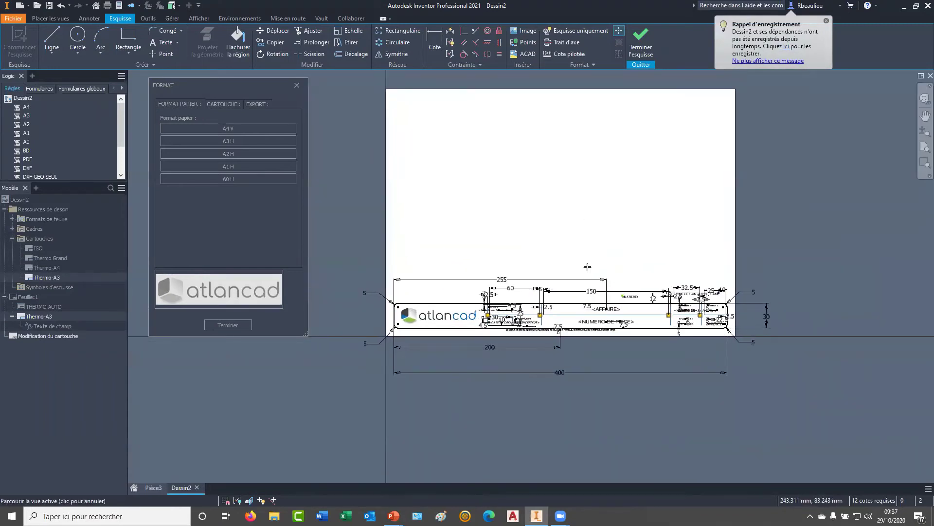
pyautogui.click(641, 45)
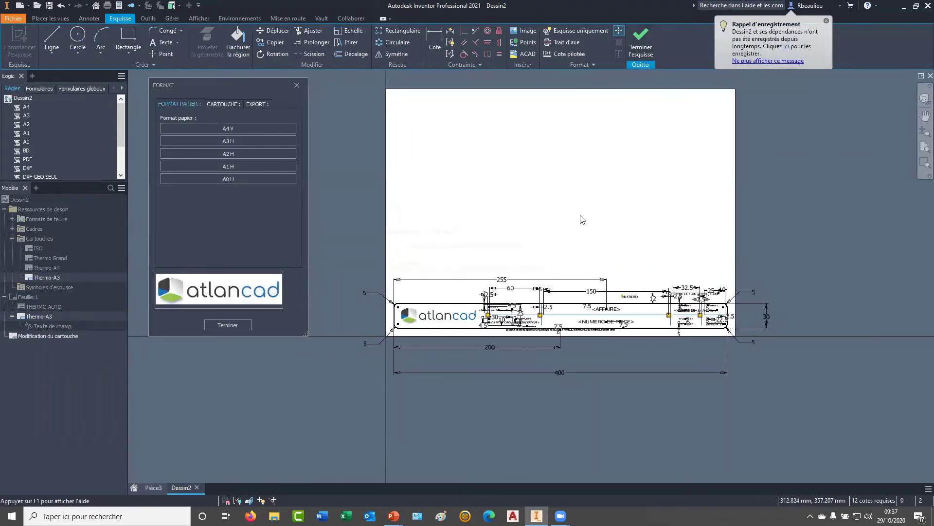
pyautogui.click(440, 269)
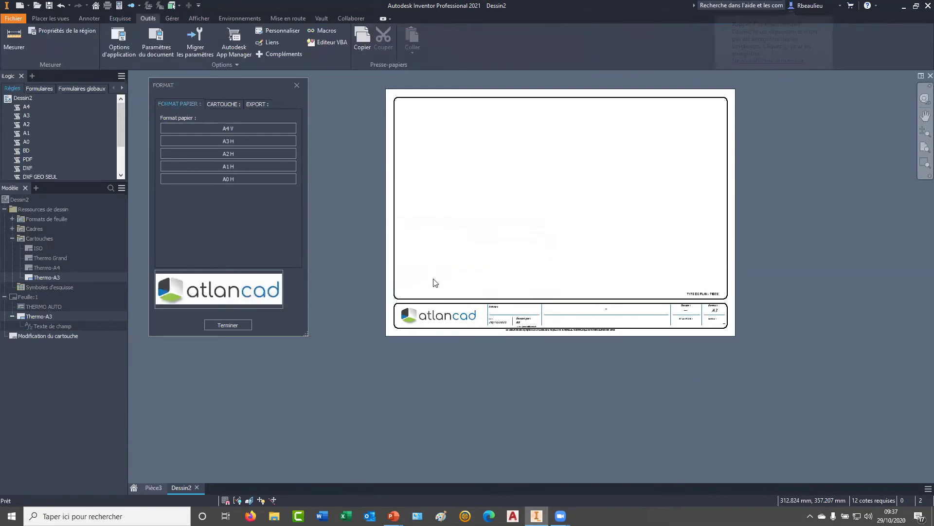
# Step: Expand the borders in the drawing resources and look over the available borders, title blocks and the A3 sheet layout
pyautogui.moveTo(481, 290); pyautogui.dragTo(483, 290, button='middle')
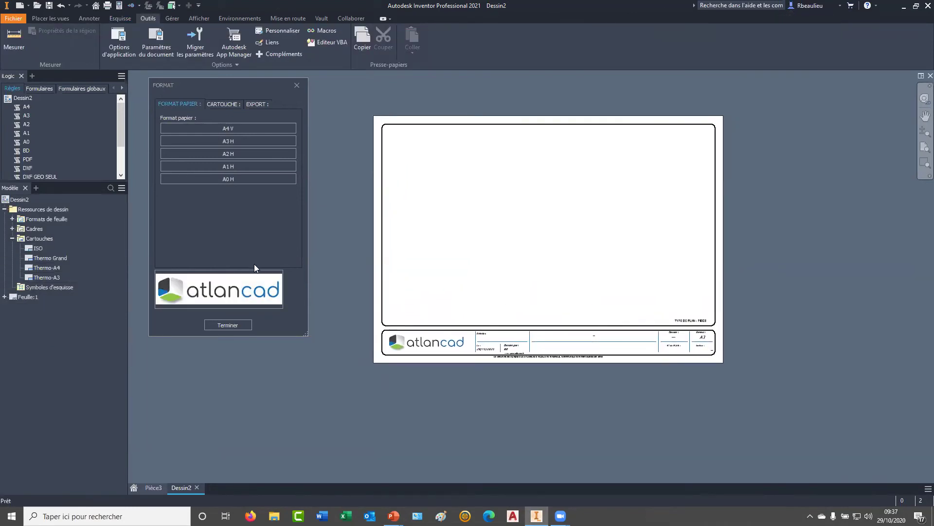
pyautogui.click(12, 229)
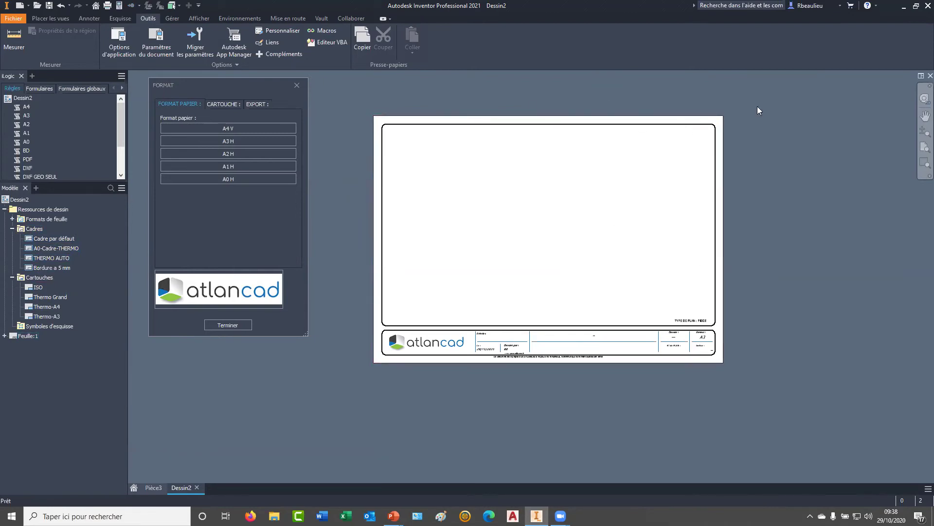
pyautogui.scroll(2, 603, 263)
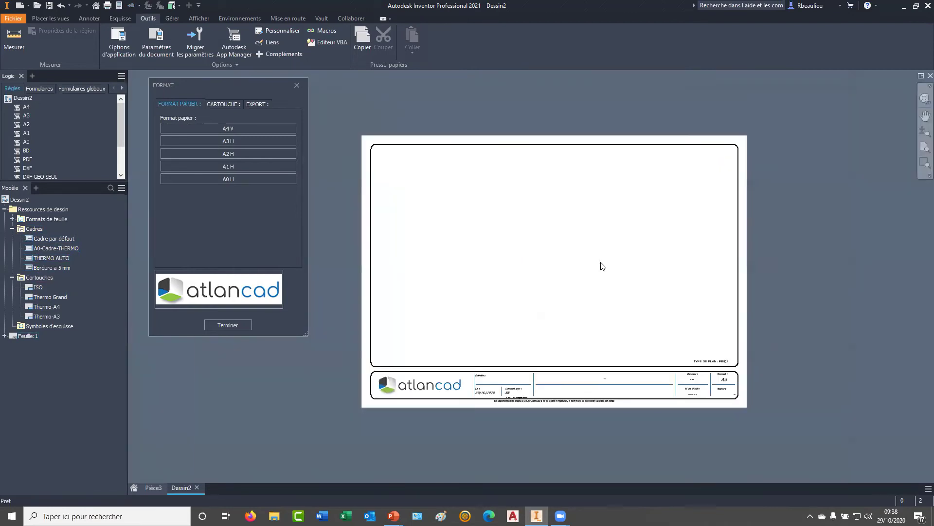
pyautogui.moveTo(602, 266); pyautogui.dragTo(641, 263, button='middle')
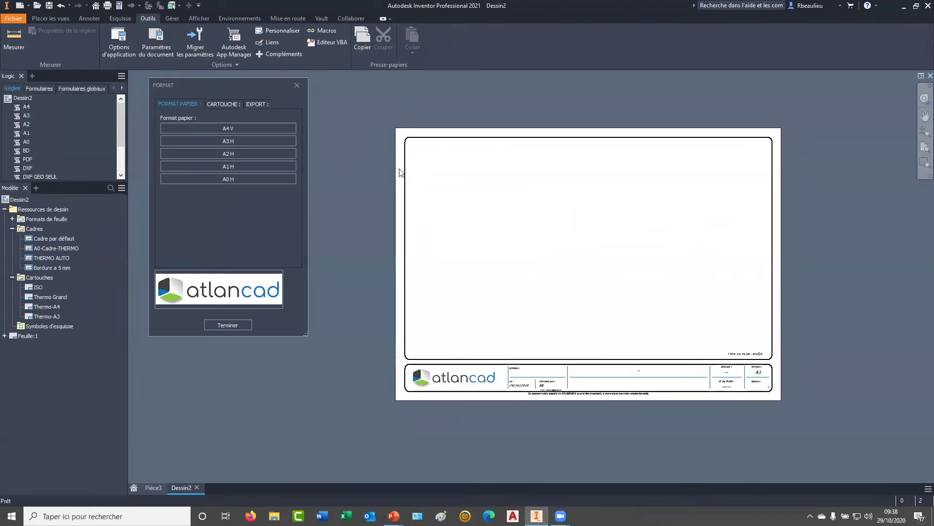
pyautogui.scroll(3, 401, 142)
pyautogui.scroll(-5, 409, 150)
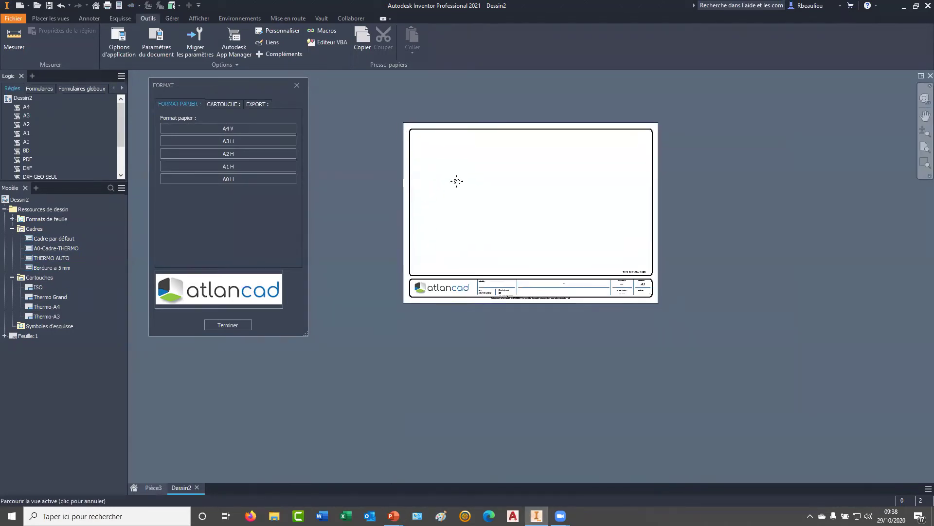
pyautogui.moveTo(452, 200); pyautogui.dragTo(454, 253, button='middle')
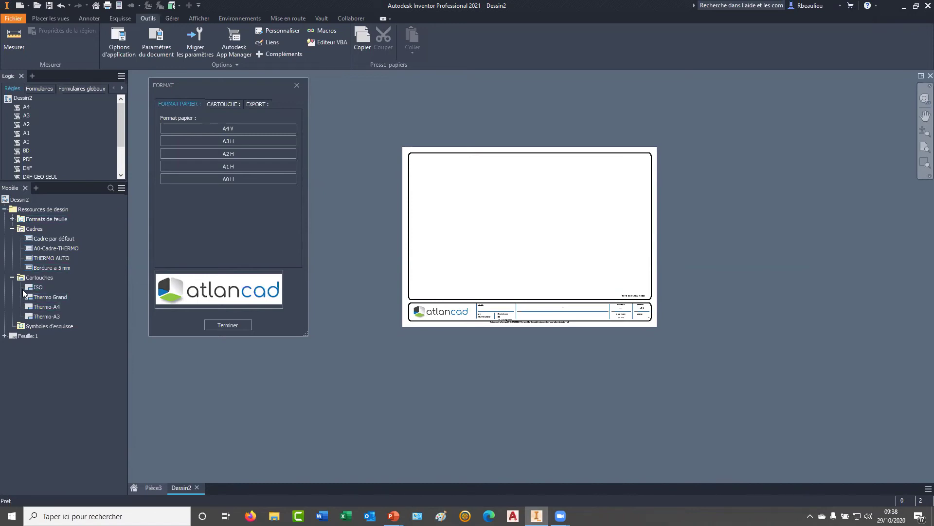
# Step: Edit the sheet to size A1 in landscape orientation
pyautogui.rightClick(20, 335)
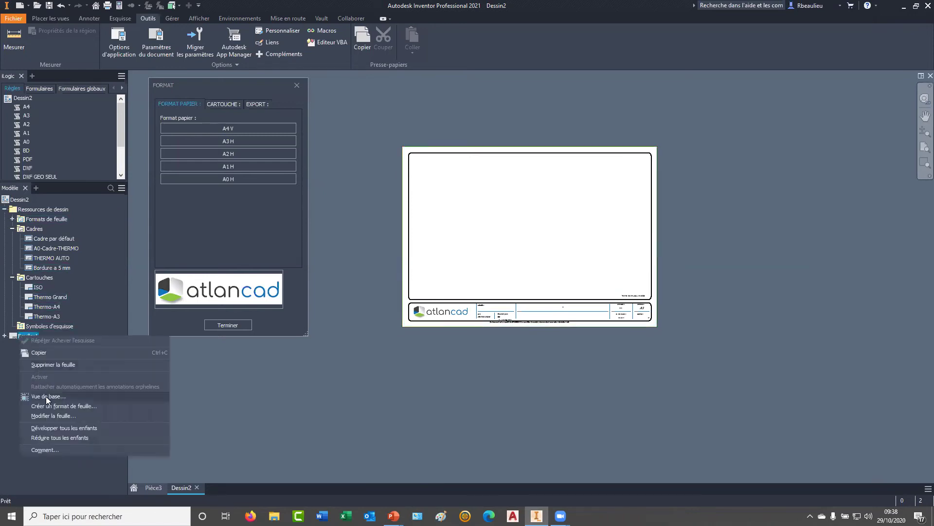
pyautogui.click(45, 416)
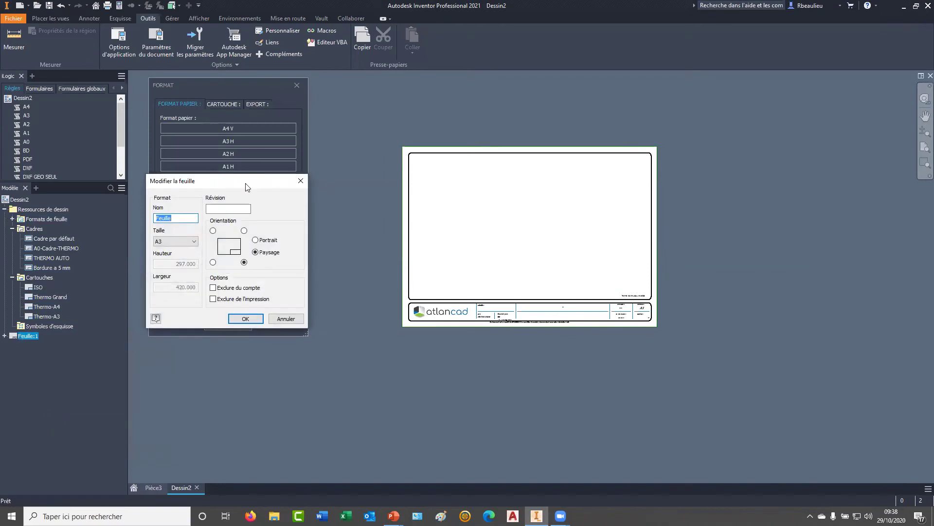
pyautogui.moveTo(250, 176); pyautogui.dragTo(403, 125)
pyautogui.click(326, 180)
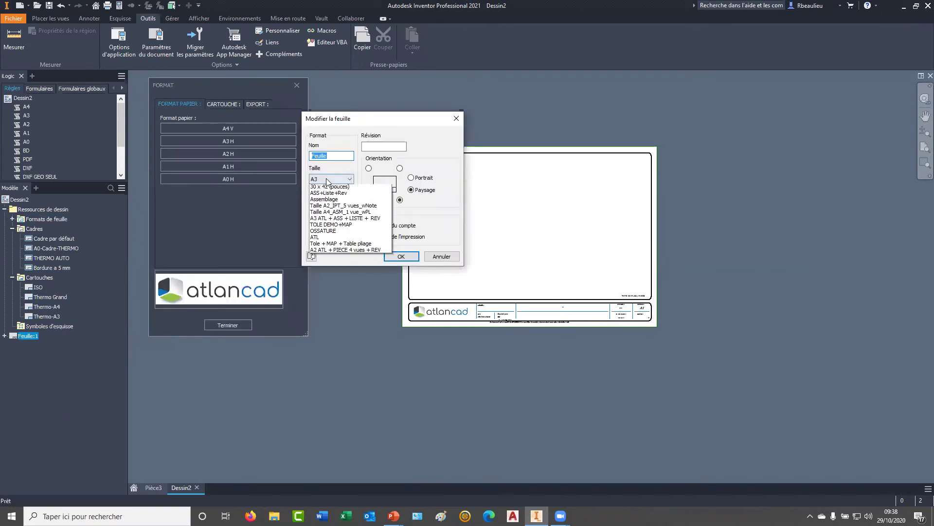
pyautogui.click(325, 252)
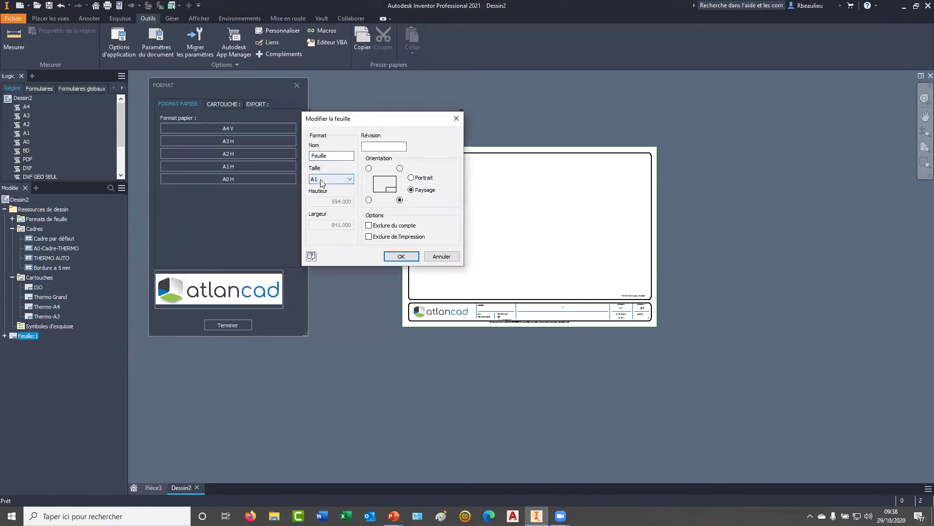
pyautogui.click(411, 177)
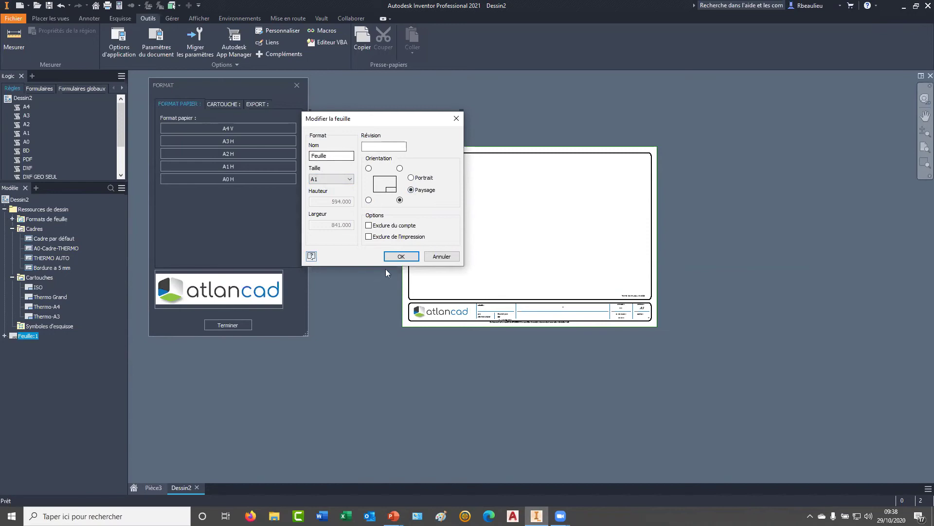
pyautogui.click(400, 256)
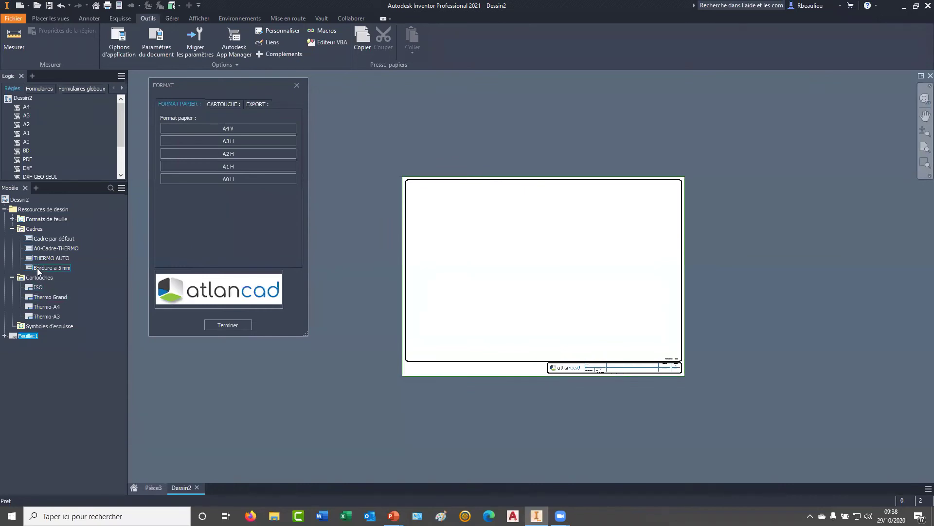
# Step: Delete the THERMO AUTO border from the A1 sheet
pyautogui.click(5, 335)
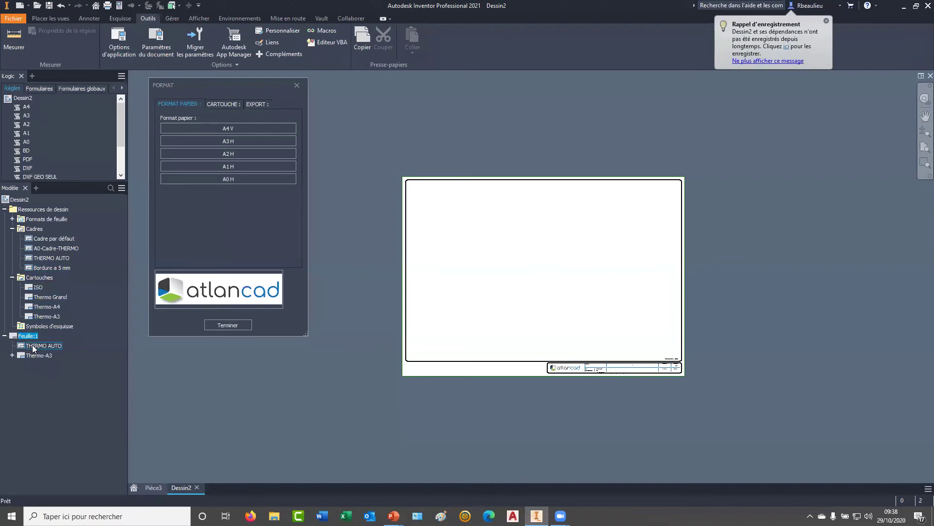
pyautogui.rightClick(33, 345)
pyautogui.click(57, 361)
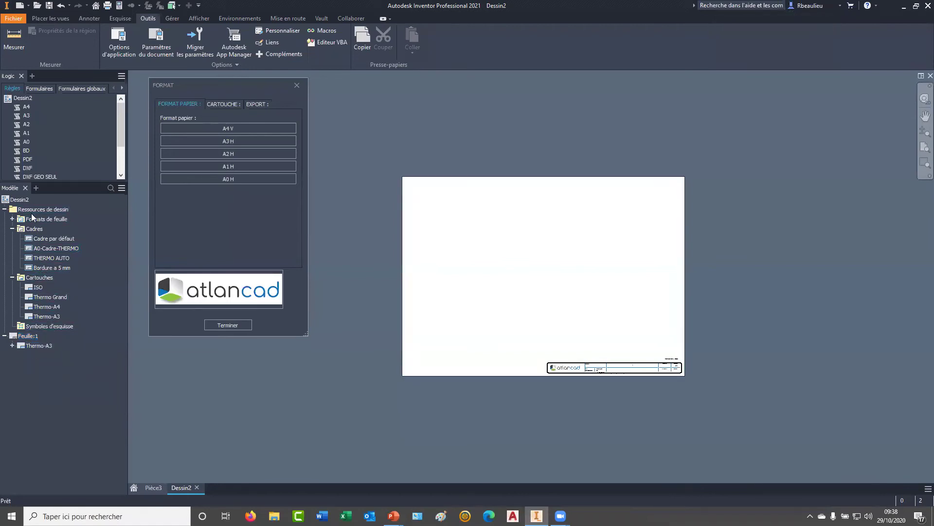
# Step: Reinsert the THERMO AUTO border on the sheet and remove it again
pyautogui.doubleClick(31, 259)
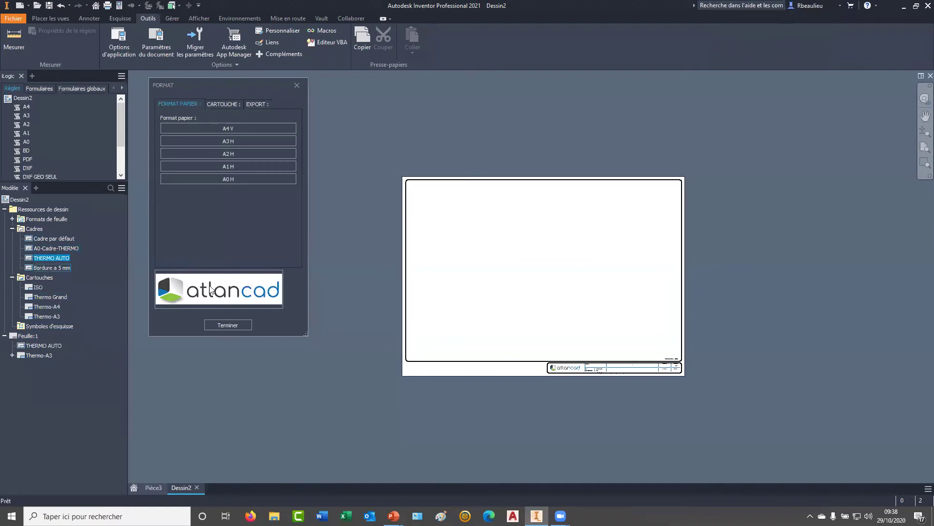
pyautogui.click(31, 346)
pyautogui.press('Delete')
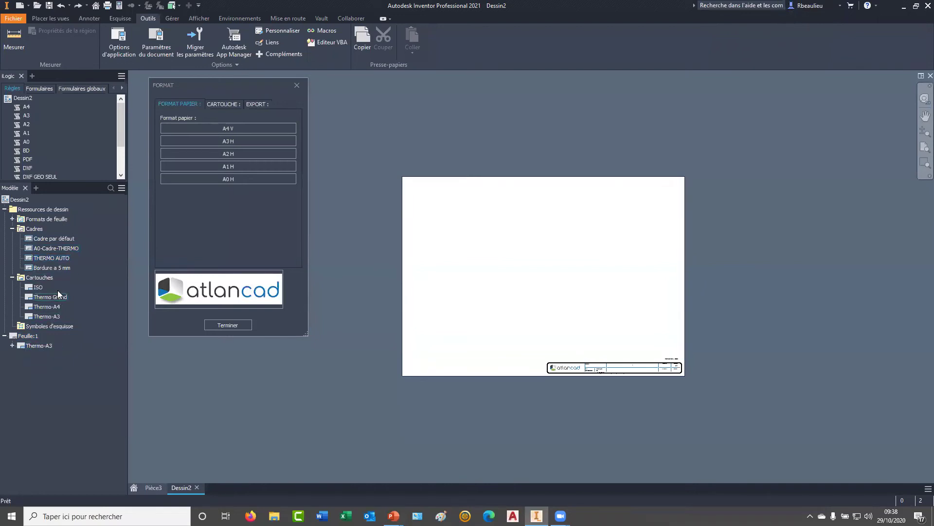
# Step: Insert the A0-Cadre-THERMO border on the A1 sheet
pyautogui.rightClick(40, 249)
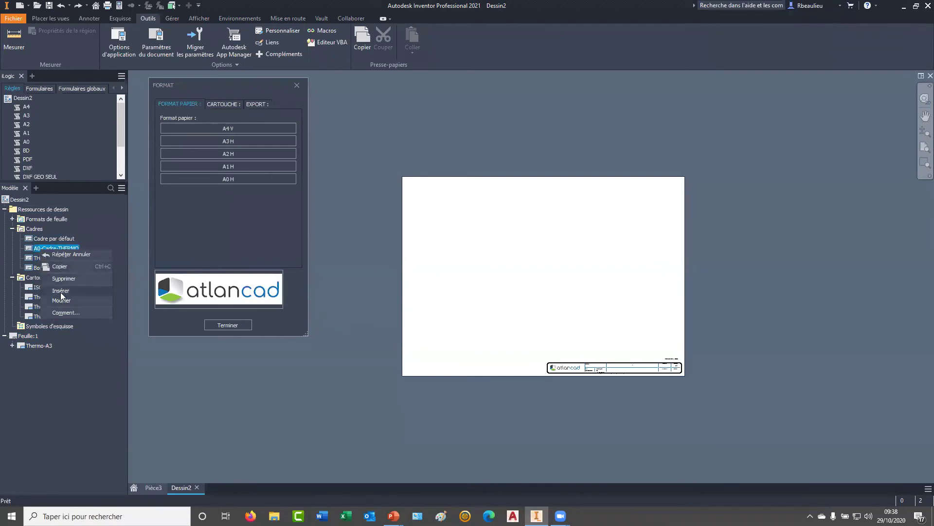
pyautogui.click(61, 290)
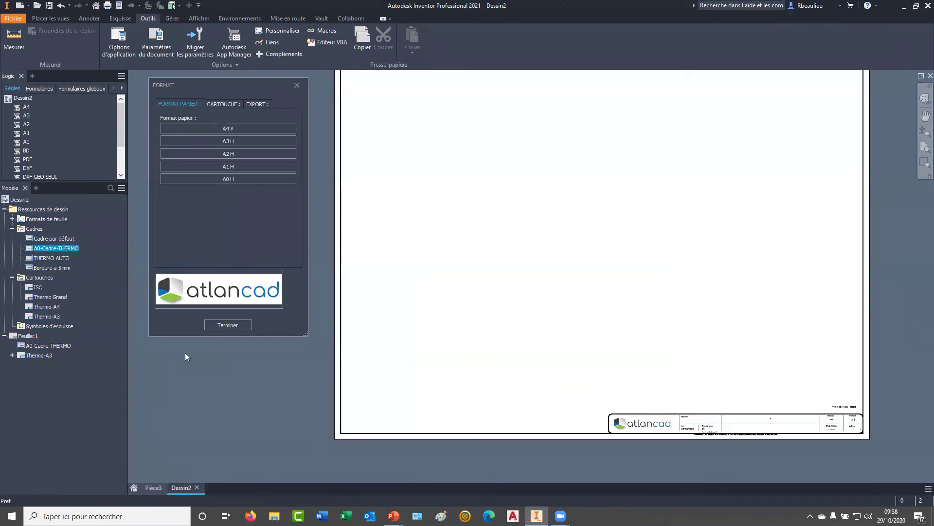
pyautogui.scroll(-2, 451, 285)
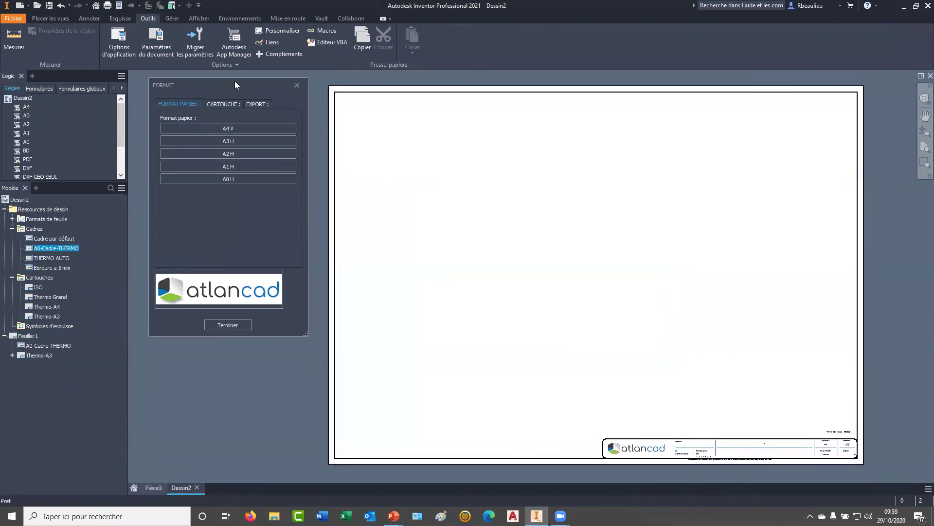
# Step: Use the FORMAT form to apply the A4 V paper format to the sheet, then switch it to A2 H
pyautogui.moveTo(249, 96)
pyautogui.mouseDown()
pyautogui.moveTo(296, 112)
pyautogui.moveTo(246, 96)
pyautogui.mouseUp()
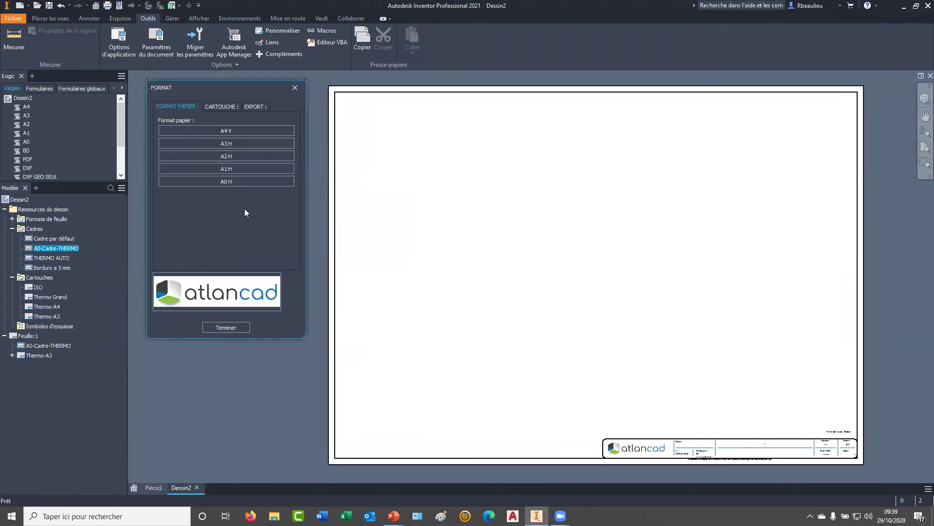
pyautogui.click(229, 129)
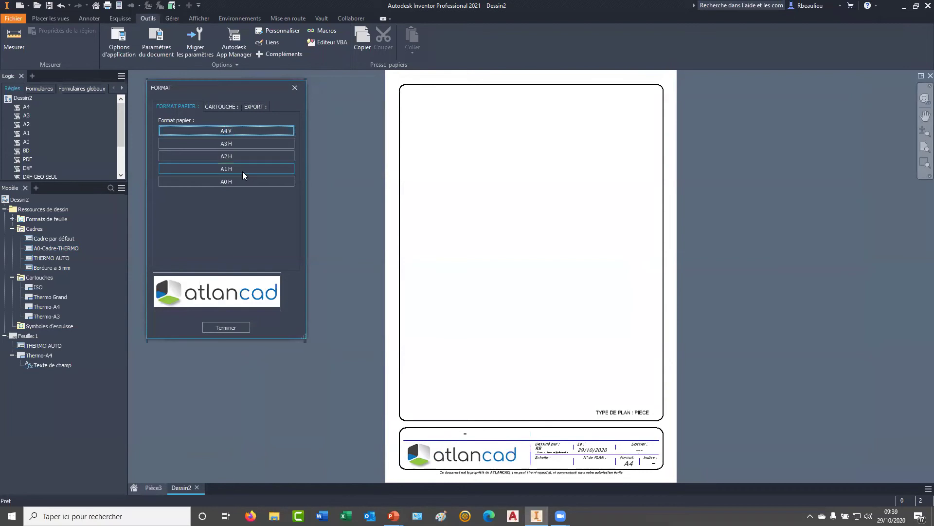
pyautogui.click(214, 156)
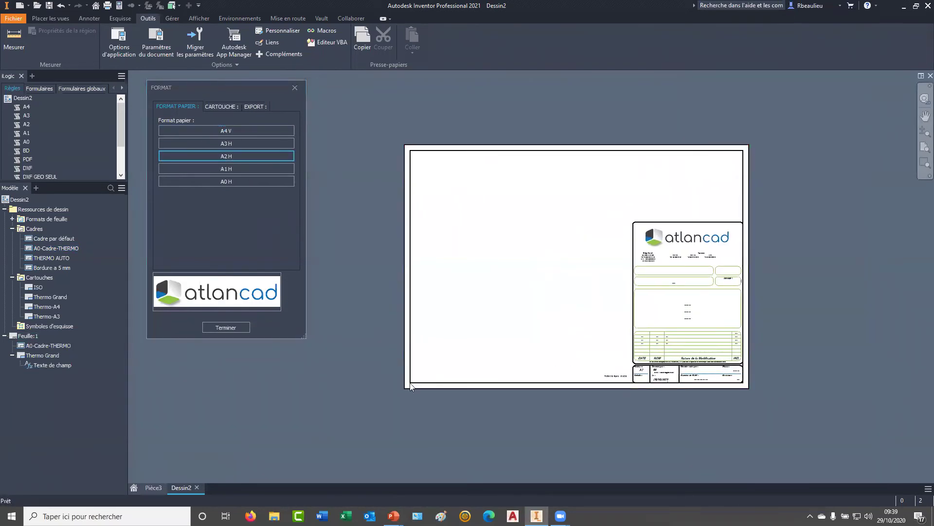
# Step: Use the FORMAT form to apply the A3 H paper format to the sheet
pyautogui.scroll(3, 407, 389)
pyautogui.scroll(-2, 407, 389)
pyautogui.moveTo(436, 358); pyautogui.dragTo(406, 357, button='middle')
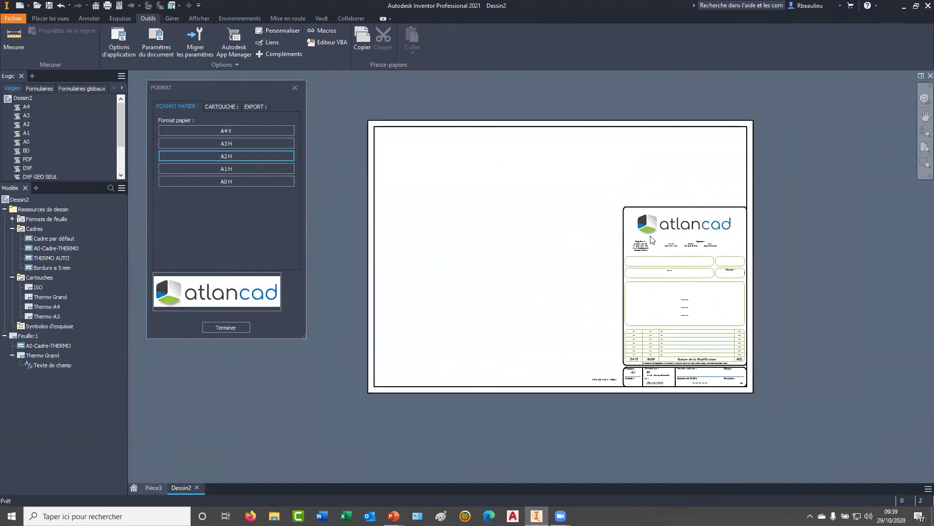
pyautogui.scroll(3, 528, 261)
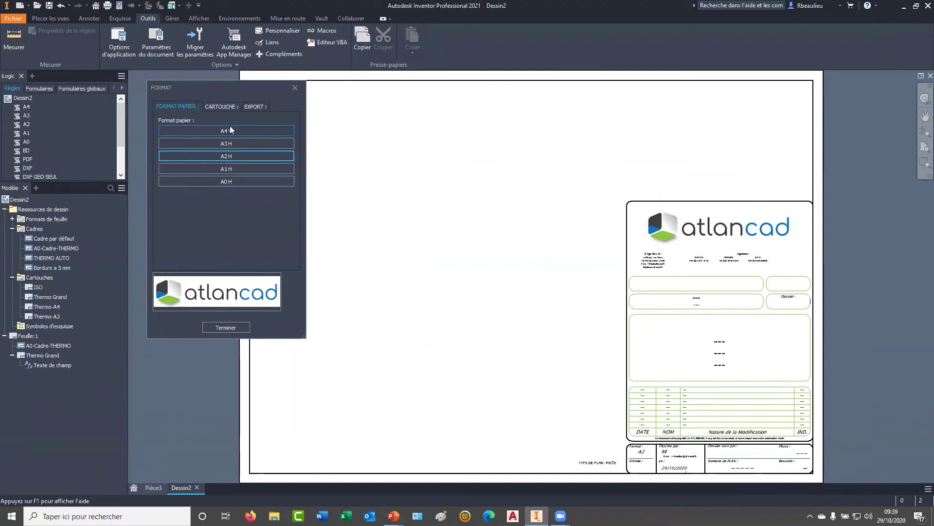
pyautogui.click(227, 145)
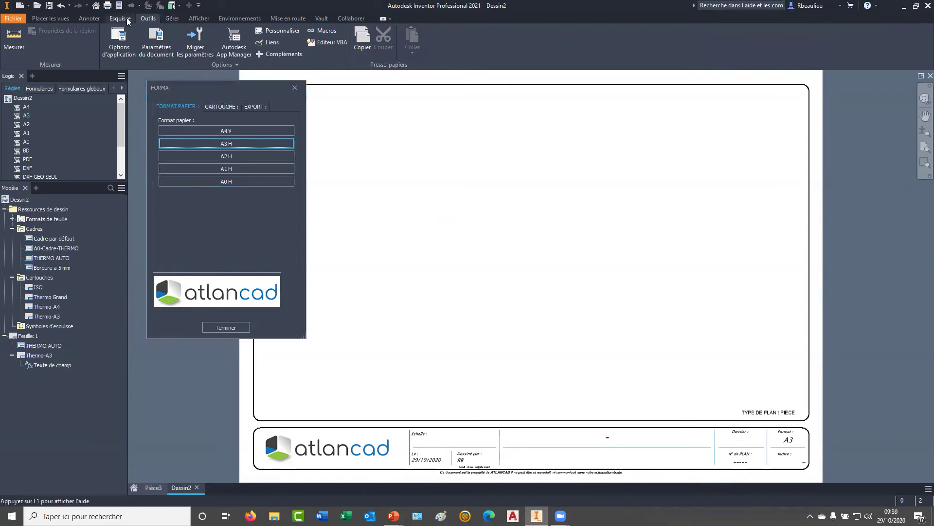
# Step: Open the style and standard editor and review the predefined scale (Echelle) values of the standard Norme par défaut (ISO)
pyautogui.click(172, 20)
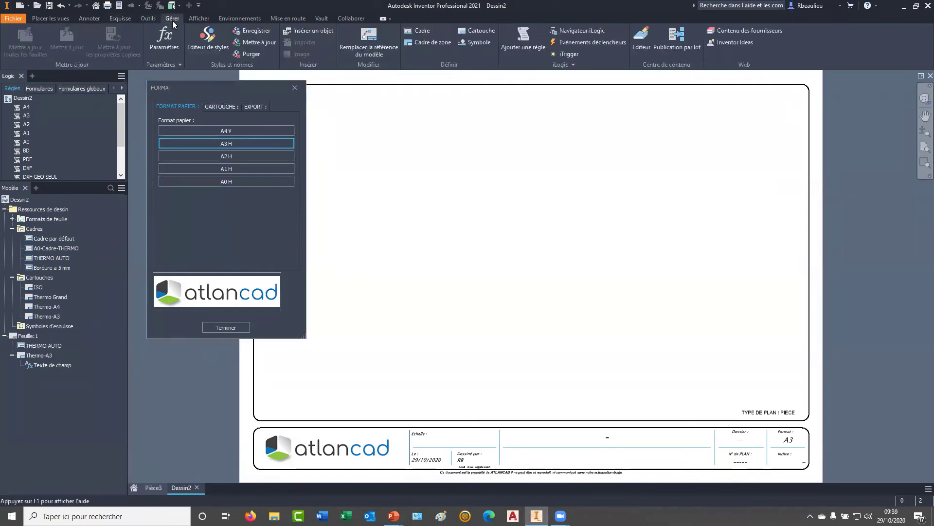
pyautogui.click(207, 41)
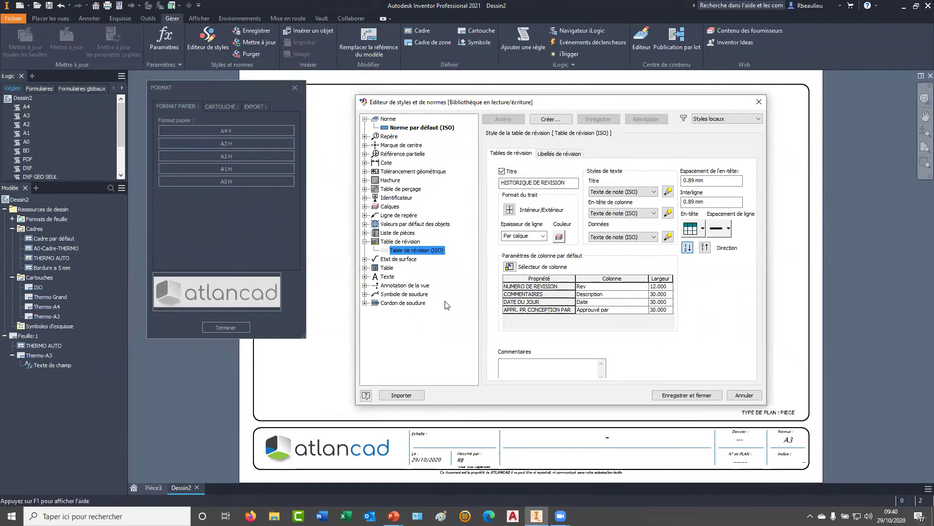
pyautogui.click(397, 128)
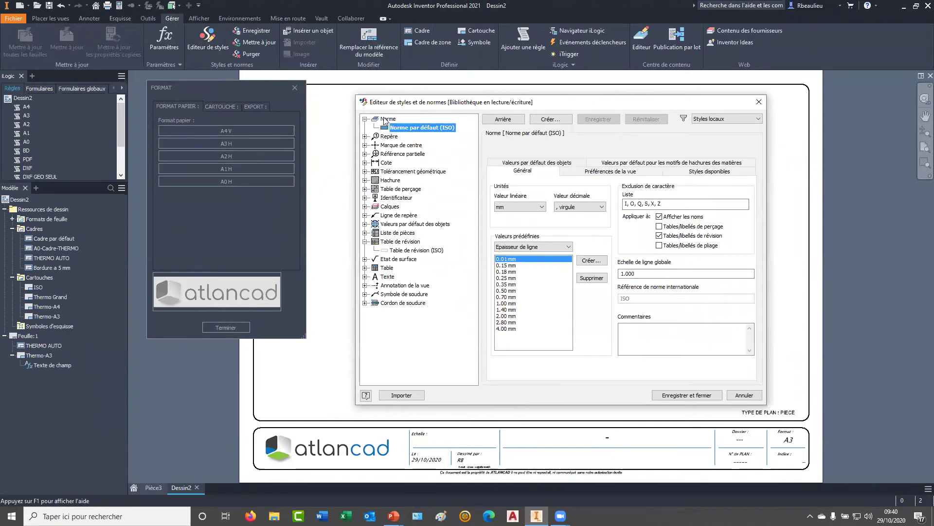
pyautogui.click(556, 248)
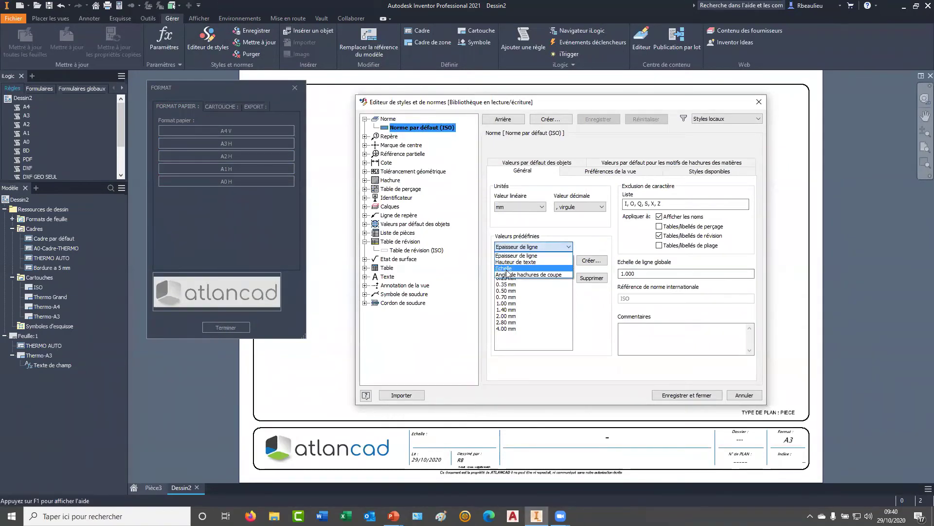
pyautogui.click(508, 268)
pyautogui.scroll(-3, 571, 292)
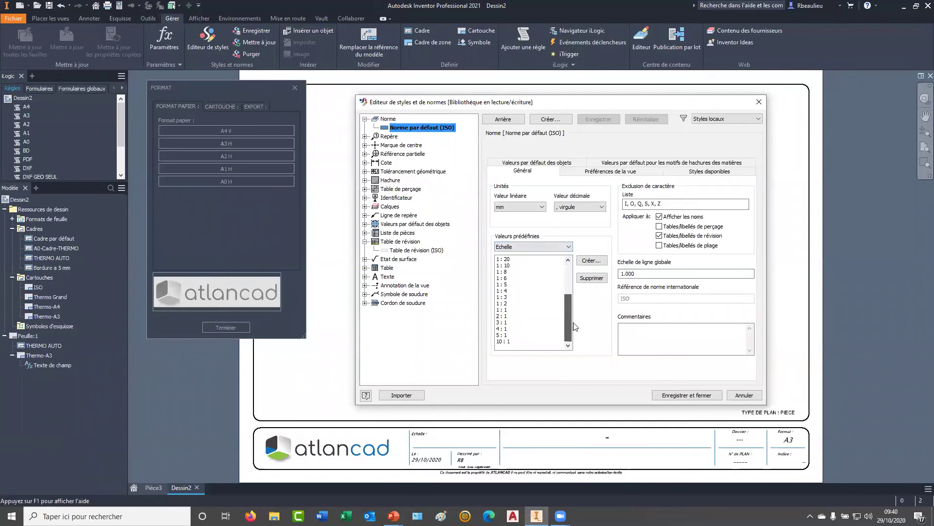
pyautogui.press('Home')
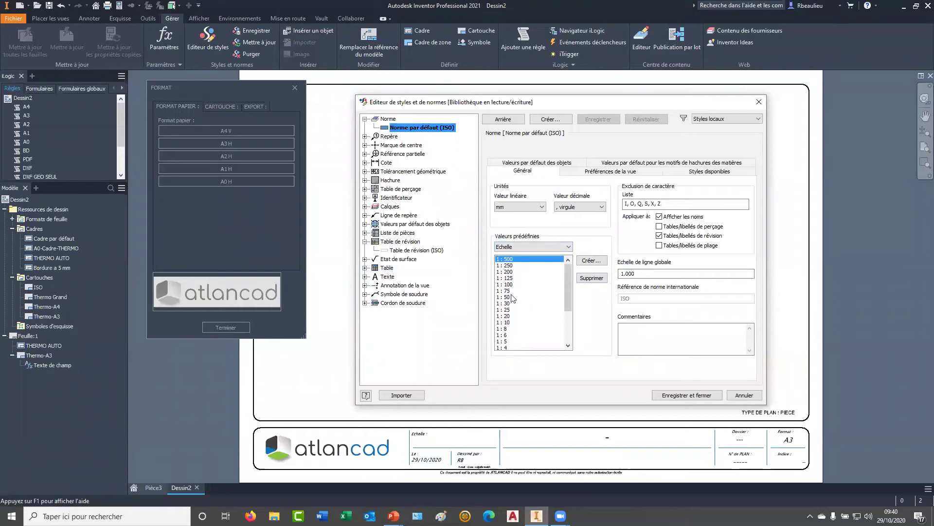
pyautogui.click(542, 248)
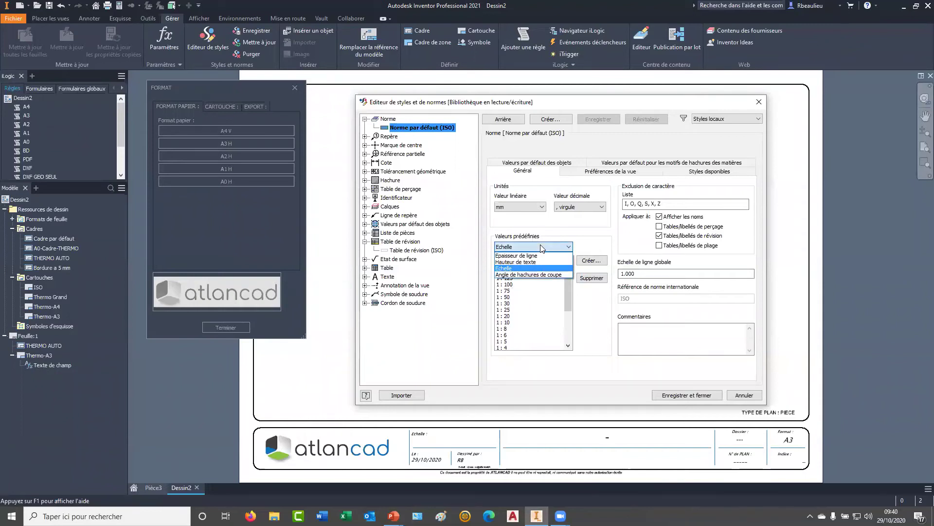
pyautogui.click(569, 267)
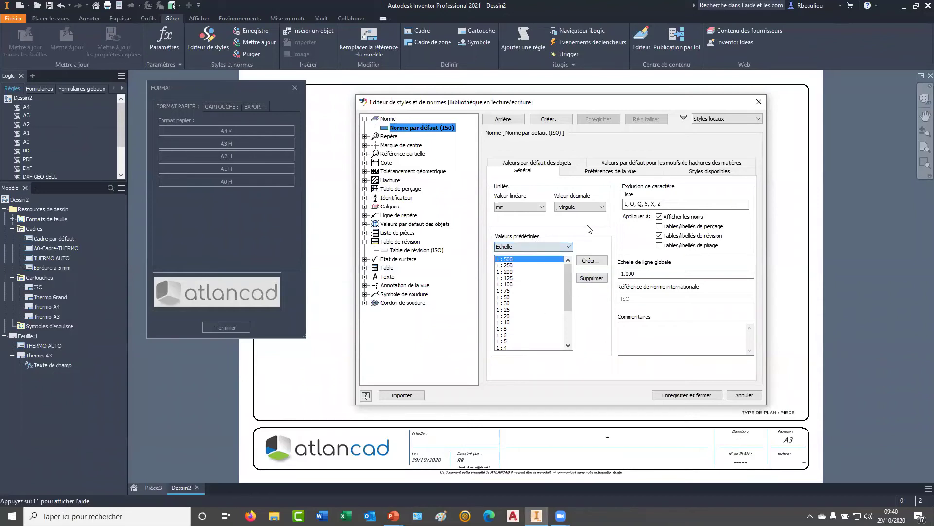
# Step: Inspect the default view label settings of the standard for the Coupe view type
pyautogui.click(603, 173)
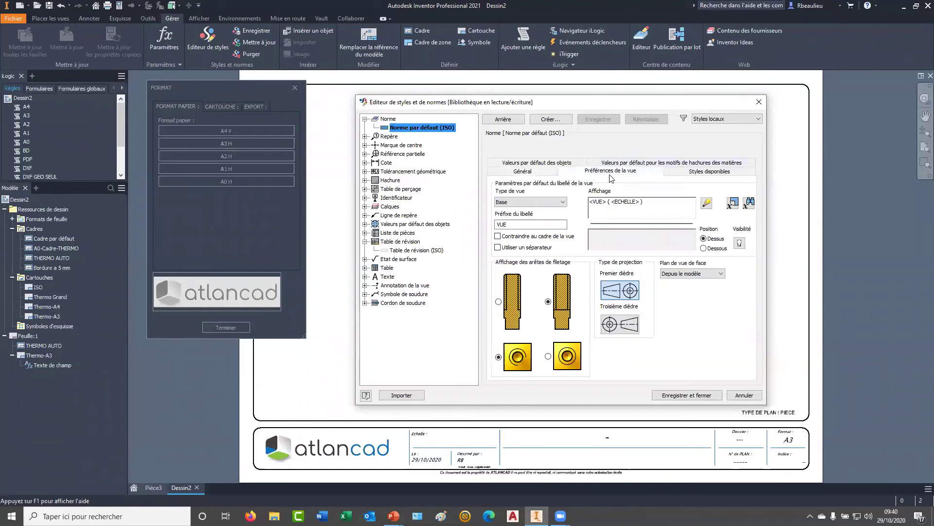
pyautogui.click(561, 203)
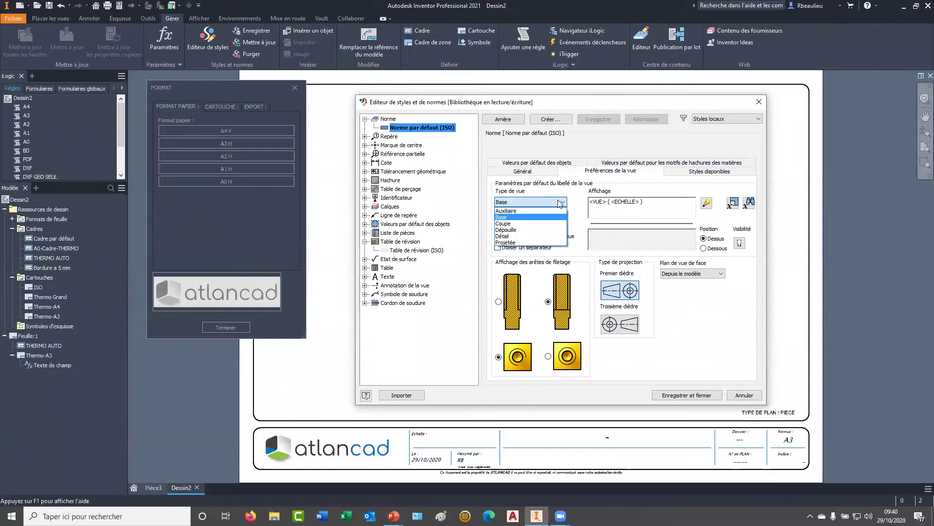
pyautogui.click(502, 224)
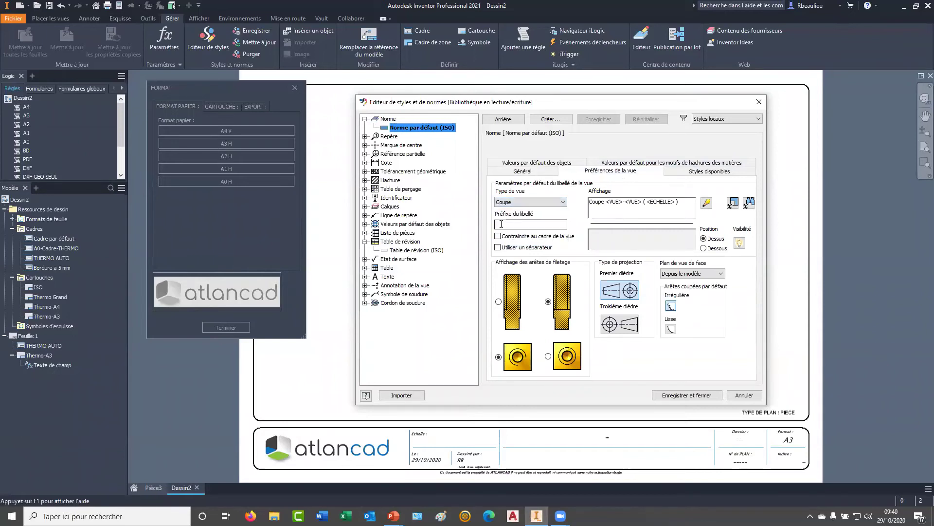
pyautogui.moveTo(605, 201); pyautogui.dragTo(585, 201)
# Step: Expand the layer styles and review their colours, line types and thicknesses through Géométrie d'esquisse (ISO)
pyautogui.click(390, 206)
pyautogui.click(365, 206)
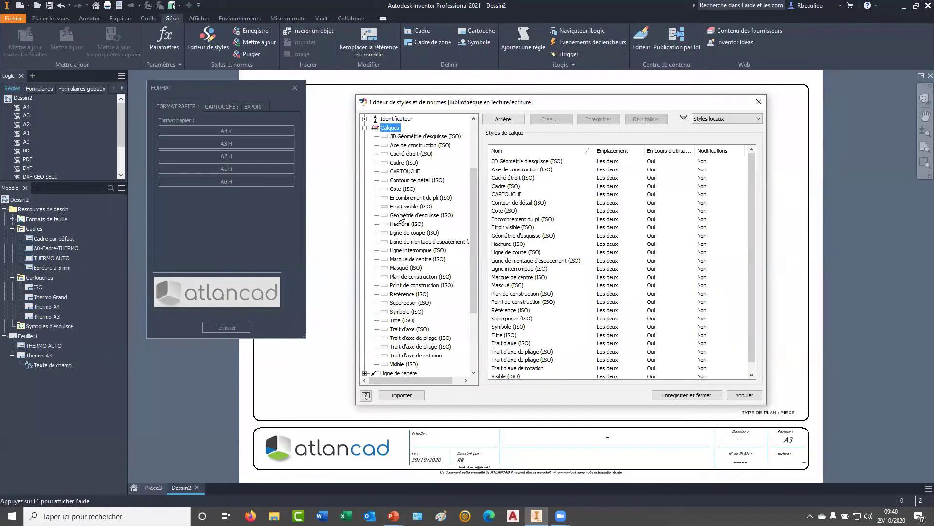
pyautogui.click(421, 215)
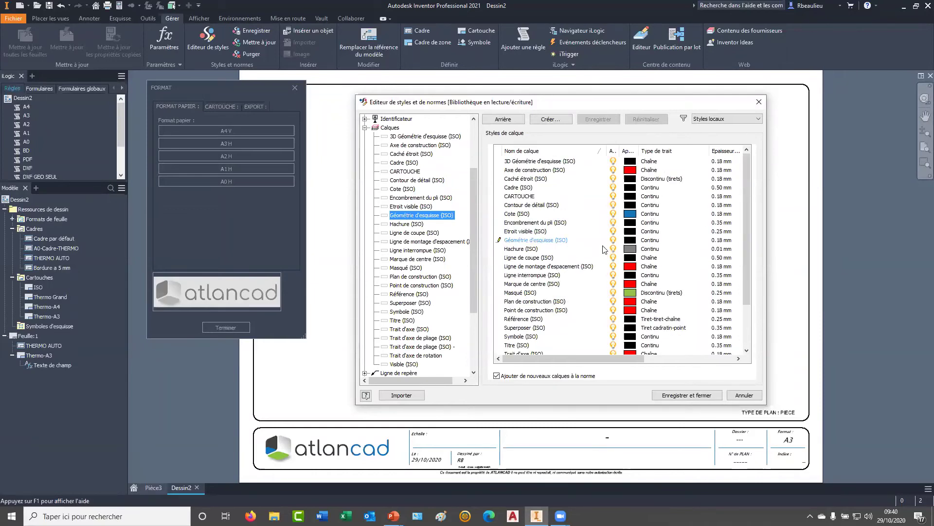
pyautogui.scroll(-2, 604, 251)
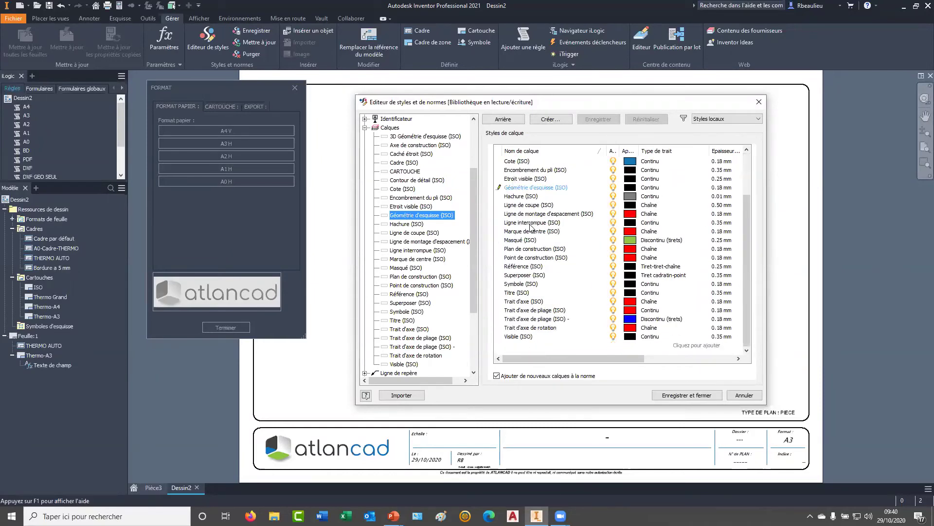
# Step: Expand the parts list styles and inspect the settings of Ossature and Liste ACHAT
pyautogui.scroll(-1, 419, 301)
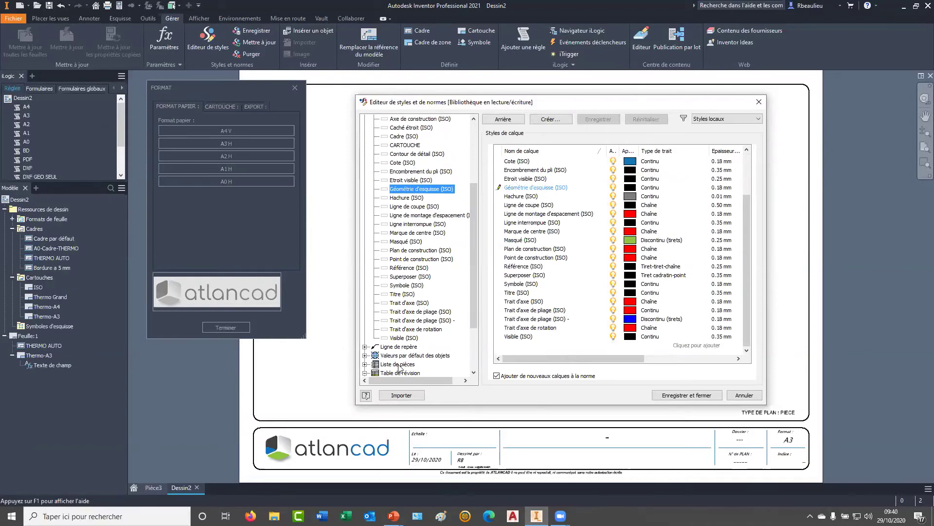
pyautogui.click(379, 364)
pyautogui.doubleClick(379, 365)
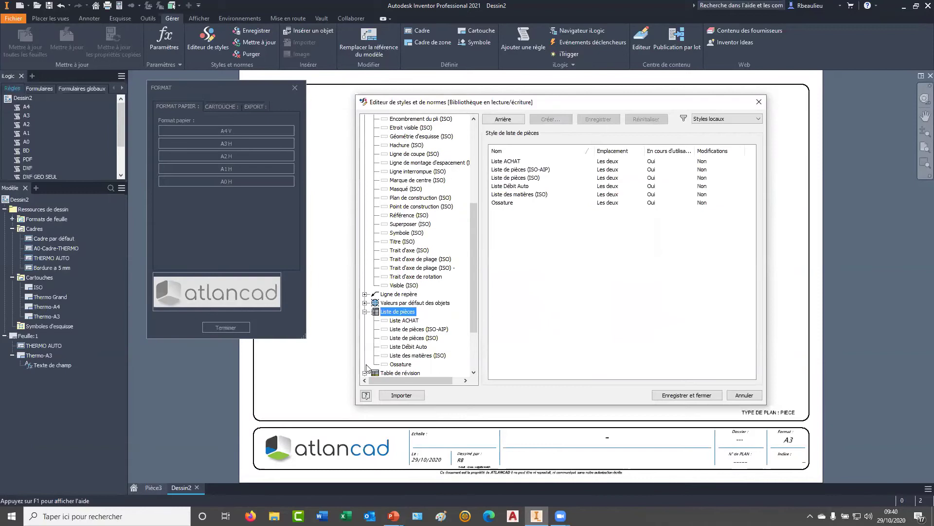
pyautogui.scroll(-2, 400, 307)
pyautogui.click(400, 312)
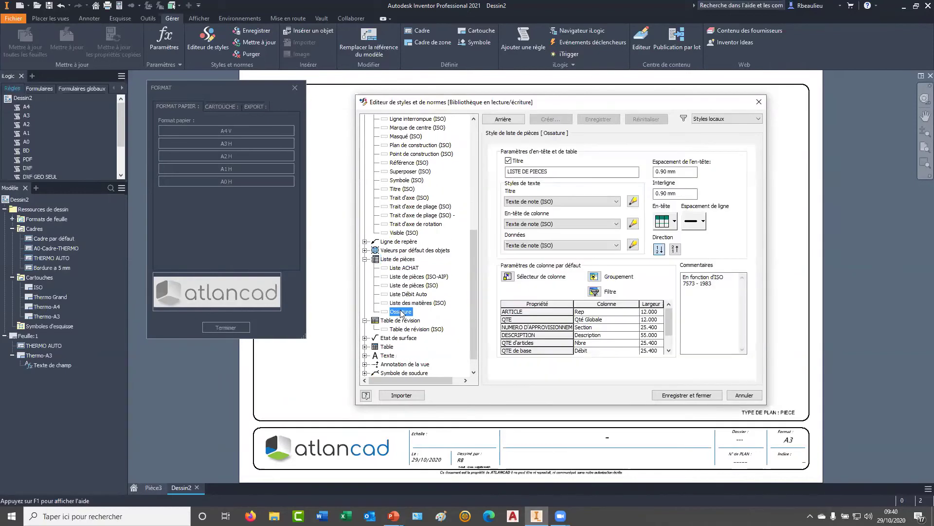
pyautogui.click(406, 270)
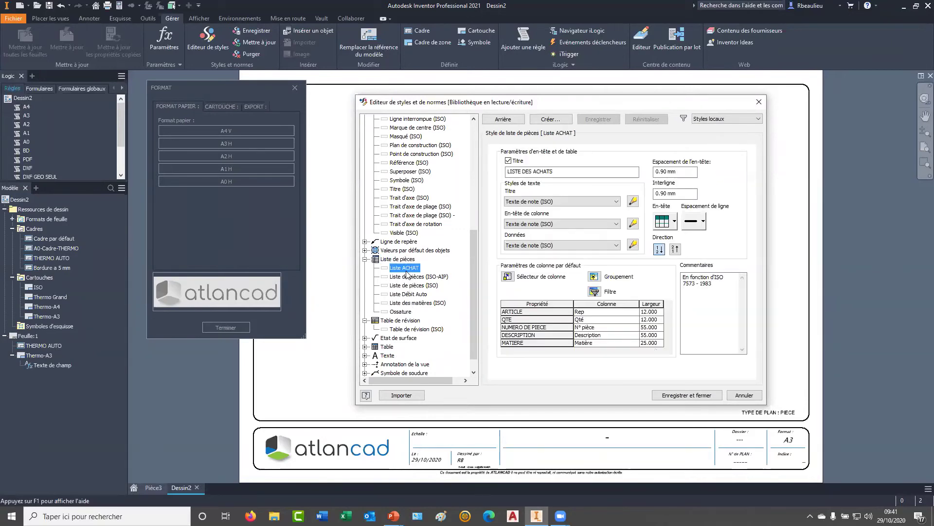
# Step: Collapse the parts list and layer styles in the style tree and expand the balloon styles (Repère)
pyautogui.click(366, 265)
pyautogui.scroll(6, 452, 246)
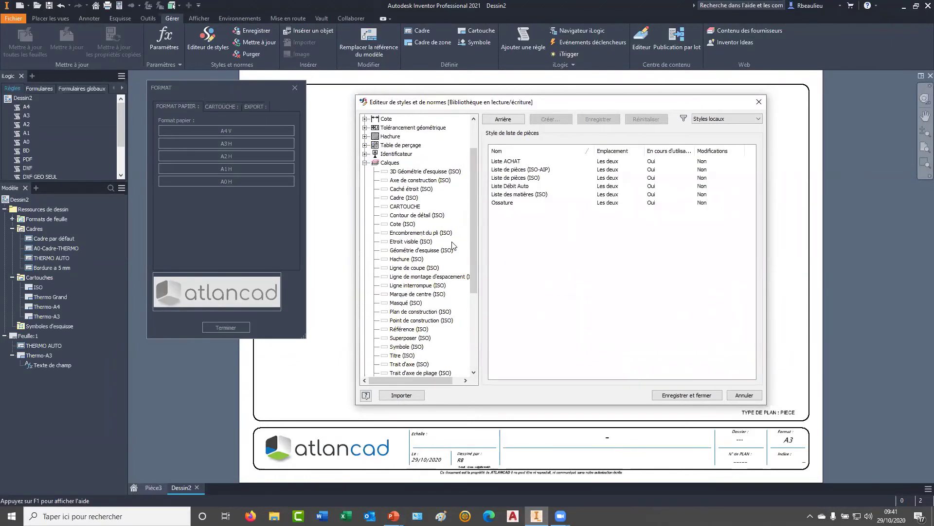
pyautogui.scroll(1, 452, 245)
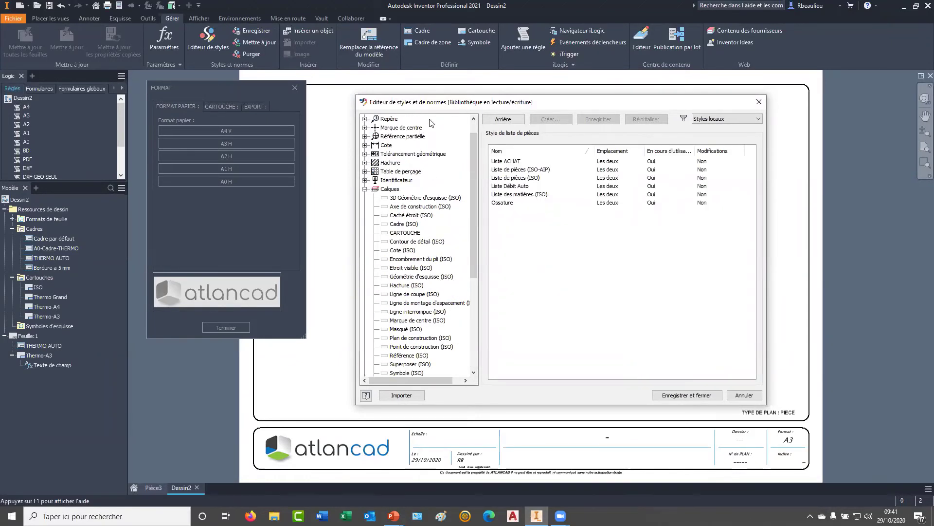
pyautogui.moveTo(495, 102); pyautogui.dragTo(503, 87)
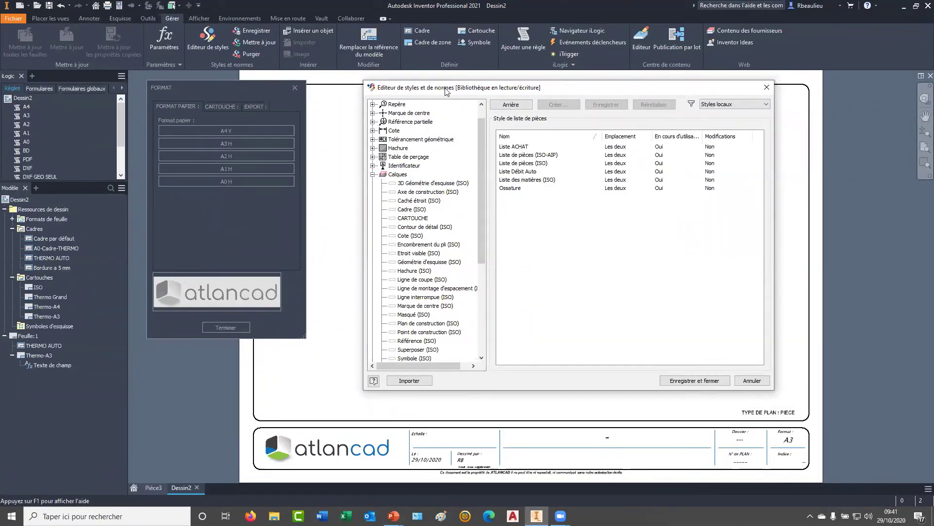
pyautogui.click(373, 175)
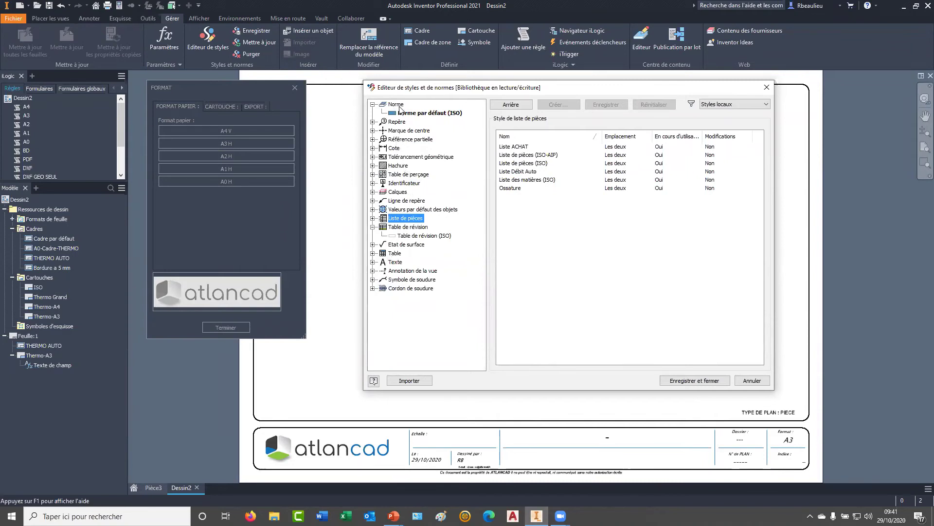
pyautogui.click(392, 149)
pyautogui.doubleClick(397, 123)
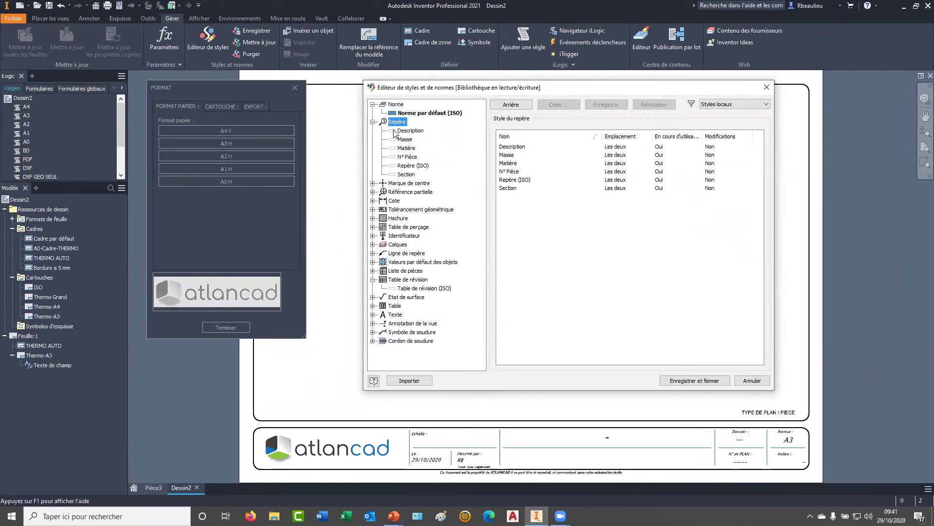
# Step: Create a new local balloon style named MATI7RE 2 based on Repère (ISO), added to the standard
pyautogui.click(404, 165)
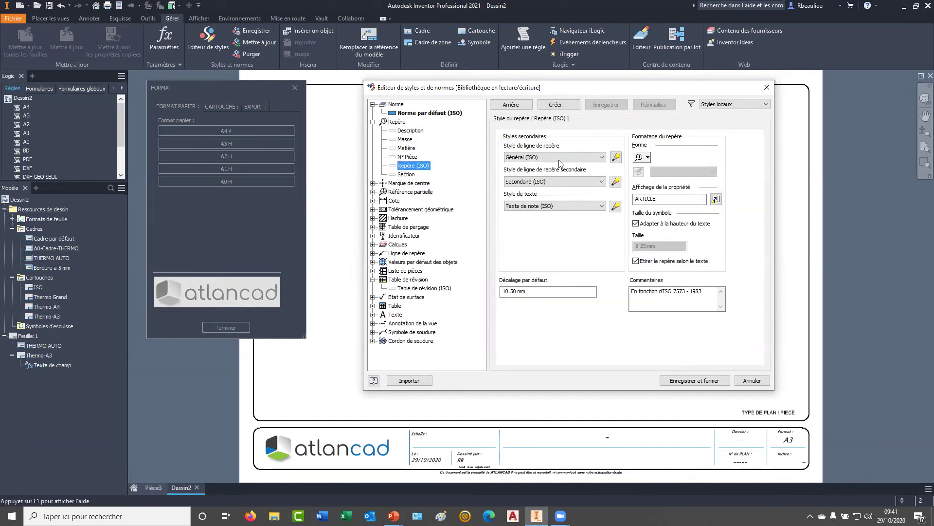
pyautogui.click(558, 104)
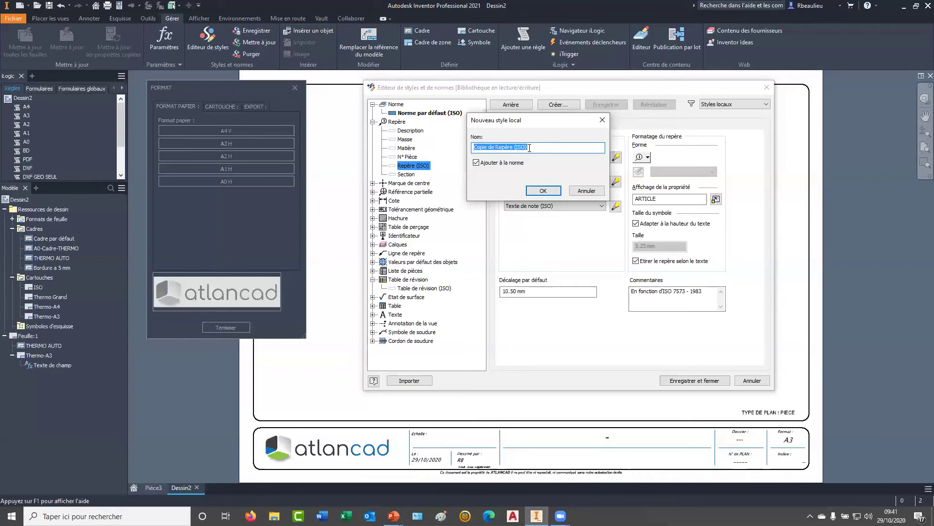
pyautogui.write('MATI7RE 2')
pyautogui.click(543, 191)
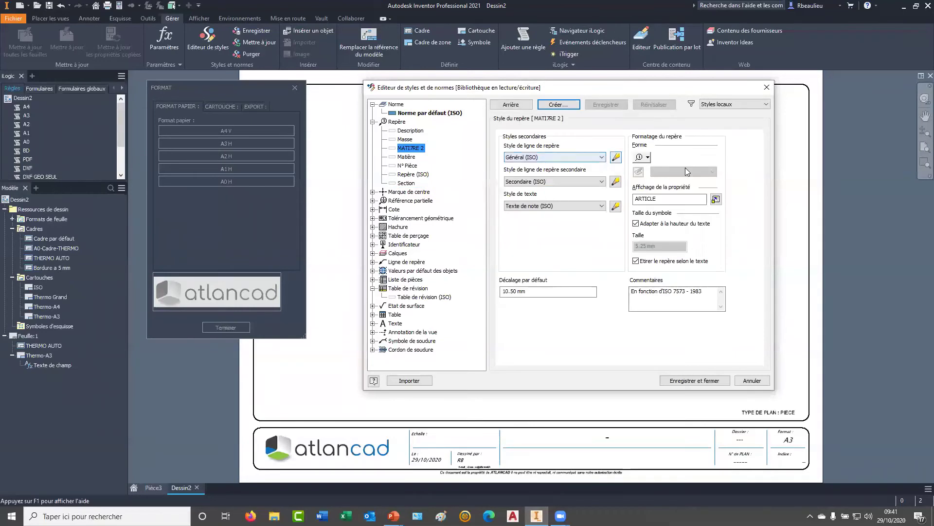
# Step: Replace the property displayed by the MATI7RE 2 balloon style with MATIERE
pyautogui.click(716, 199)
pyautogui.press('Down')
pyautogui.press('Down')
pyautogui.press('Down')
pyautogui.press('Down')
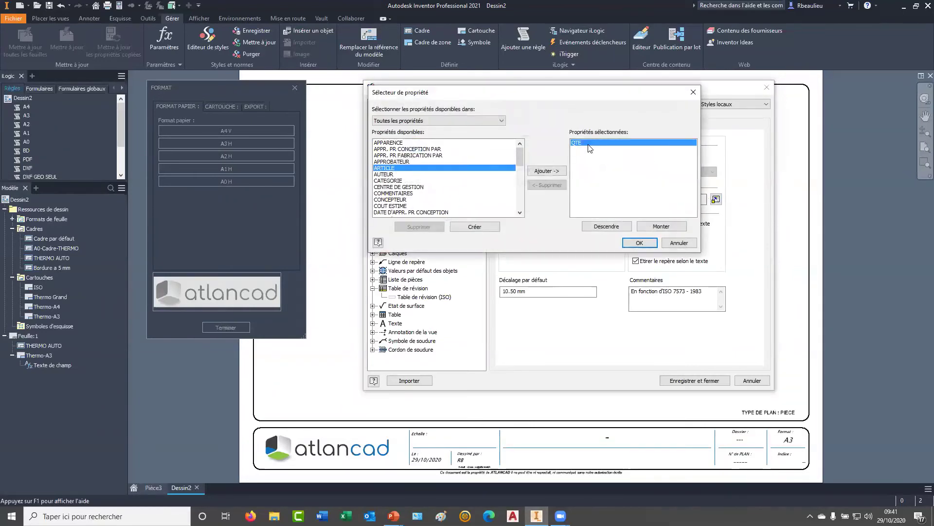
pyautogui.moveTo(520, 186); pyautogui.dragTo(516, 146)
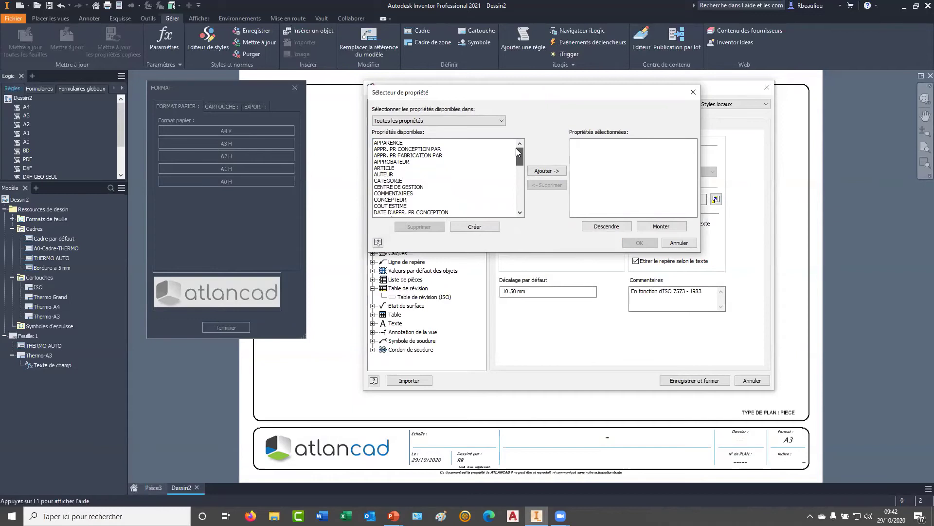
pyautogui.moveTo(517, 151); pyautogui.dragTo(519, 184)
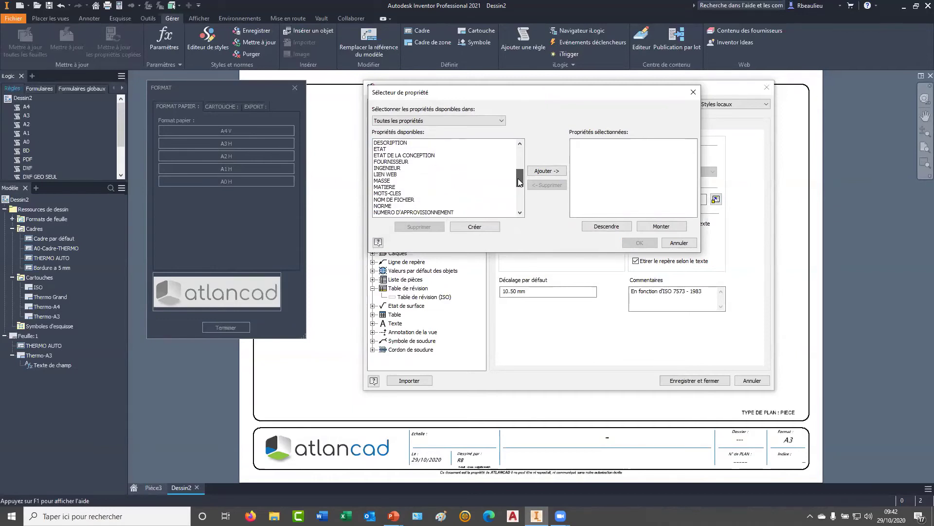
pyautogui.doubleClick(382, 188)
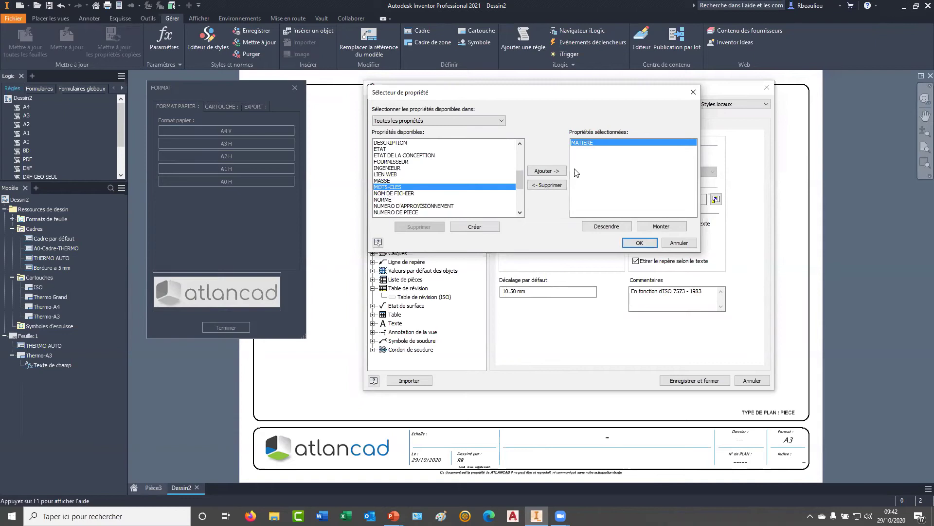
pyautogui.click(639, 243)
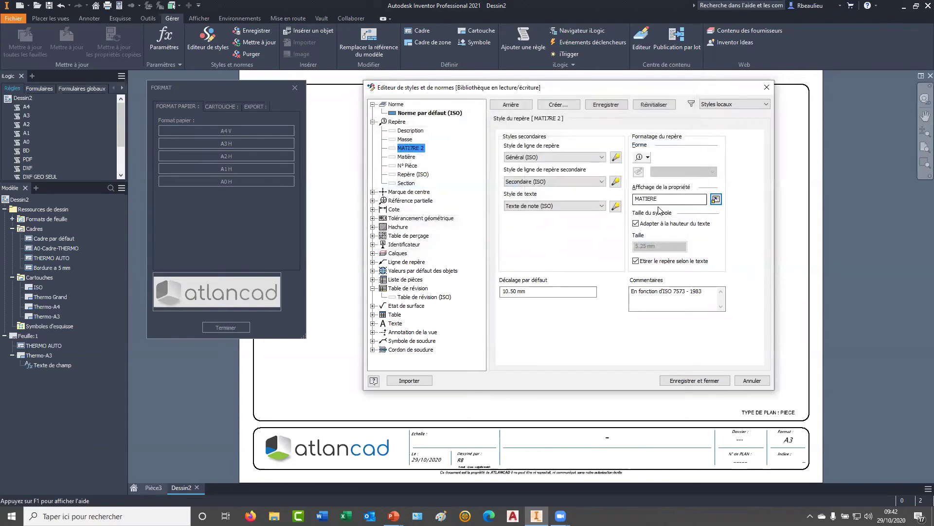
# Step: Set the MATI7RE 2 balloon shape to the leader line without an outline and save the style
pyautogui.click(648, 157)
pyautogui.click(645, 244)
pyautogui.click(603, 105)
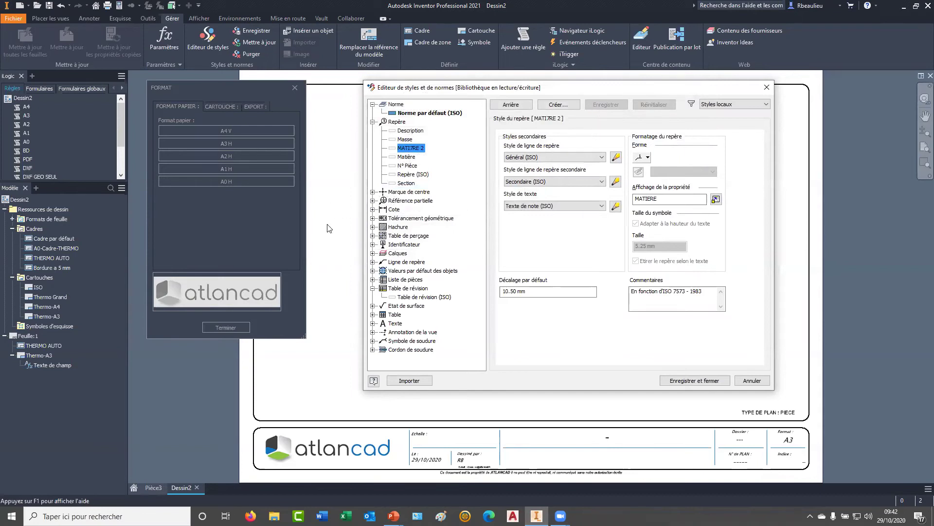
# Step: Save and close the style editor, check the local styles offered for saving to the library, and leave without saving any there
pyautogui.click(684, 381)
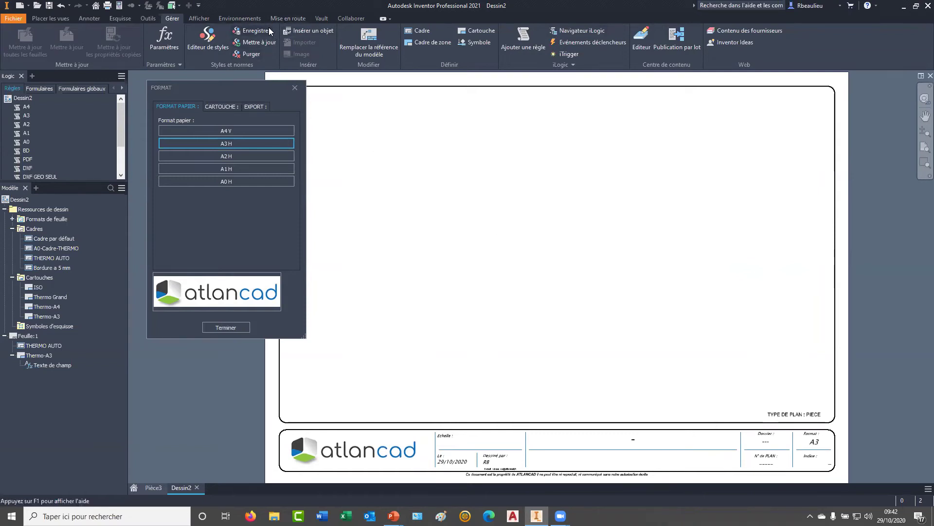
pyautogui.click(260, 43)
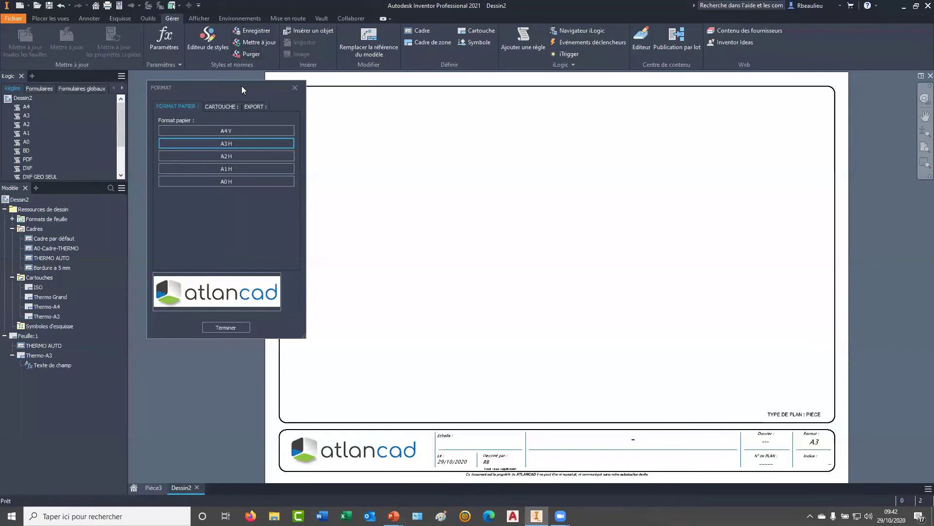
pyautogui.press('F2')
pyautogui.moveTo(460, 213); pyautogui.dragTo(473, 217)
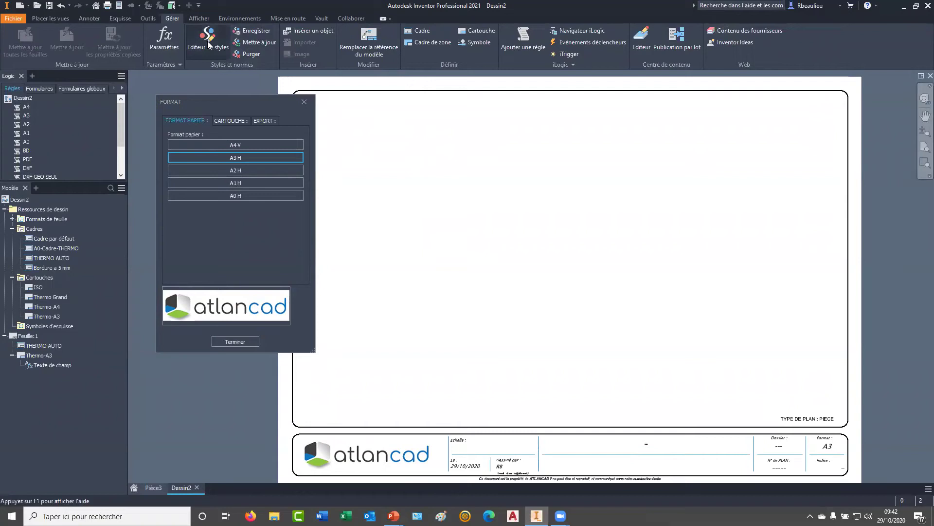
pyautogui.click(252, 30)
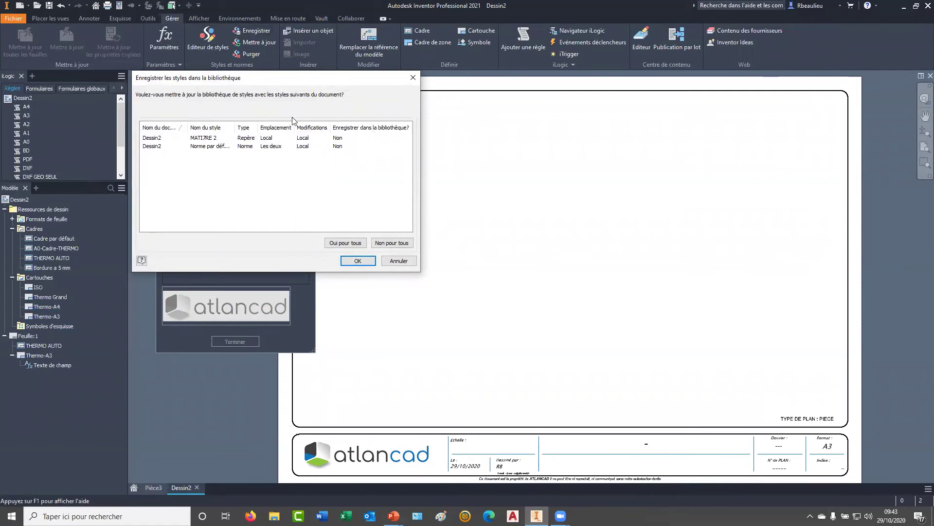
pyautogui.click(398, 261)
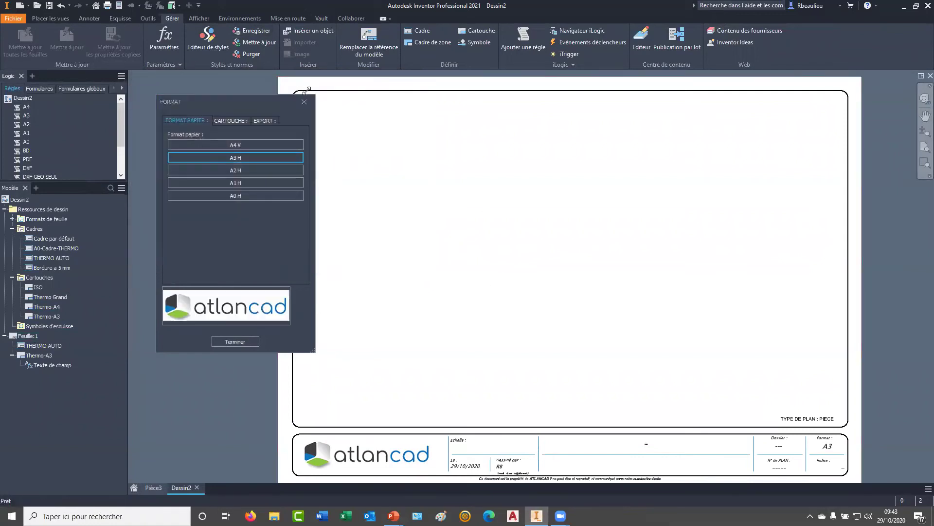
# Step: Update the Norme par défaut (ISO) standard to match the style library, accepting the loss of its local changes
pyautogui.click(258, 42)
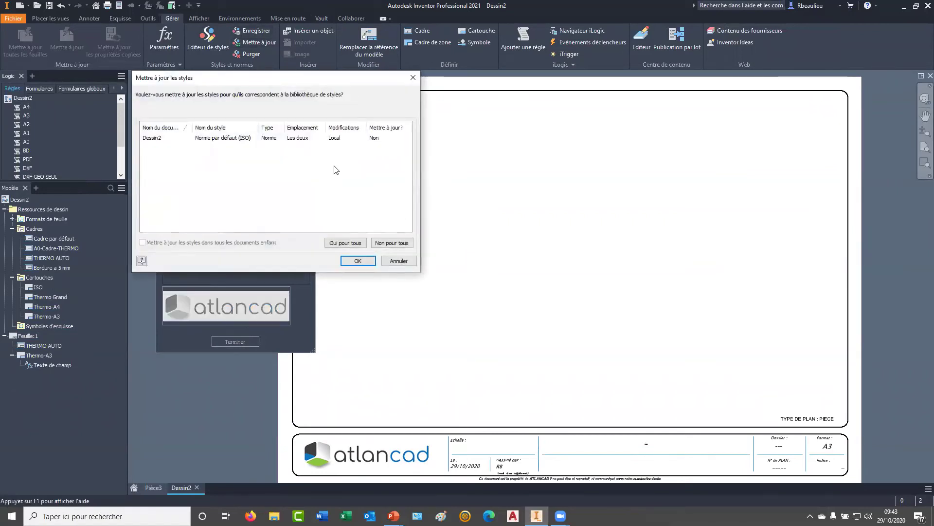
pyautogui.click(340, 243)
pyautogui.click(356, 262)
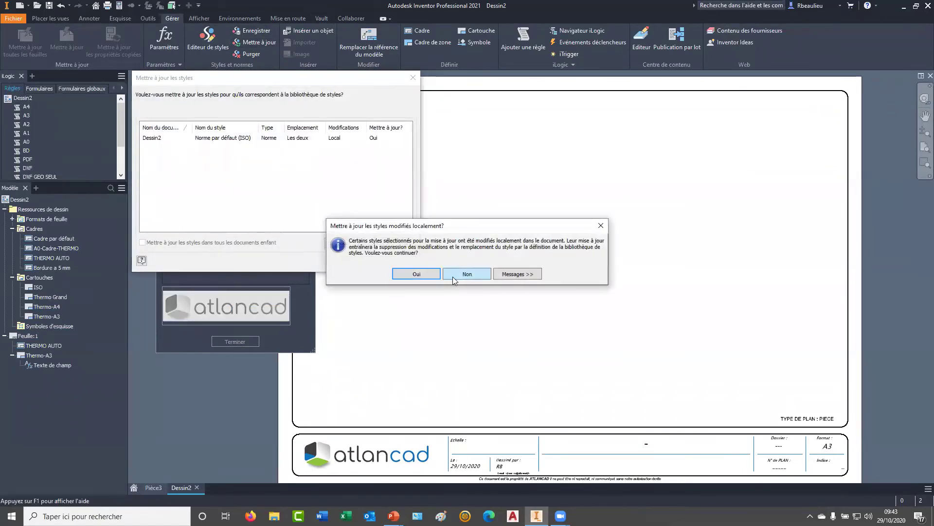
pyautogui.click(416, 274)
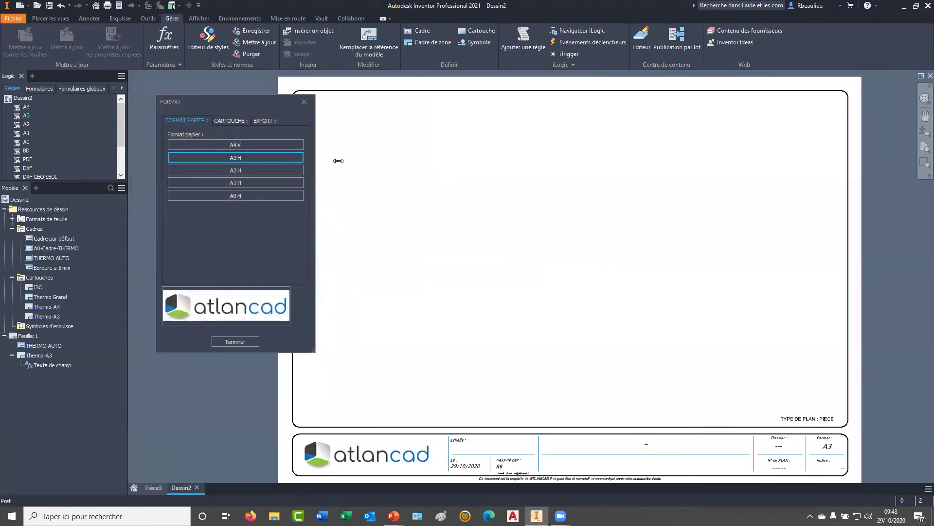
# Step: Purge the unused local balloon style MATI7RE 2 from the drawing, including secondary styles
pyautogui.click(257, 54)
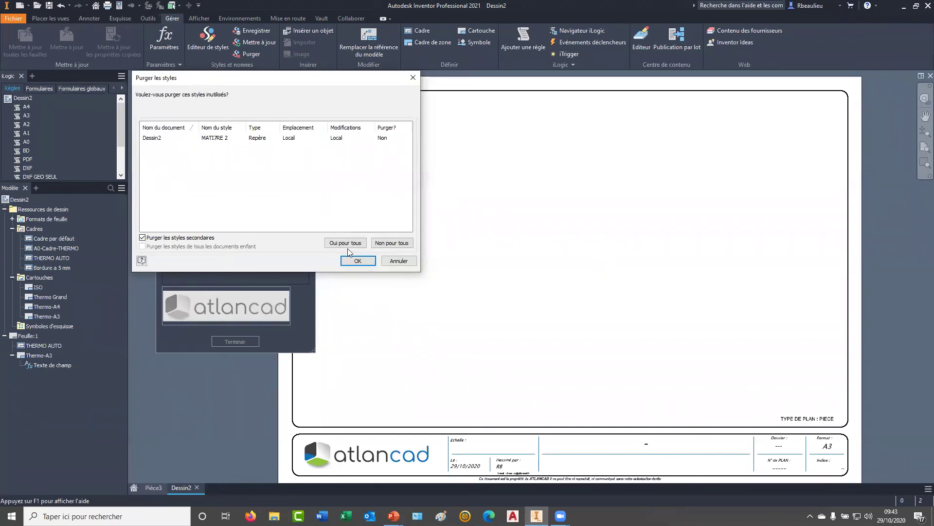
pyautogui.click(360, 262)
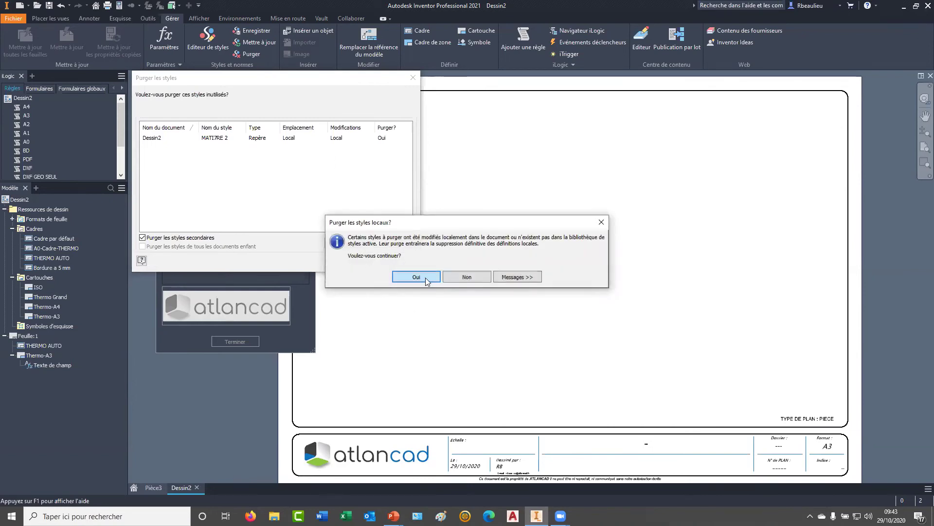
pyautogui.moveTo(486, 225); pyautogui.dragTo(576, 190)
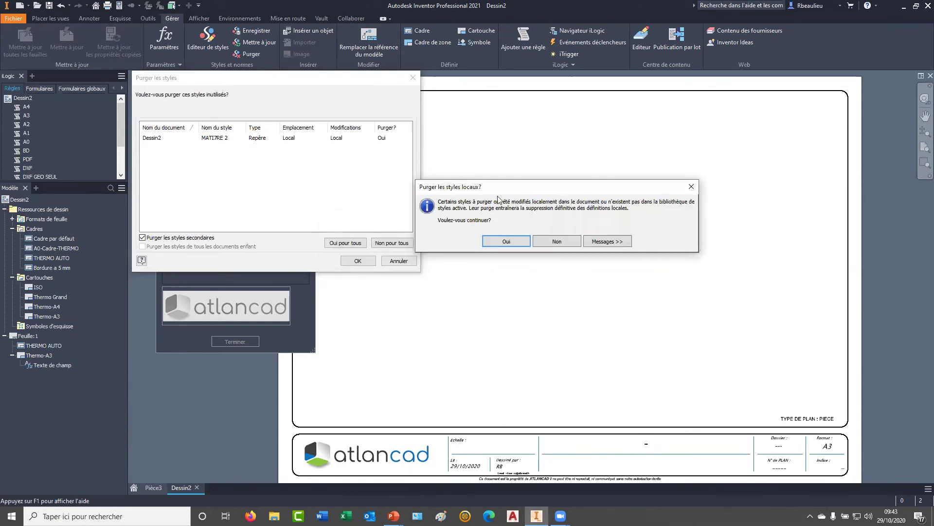
pyautogui.click(507, 242)
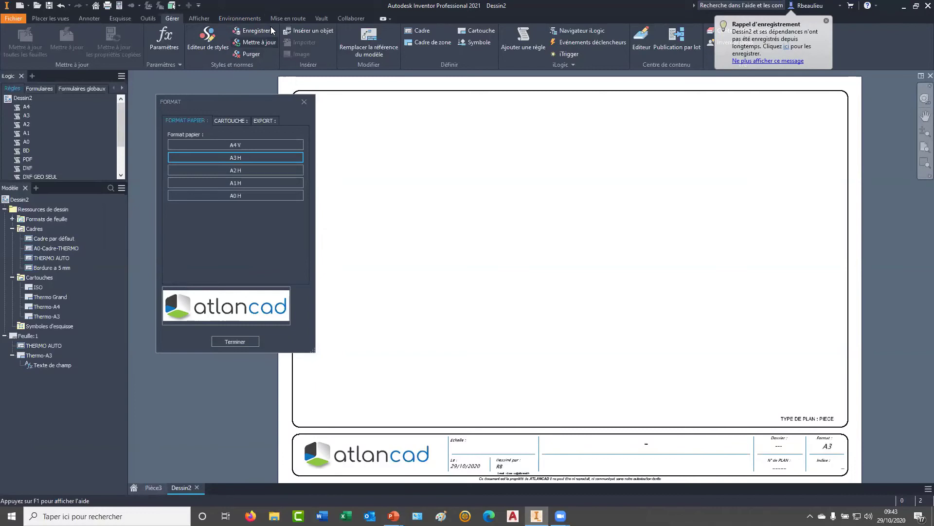
# Step: Save a copy of the drawing as a template in the Templates folder, replacing ATLANCAD2021.idw
pyautogui.click(14, 20)
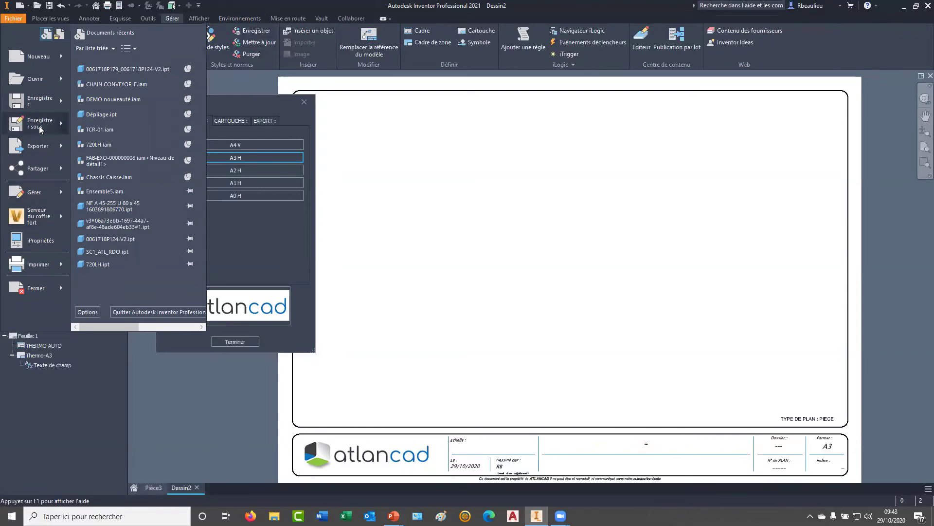
pyautogui.moveTo(39, 125)
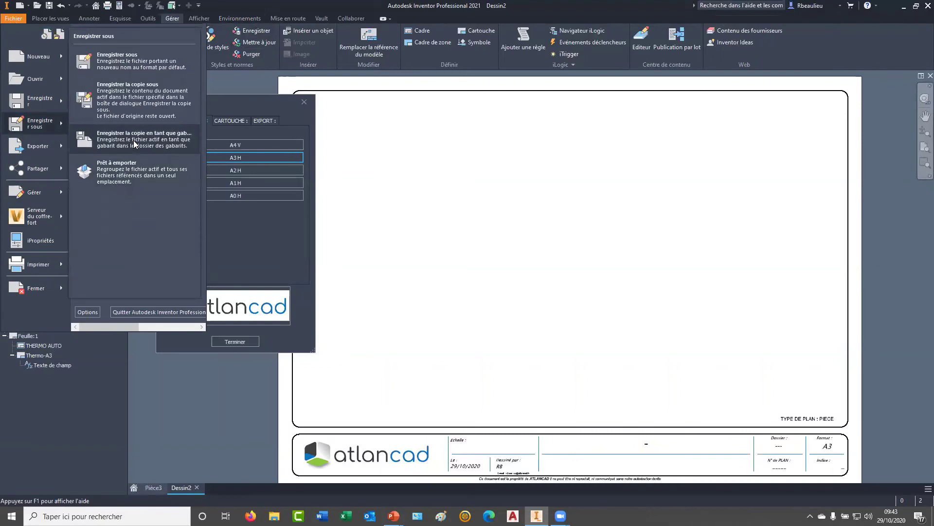
pyautogui.click(412, 196)
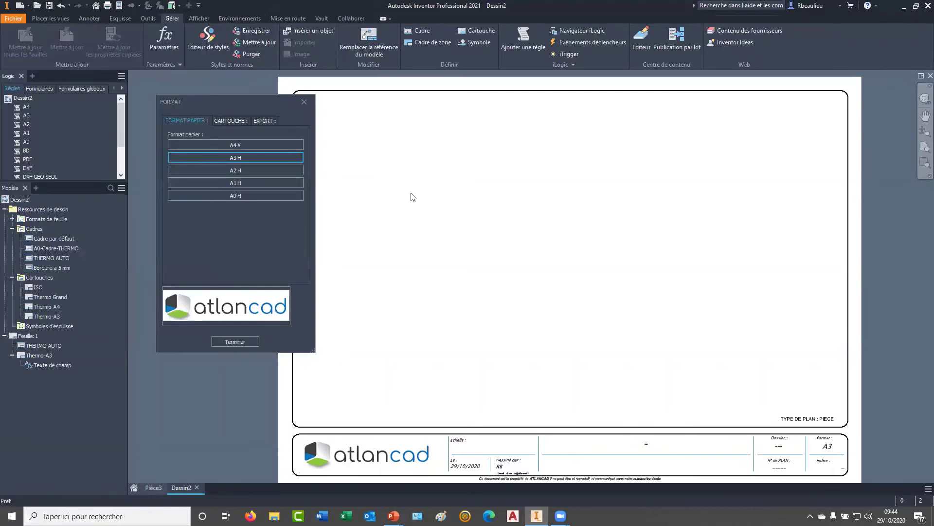
pyautogui.click(16, 23)
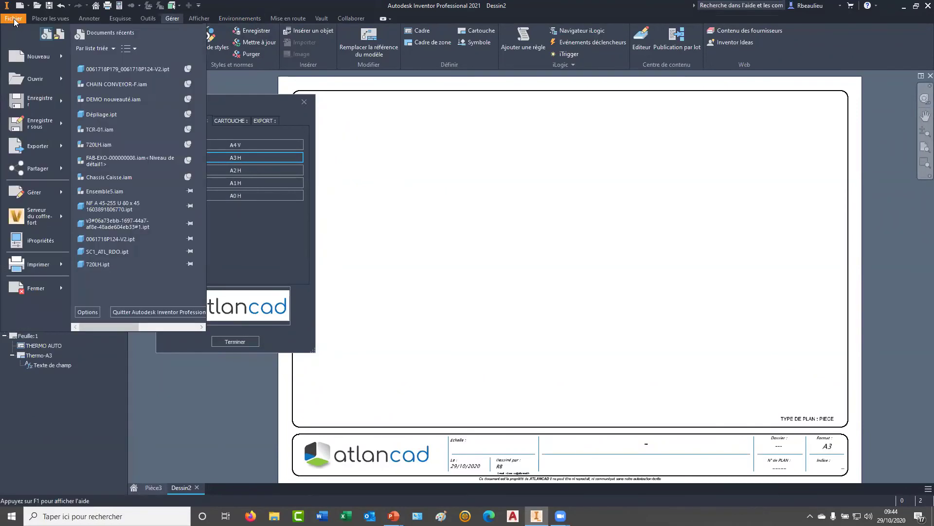
pyautogui.moveTo(37, 125)
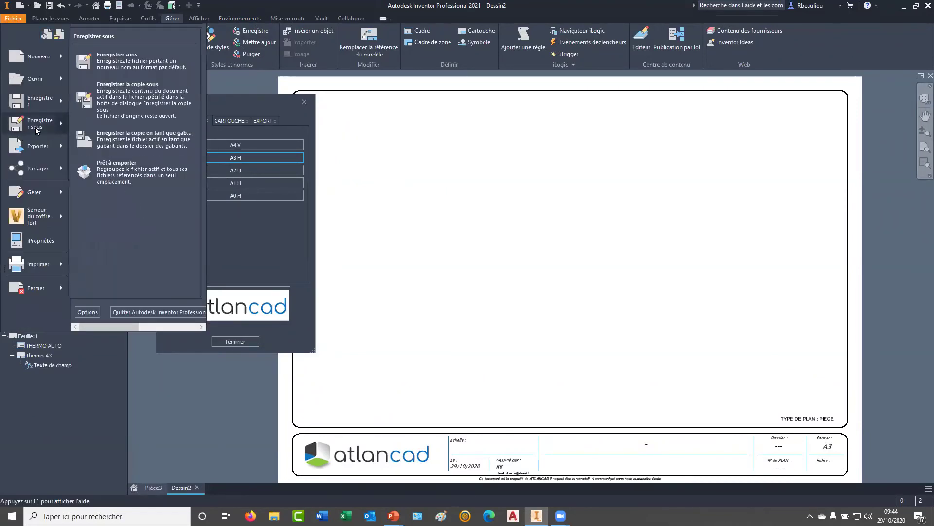
pyautogui.click(141, 139)
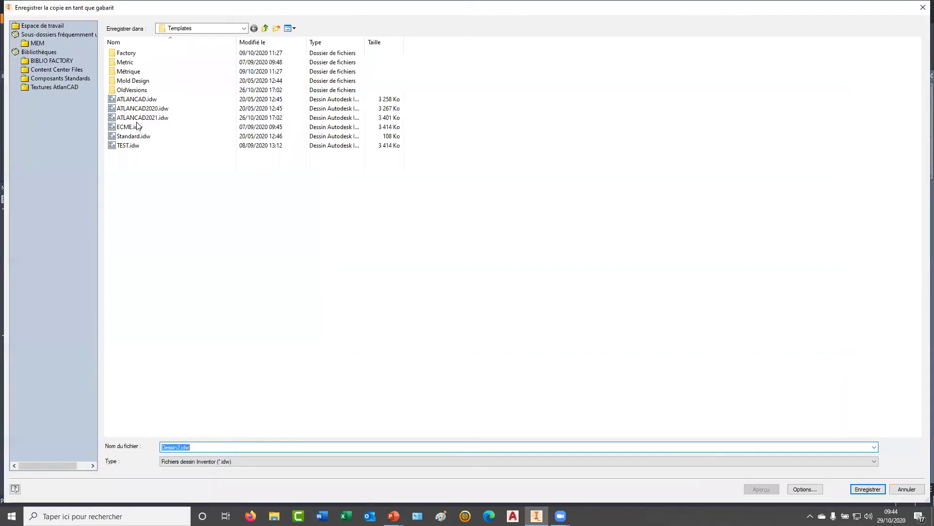
pyautogui.click(137, 123)
pyautogui.click(138, 121)
pyautogui.press('Return')
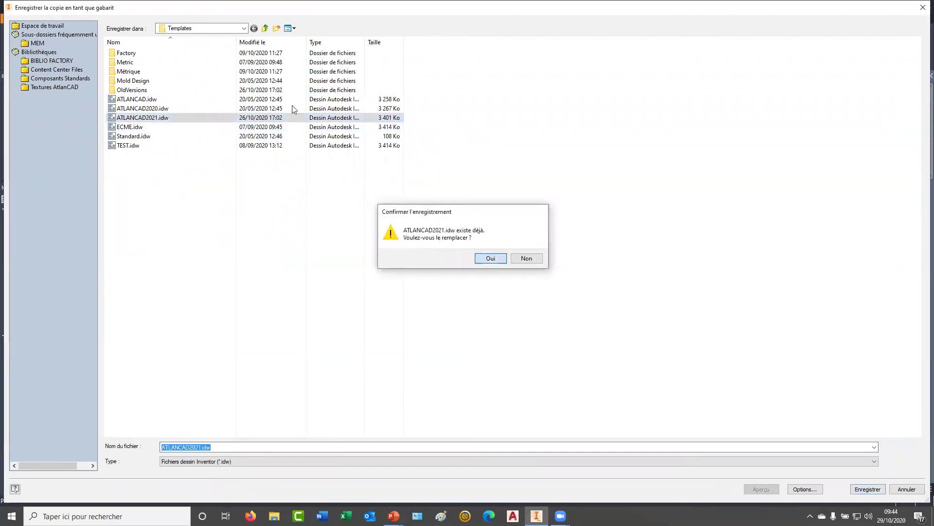
pyautogui.press('Return')
# Step: Close the Dessin2 drawing without saving it and create a new drawing from the default template
pyautogui.click(930, 75)
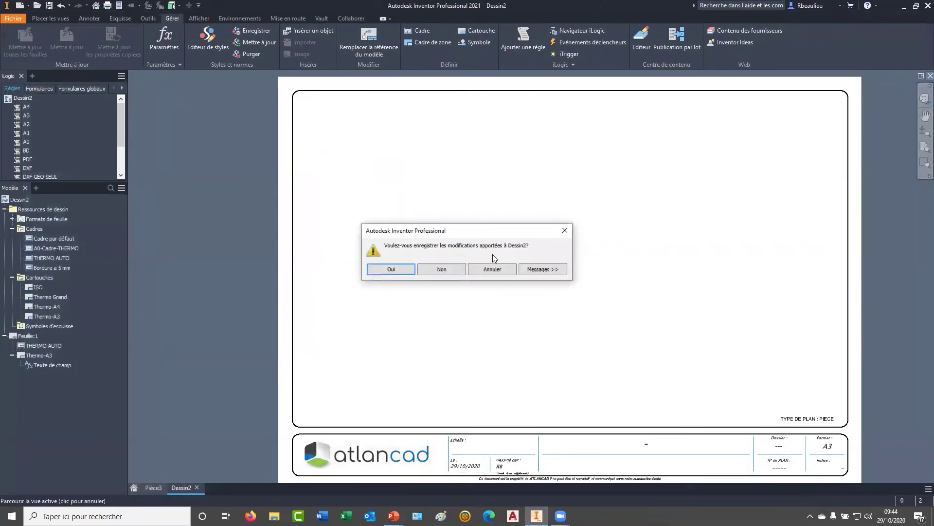
pyautogui.press('Return')
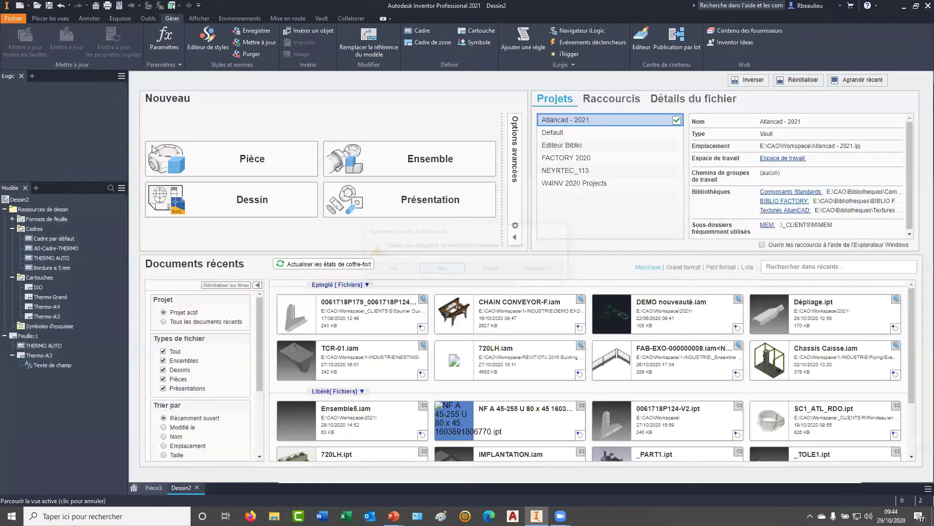
pyautogui.click(182, 194)
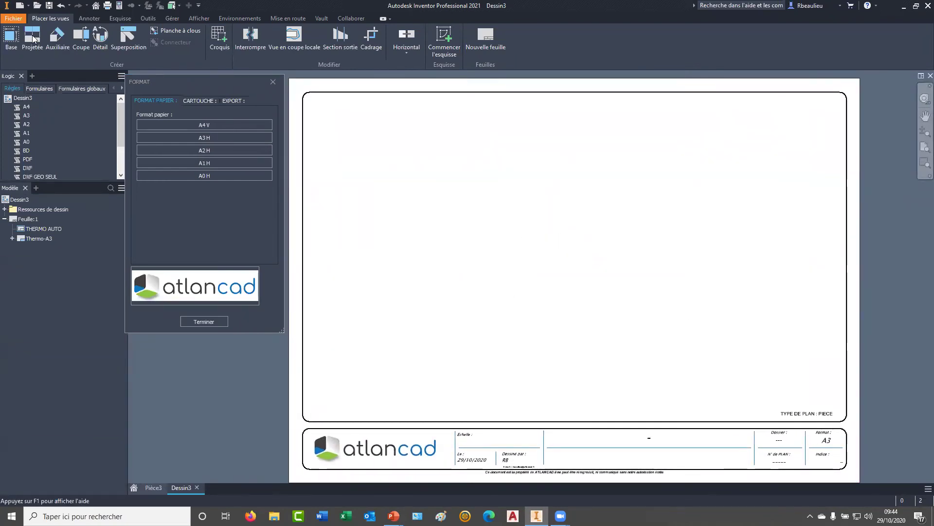
# Step: Try to create a drawing from the Standard.dwg template and dismiss the style conflict message
pyautogui.click(19, 7)
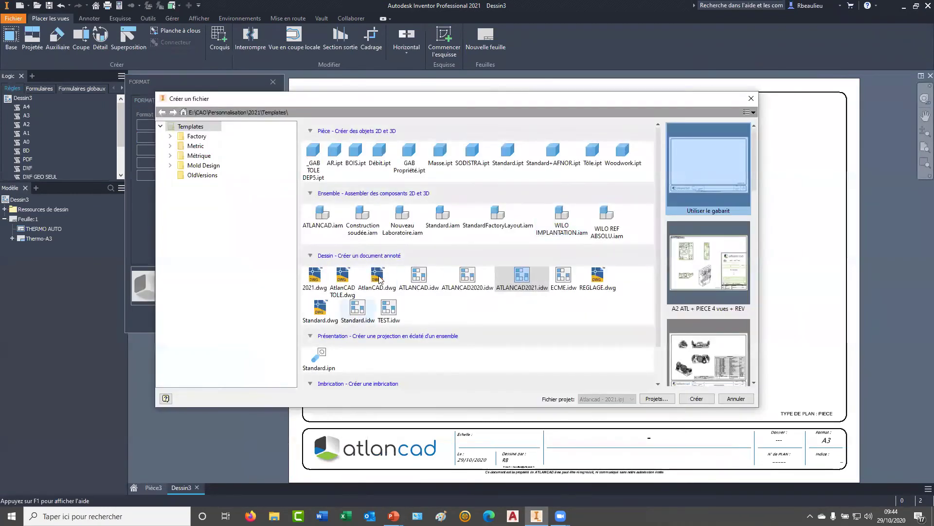
pyautogui.click(321, 321)
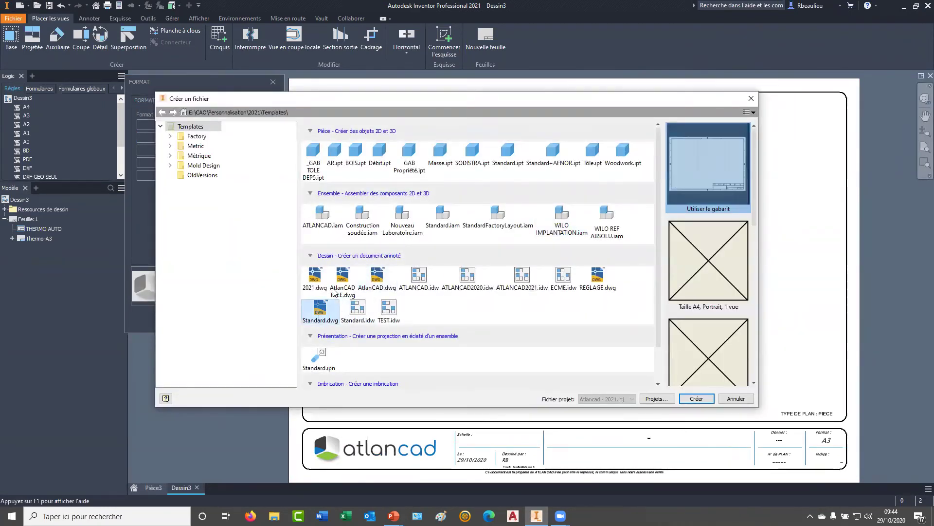
pyautogui.doubleClick(321, 313)
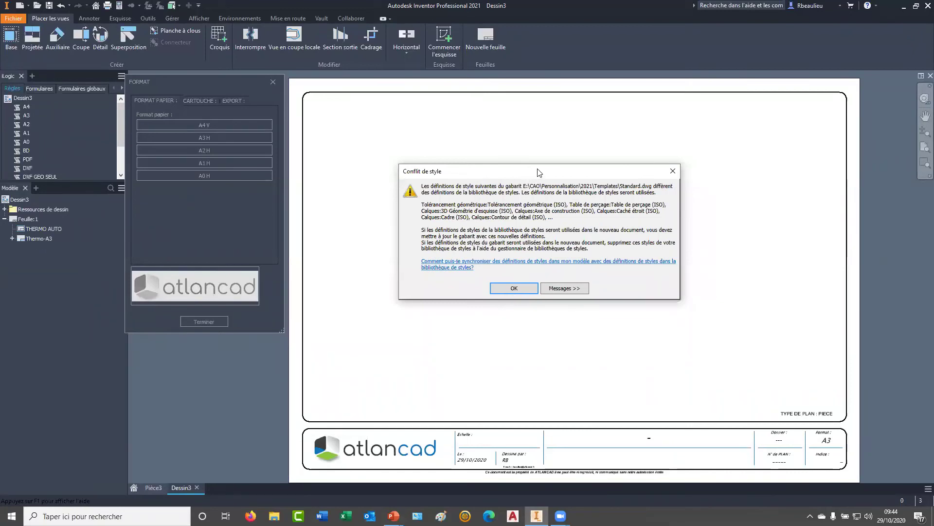
pyautogui.click(514, 288)
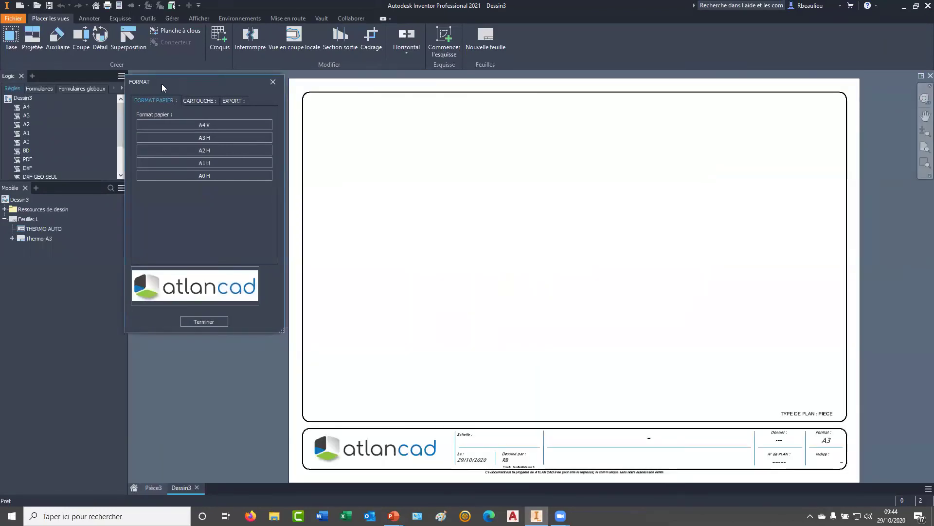
# Step: Examine the frame and the title block fields of the new drawing sheet up close, ending on the full sheet
pyautogui.moveTo(162, 84); pyautogui.dragTo(164, 86)
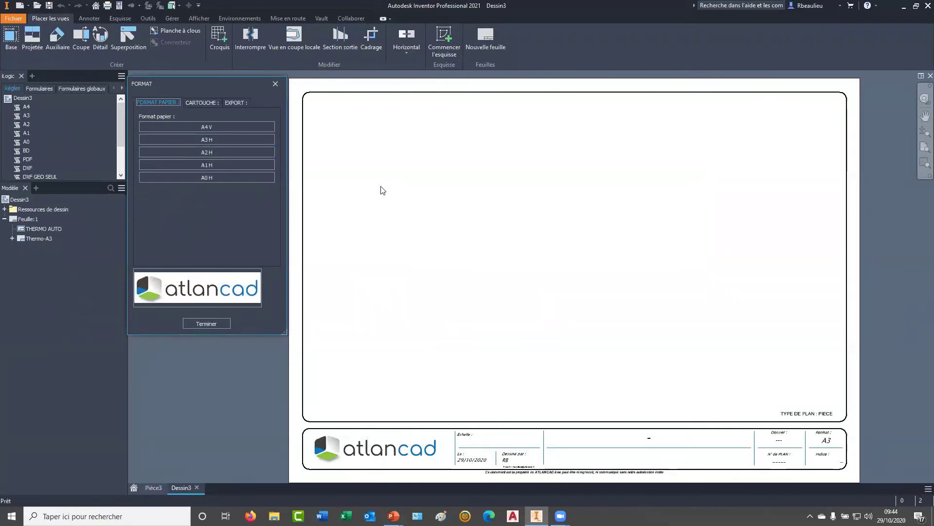
pyautogui.press('F2')
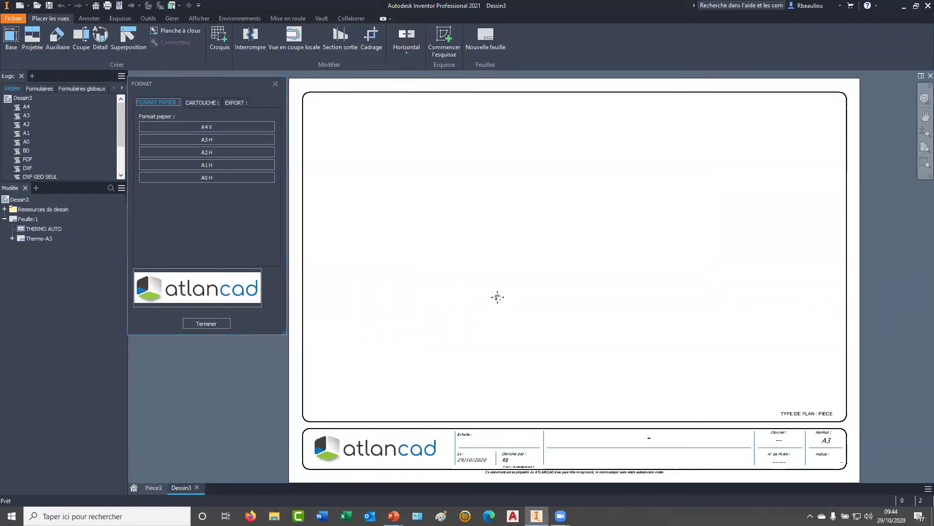
pyautogui.moveTo(479, 310); pyautogui.dragTo(504, 212)
pyautogui.scroll(3, 472, 335)
pyautogui.scroll(-2, 505, 333)
pyautogui.press('F2')
pyautogui.moveTo(520, 251)
pyautogui.mouseDown()
pyautogui.moveTo(555, 295)
pyautogui.moveTo(518, 297)
pyautogui.mouseUp()
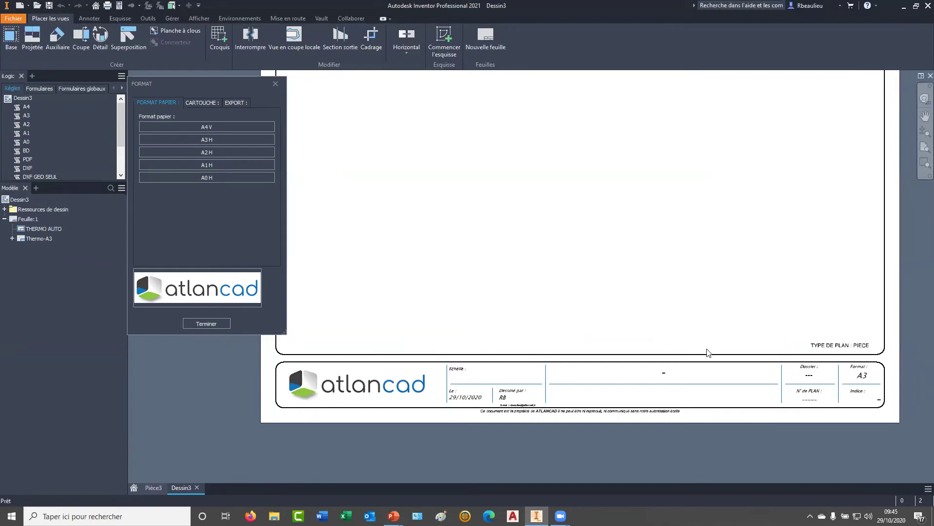
pyautogui.scroll(5, 730, 385)
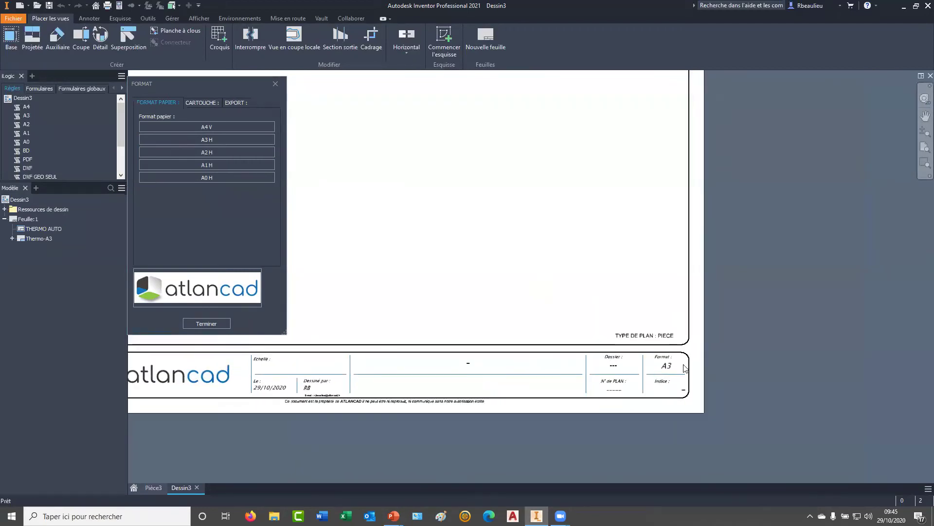
pyautogui.scroll(-5, 621, 372)
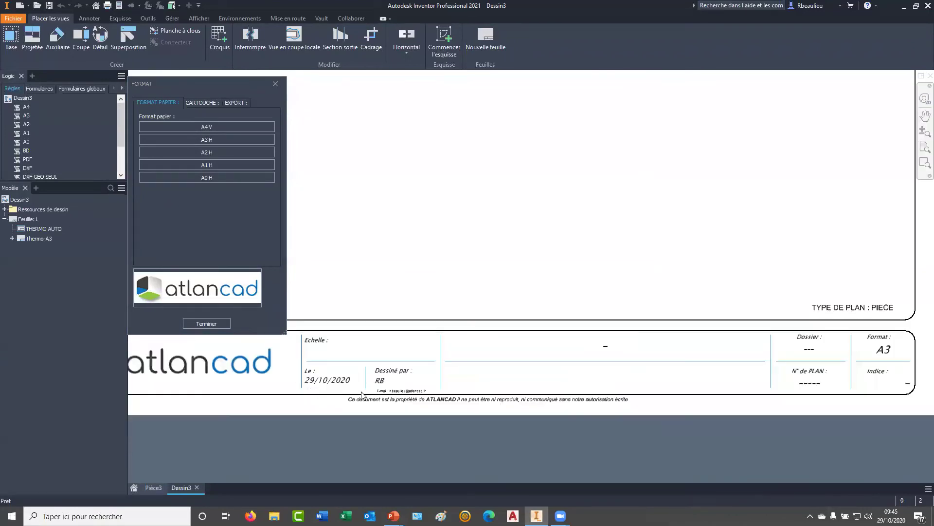
pyautogui.moveTo(425, 305); pyautogui.dragTo(538, 335, button='middle')
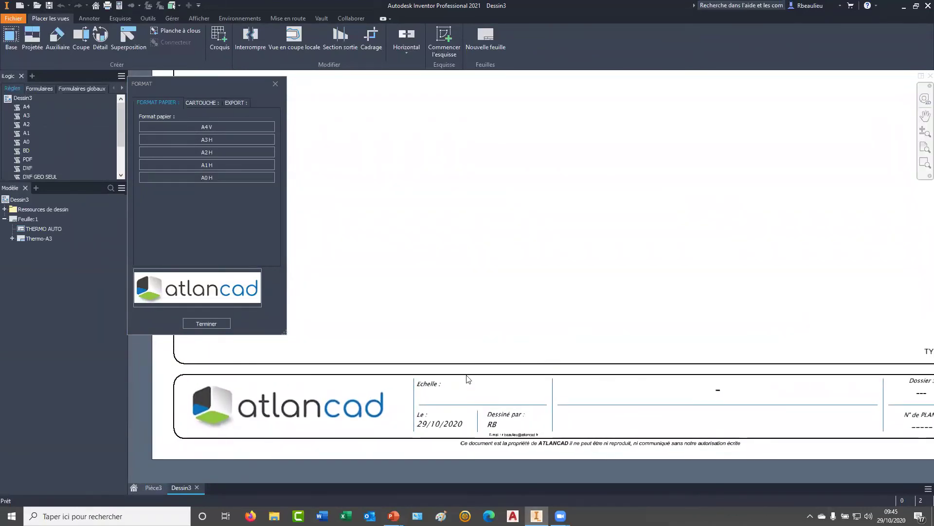
pyautogui.scroll(2, 465, 378)
pyautogui.press('Home')
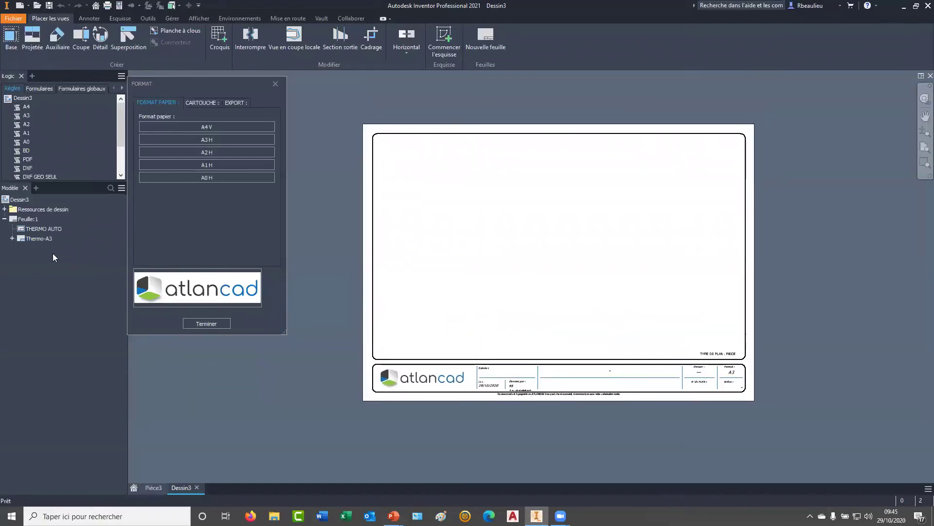
# Step: Expand the Thermo-A3 title block in the model tree and check the commands available for its field text
pyautogui.click(13, 238)
pyautogui.rightClick(37, 249)
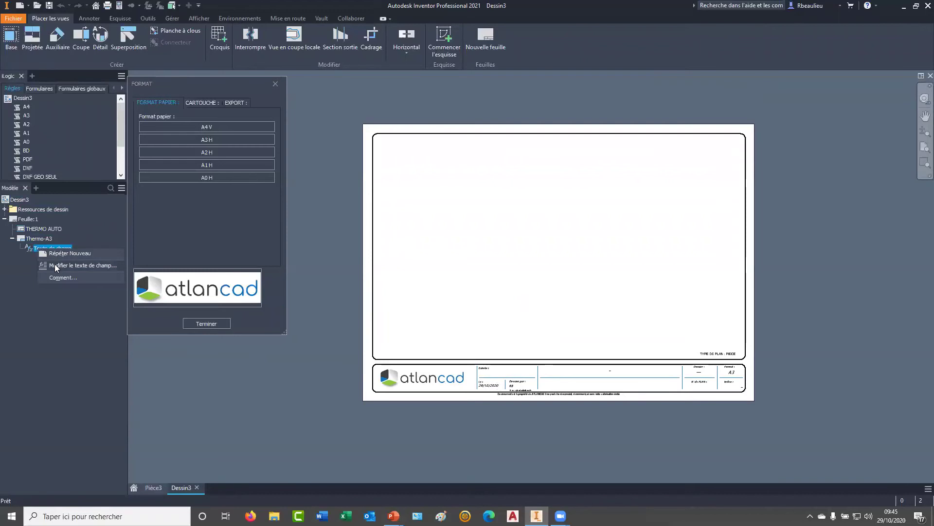
pyautogui.click(54, 299)
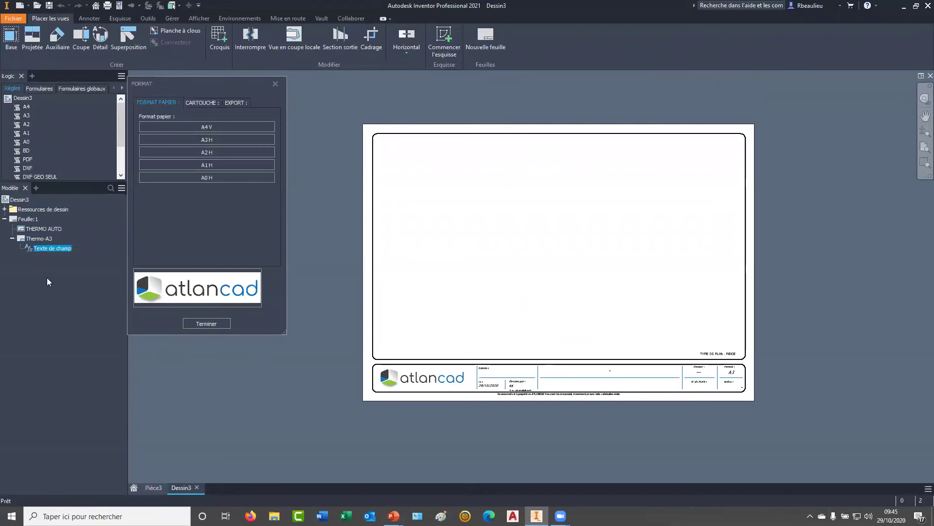
# Step: Set the Description to "fDSEZFS" in the iProperties of the Dessin3 drawing and close the dialog
pyautogui.rightClick(8, 202)
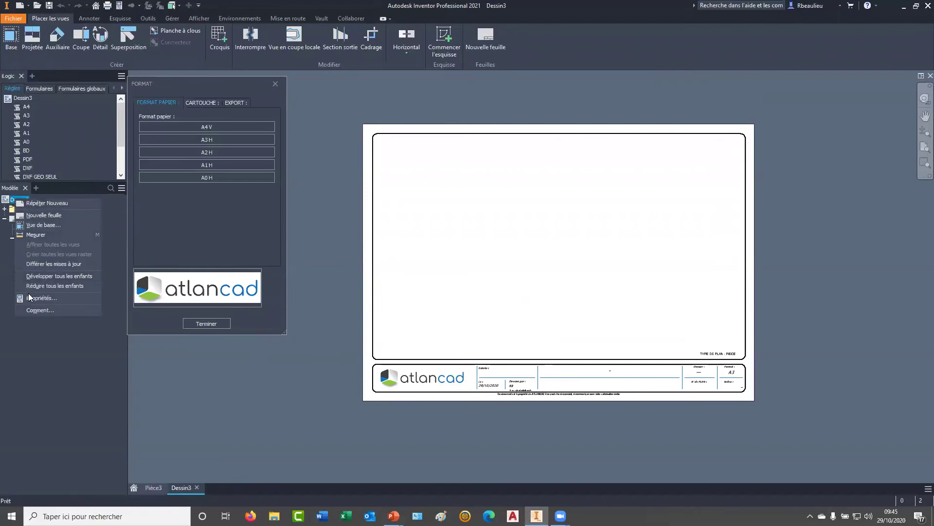
pyautogui.click(34, 298)
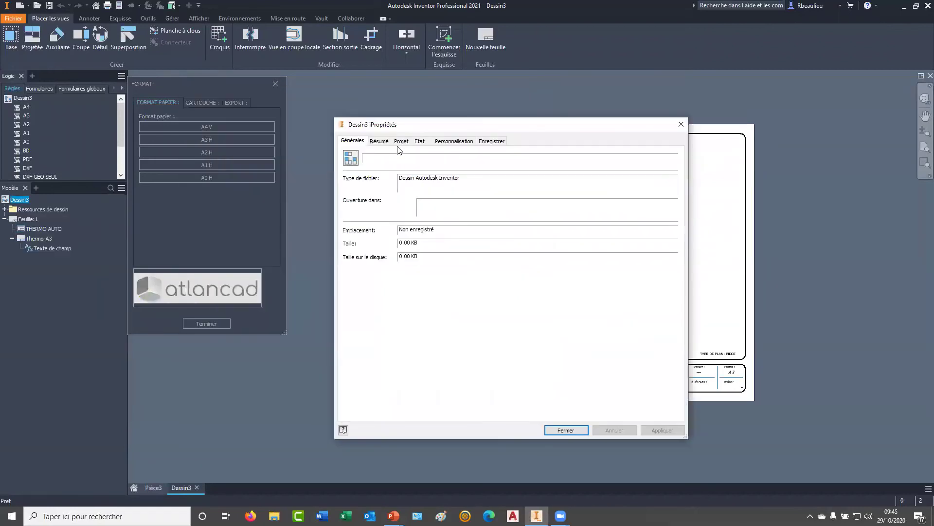
pyautogui.click(400, 142)
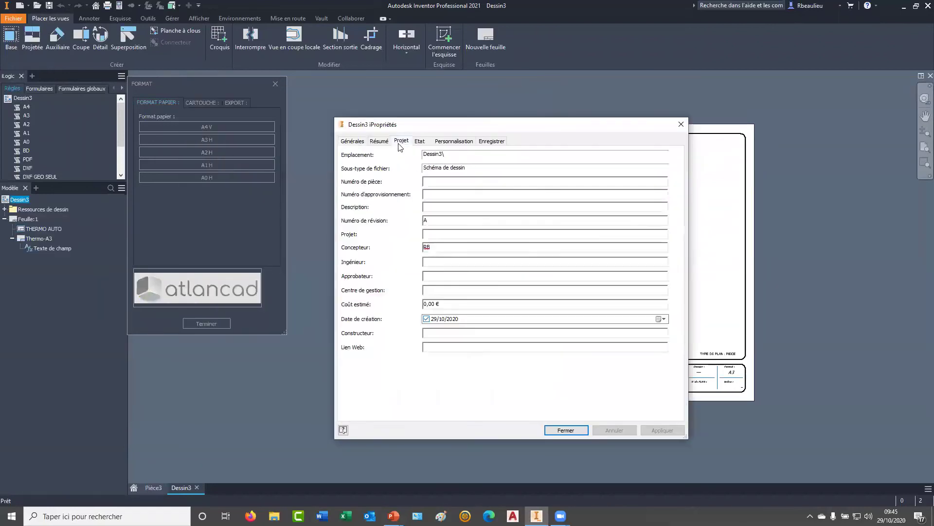
pyautogui.click(441, 207)
pyautogui.write('fDSEZFS')
pyautogui.click(577, 430)
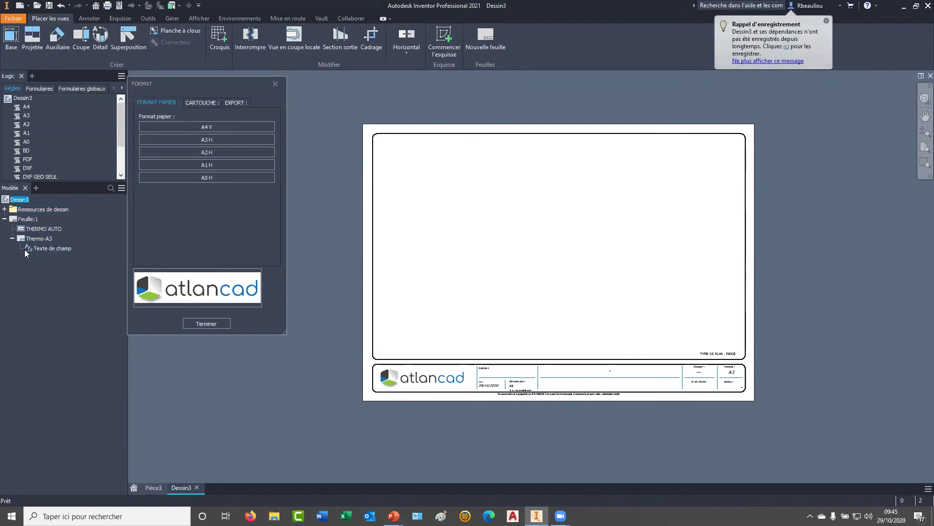
# Step: Fill in the title block form with AFFAIRE 002, INDICE A, N° DOSSIER 58588 and N° PLAN 757577
pyautogui.click(202, 103)
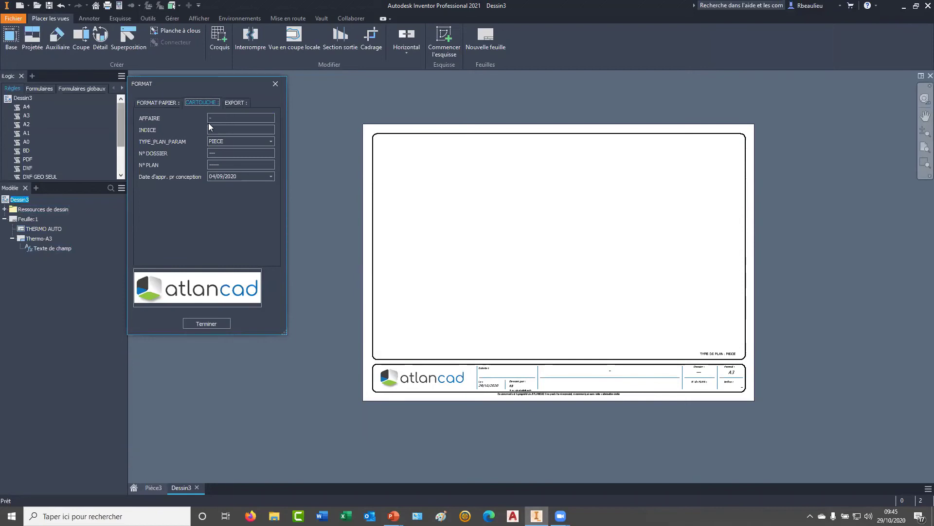
pyautogui.moveTo(470, 236); pyautogui.dragTo(448, 221, button='middle')
pyautogui.scroll(4, 467, 228)
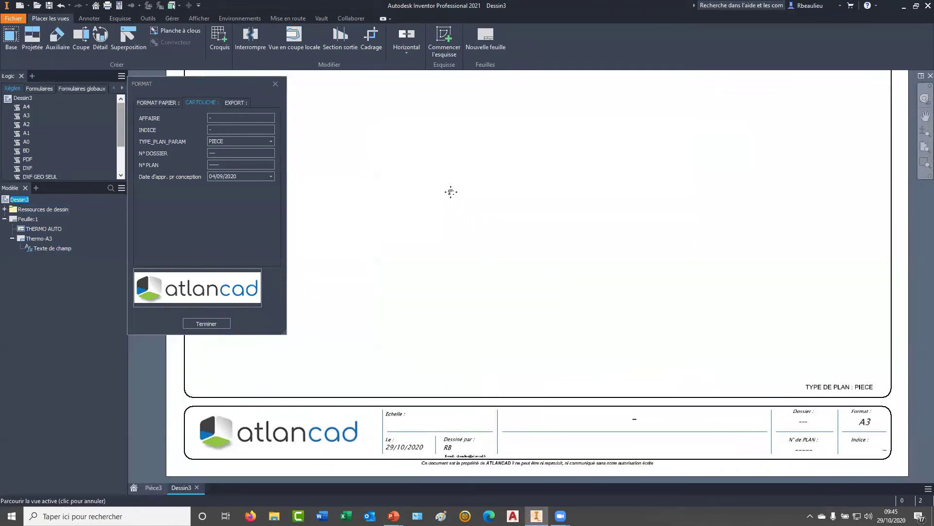
pyautogui.click(215, 117)
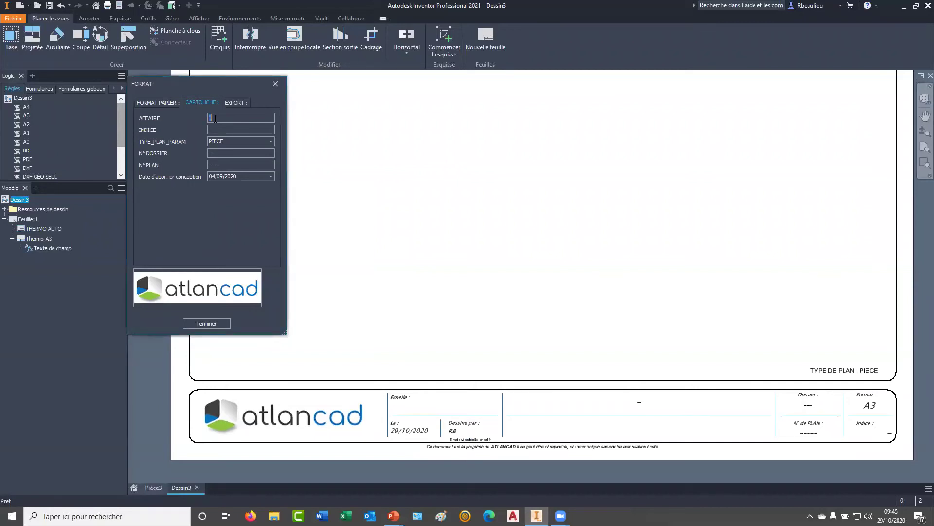
pyautogui.write('002')
pyautogui.click(219, 129)
pyautogui.hotkey('shift', 'Tab')
pyautogui.press('BackSpace')
pyautogui.click(230, 152)
pyautogui.write('58588')
pyautogui.click(224, 164)
pyautogui.write('757577')
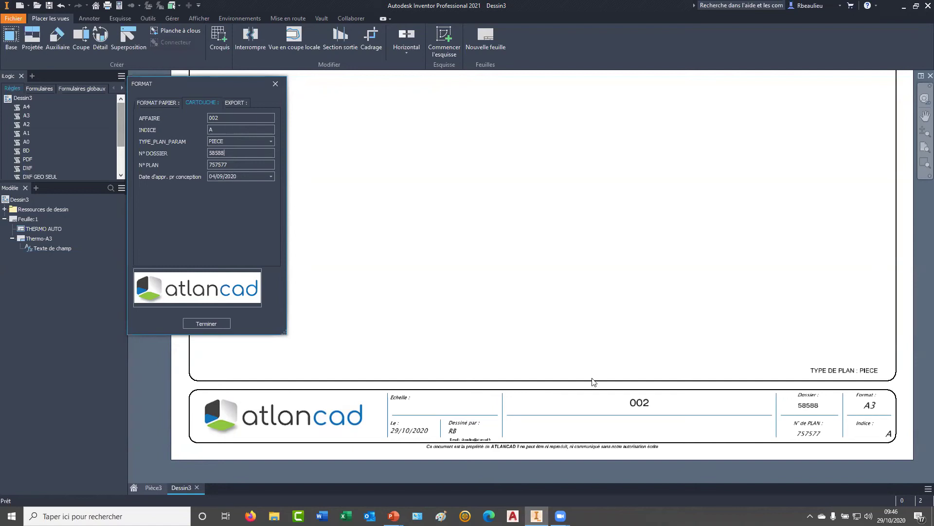
# Step: Switch the TYPE_PLAN_PARAM value of the title block to ASSEMBLAGE and finally to MONTAGE
pyautogui.click(245, 140)
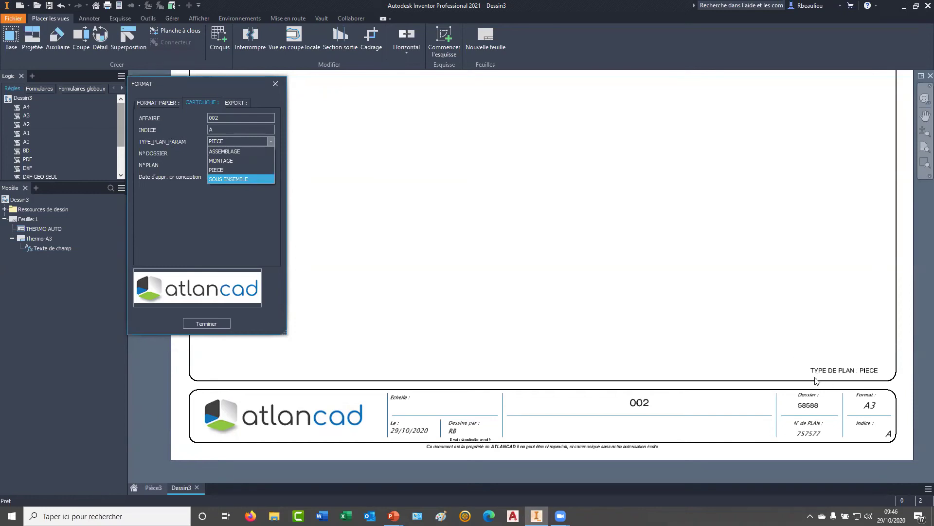
pyautogui.click(216, 151)
pyautogui.click(224, 140)
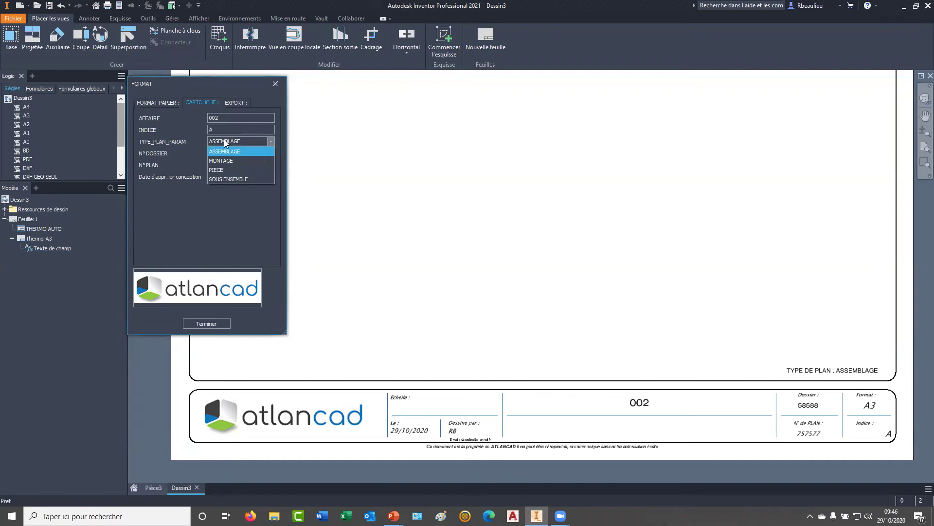
pyautogui.click(223, 162)
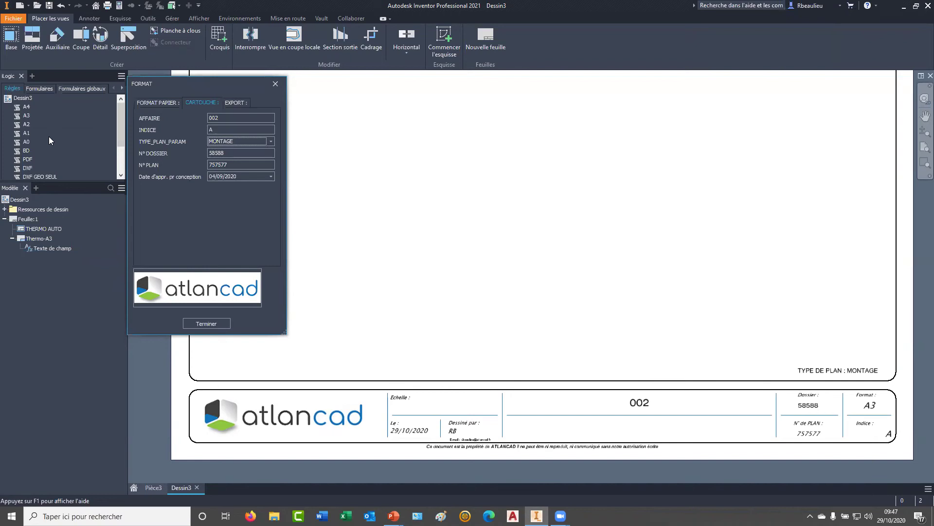
# Step: Examine the sheet formats stored in the drawing resources of Dessin3, with the full sheet in view
pyautogui.moveTo(580, 323); pyautogui.dragTo(573, 336, button='middle')
pyautogui.scroll(-5, 573, 336)
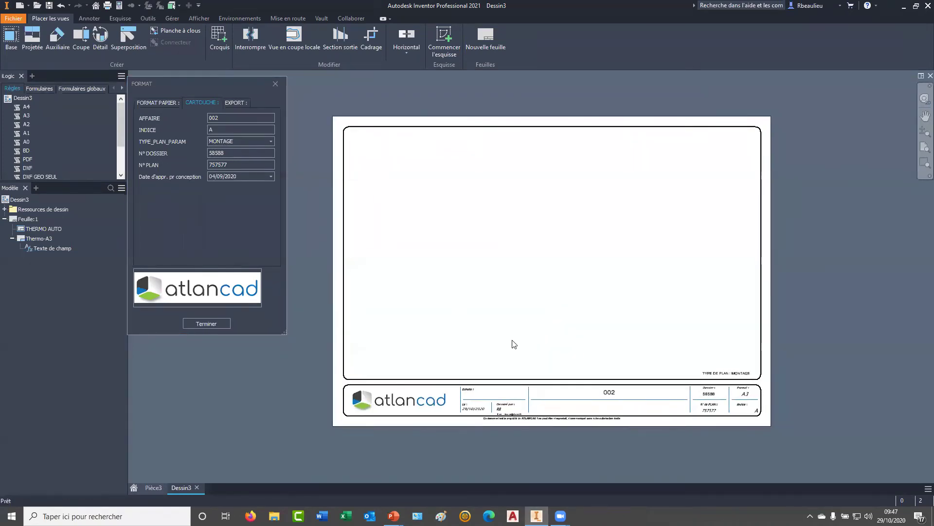
pyautogui.click(5, 209)
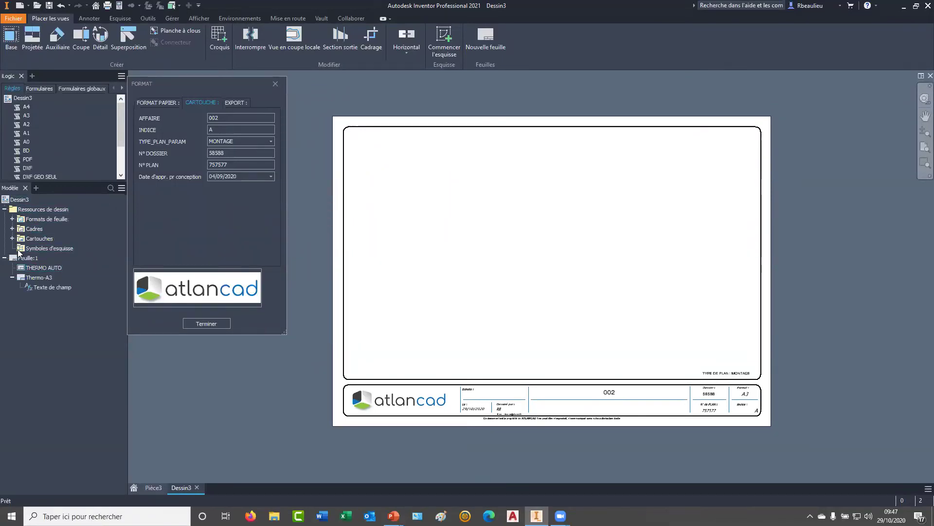
pyautogui.click(36, 220)
pyautogui.click(12, 219)
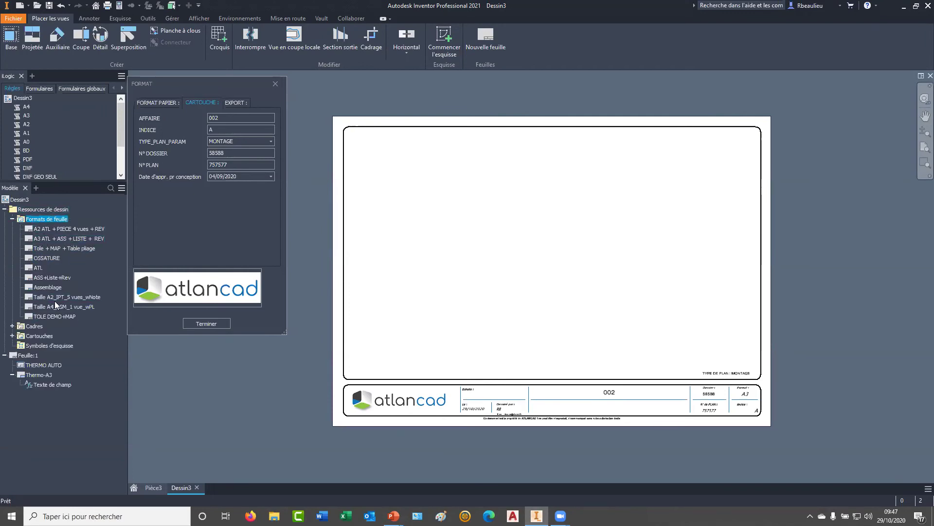
pyautogui.click(12, 219)
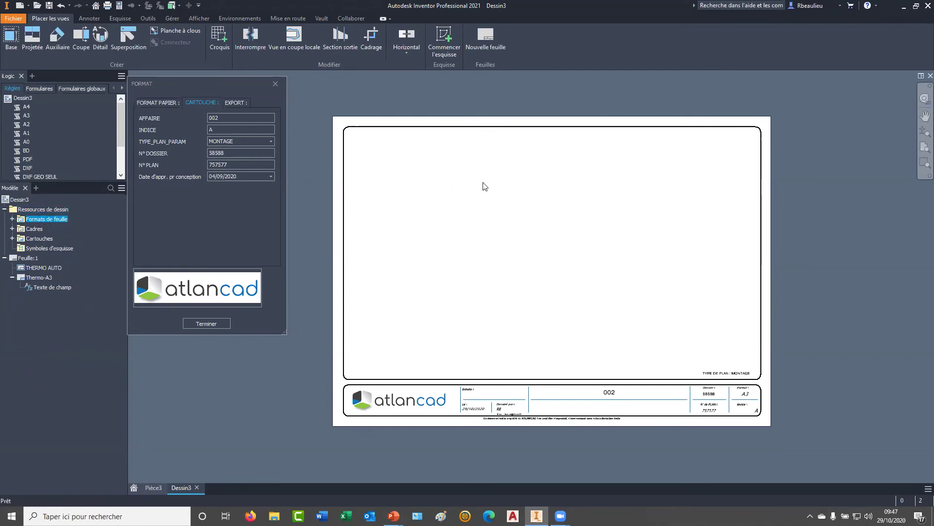
# Step: Try to place a base view of the Pièce3 part, saving the part as Pièce3.ipt
pyautogui.rightClick(517, 253)
pyautogui.click(516, 216)
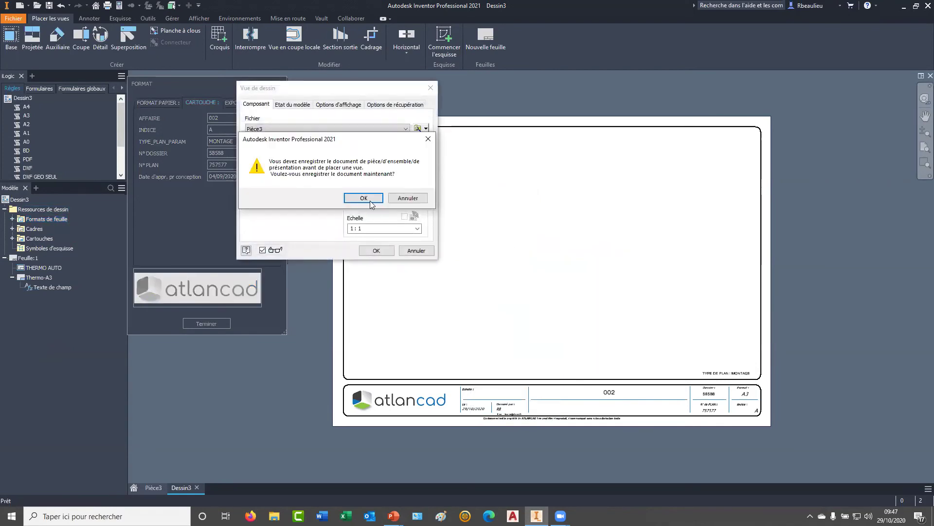
pyautogui.click(364, 198)
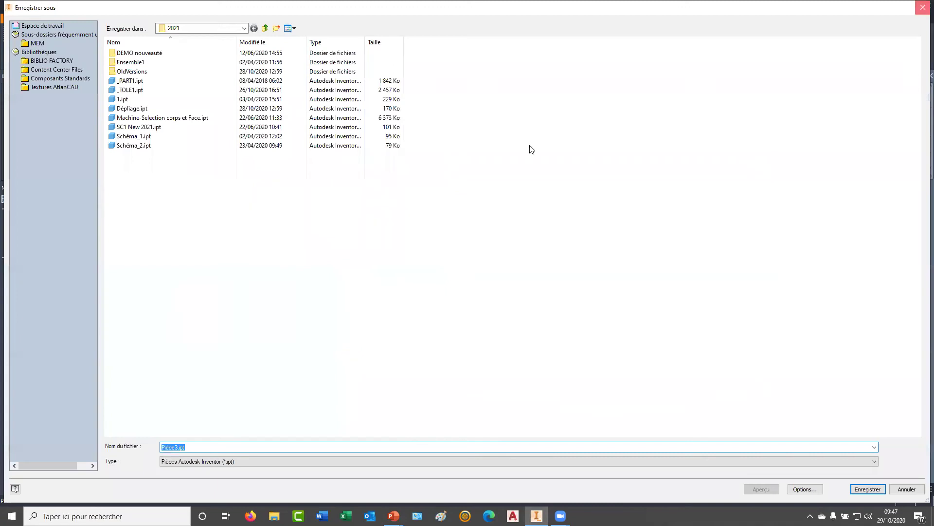
pyautogui.press('Return')
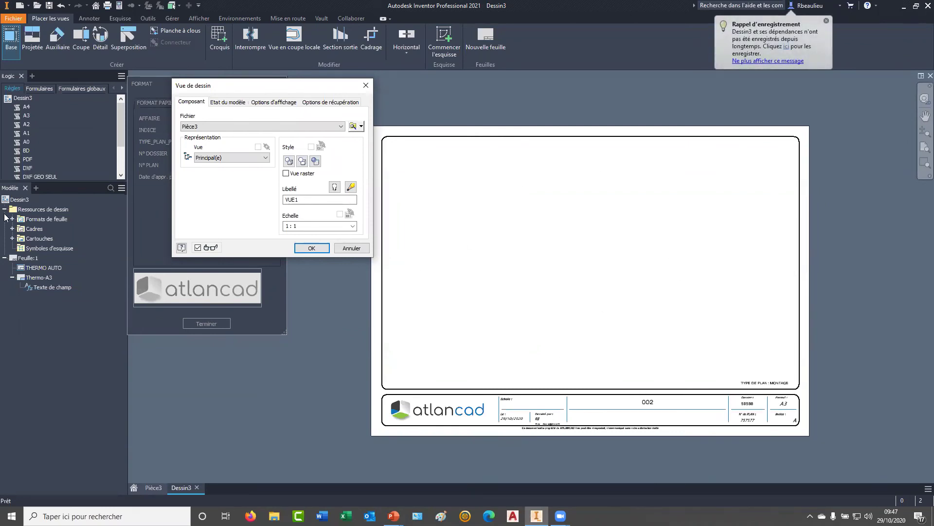
pyautogui.click(351, 249)
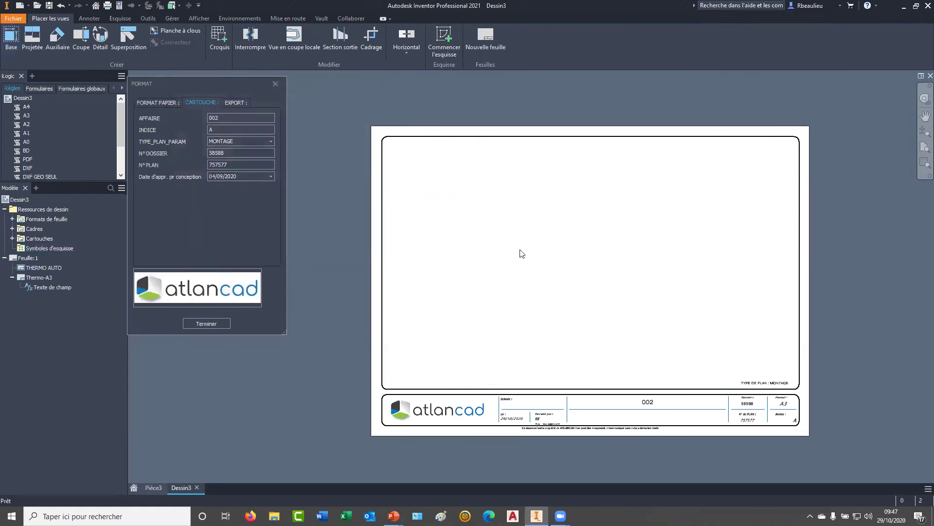
# Step: Check the sheet's command for creating a sheet format and close the Dessin3 drawing without saving
pyautogui.rightClick(31, 259)
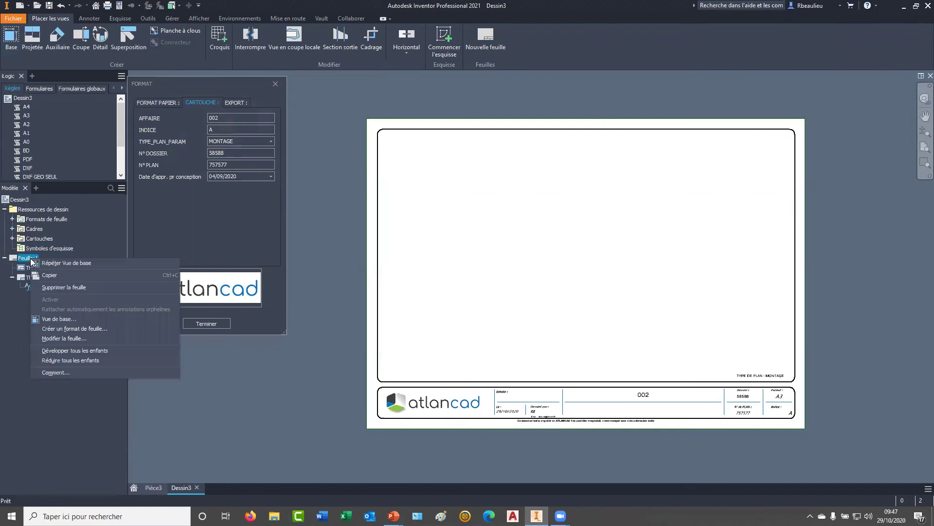
pyautogui.click(82, 327)
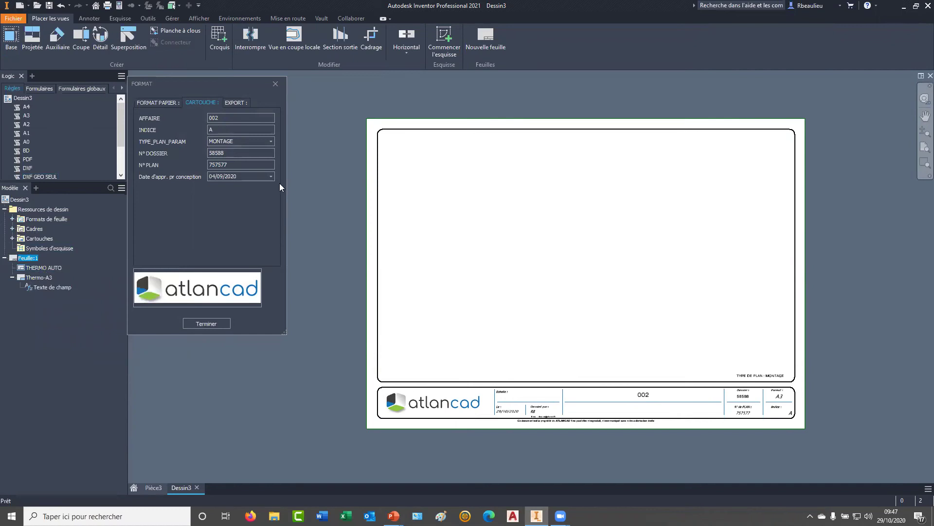
pyautogui.click(274, 84)
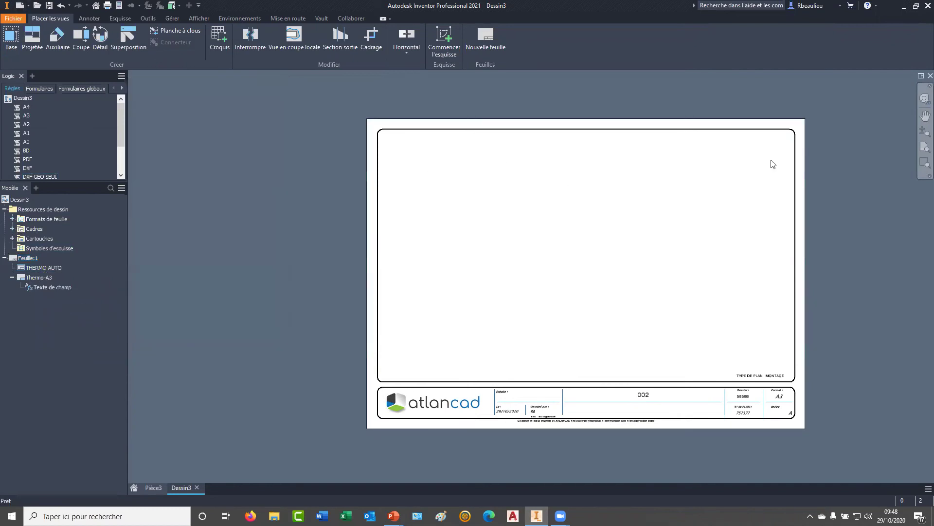
pyautogui.click(930, 76)
pyautogui.click(442, 269)
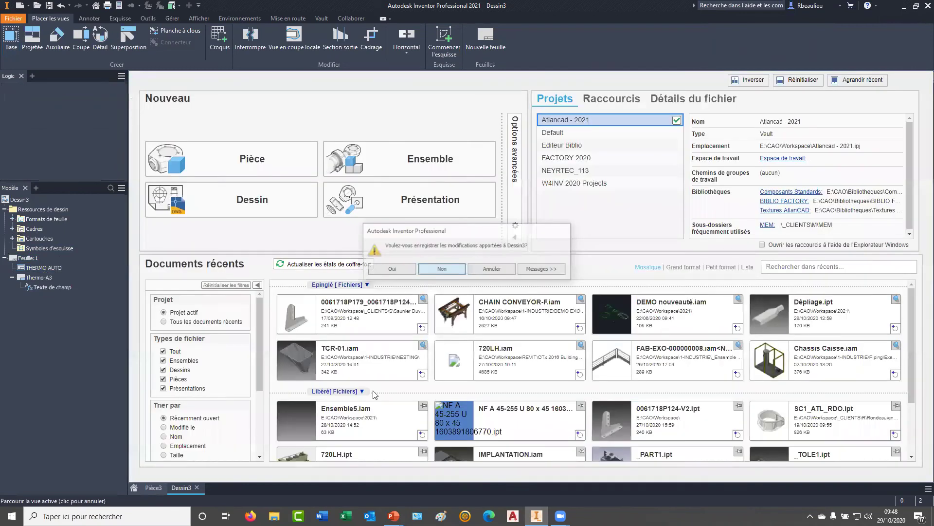
# Step: Open the recent sheet metal part 0061718P179_0061718P124-V2.ipt and create its drawing from the ATLANCAD2021.idw template using a predefined sheet format with views
pyautogui.click(368, 311)
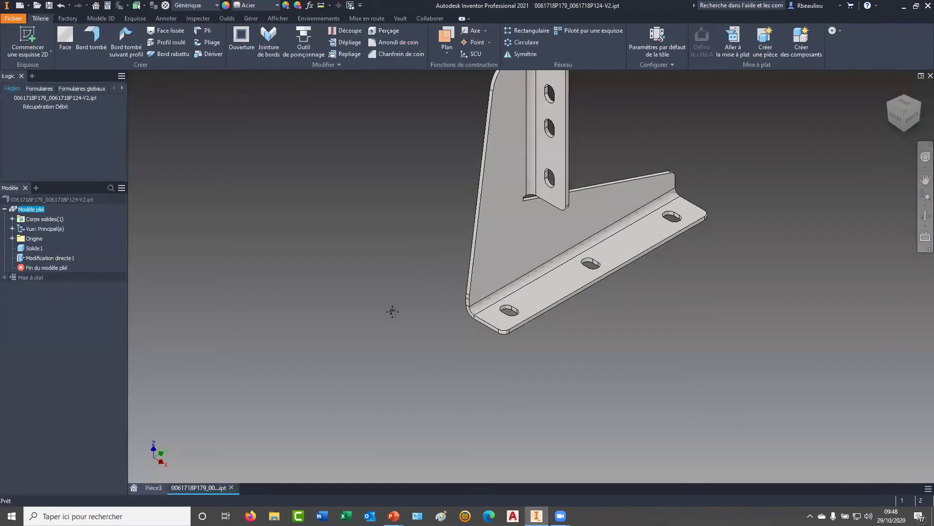
pyautogui.rightClick(21, 209)
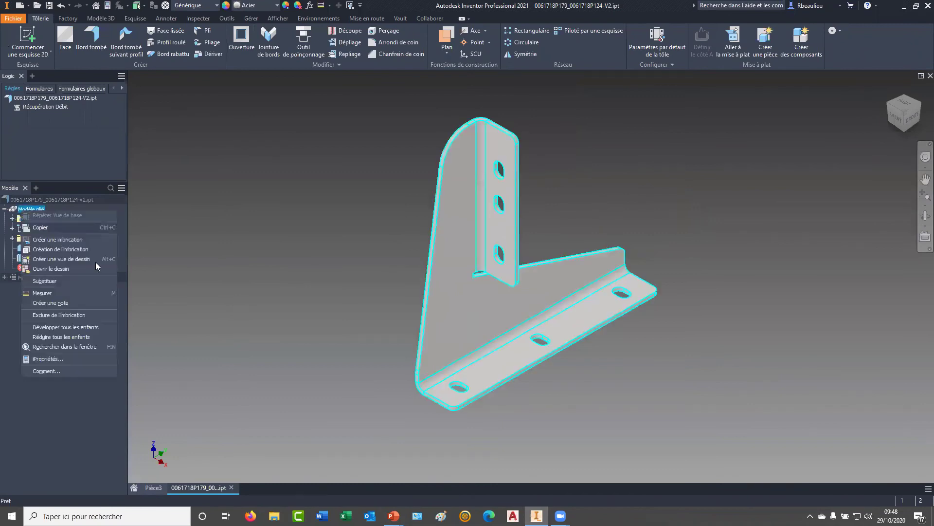
pyautogui.click(62, 261)
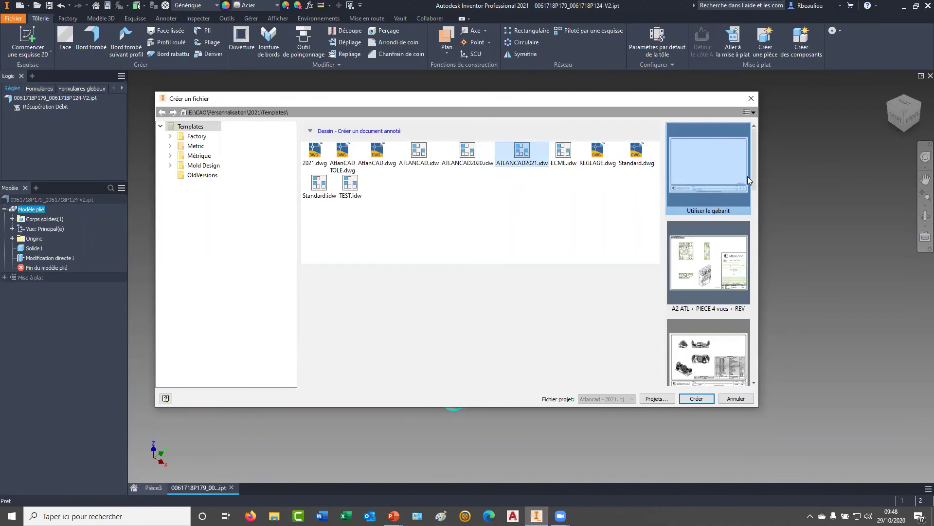
pyautogui.moveTo(755, 163); pyautogui.dragTo(745, 230)
pyautogui.click(700, 189)
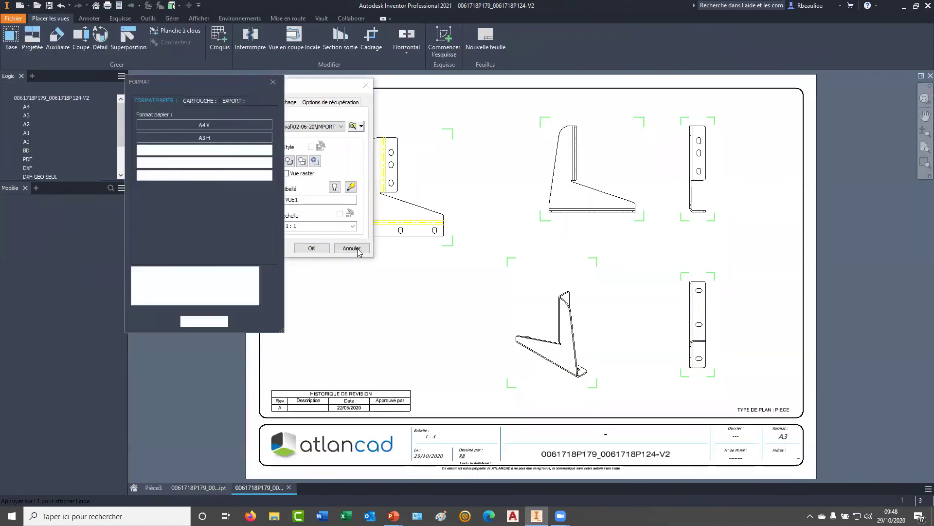
# Step: Shift the flat pattern view slightly toward the sheet's upper-left corner and inspect the revision history table
pyautogui.moveTo(503, 273)
pyautogui.mouseDown()
pyautogui.moveTo(568, 254)
pyautogui.moveTo(533, 258)
pyautogui.mouseUp()
pyautogui.moveTo(484, 172); pyautogui.dragTo(452, 161)
pyautogui.moveTo(432, 273)
pyautogui.mouseDown(button='middle')
pyautogui.moveTo(500, 146)
pyautogui.moveTo(448, 265)
pyautogui.moveTo(452, 255)
pyautogui.mouseUp(button='middle')
pyautogui.scroll(2, 451, 256)
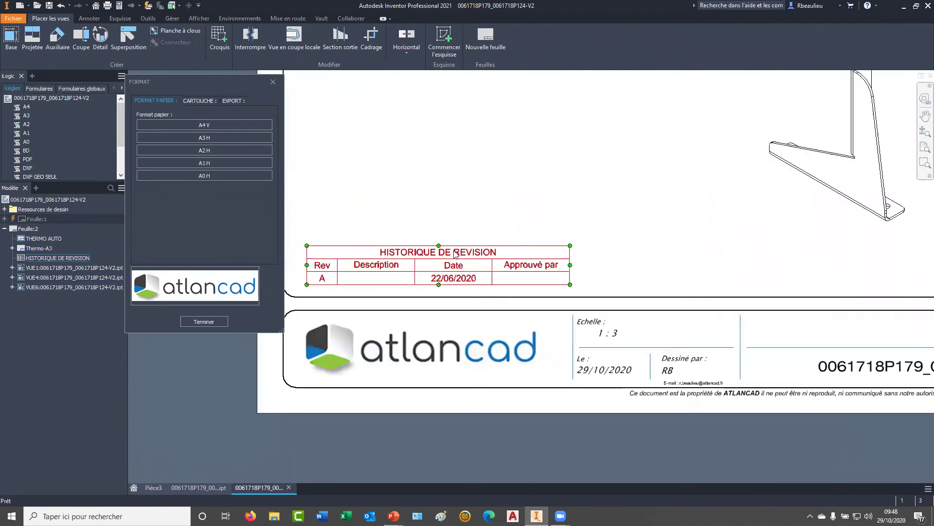
pyautogui.press('Home')
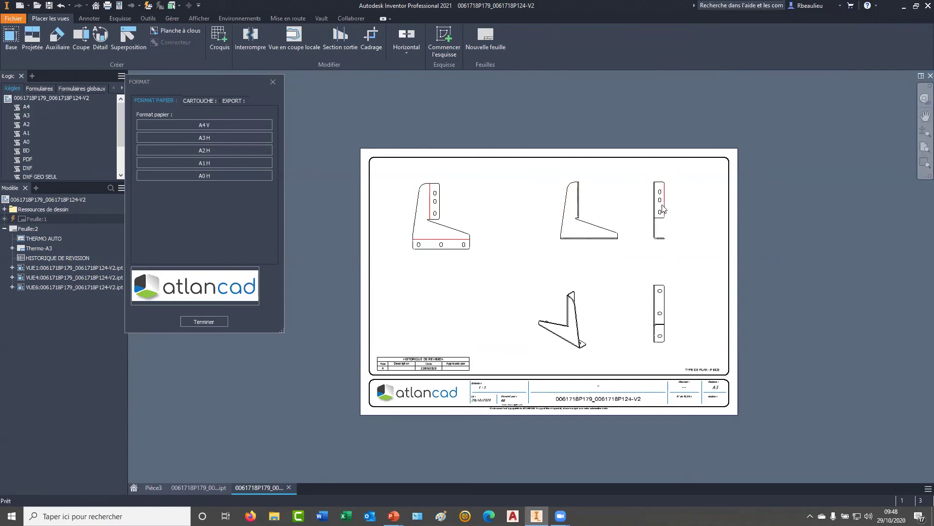
# Step: Reorient the upper-right base view to face the bracket's L-shaped side and delete the view projected below it
pyautogui.doubleClick(670, 226)
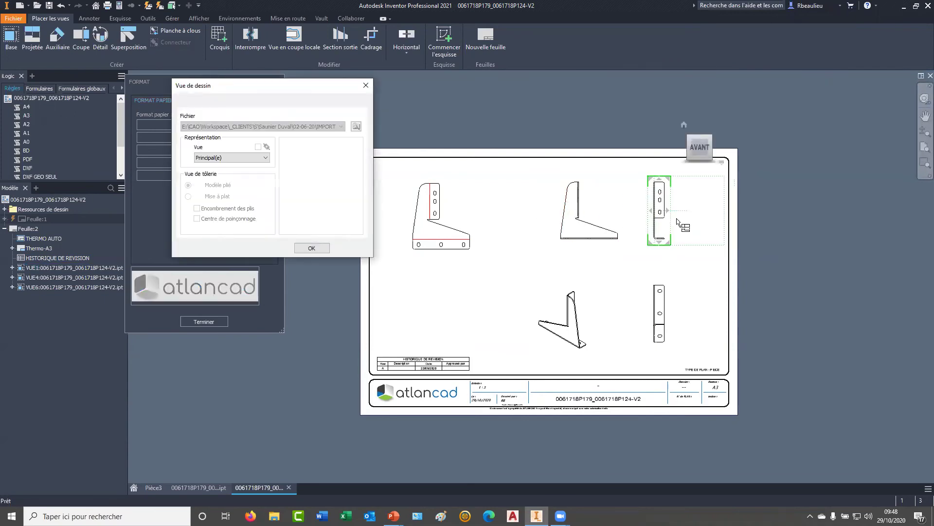
pyautogui.click(720, 154)
pyautogui.click(311, 248)
pyautogui.press('Return')
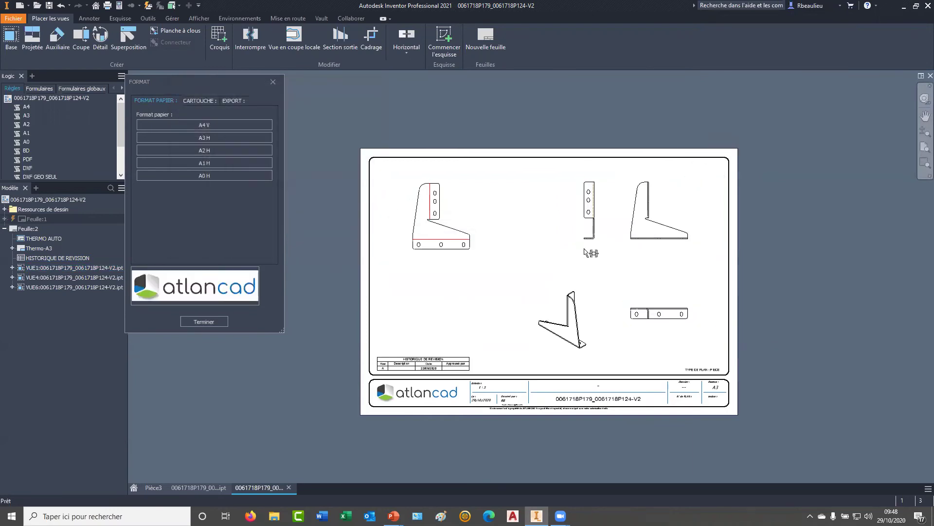
pyautogui.click(672, 304)
pyautogui.press('Delete')
pyautogui.press('Return')
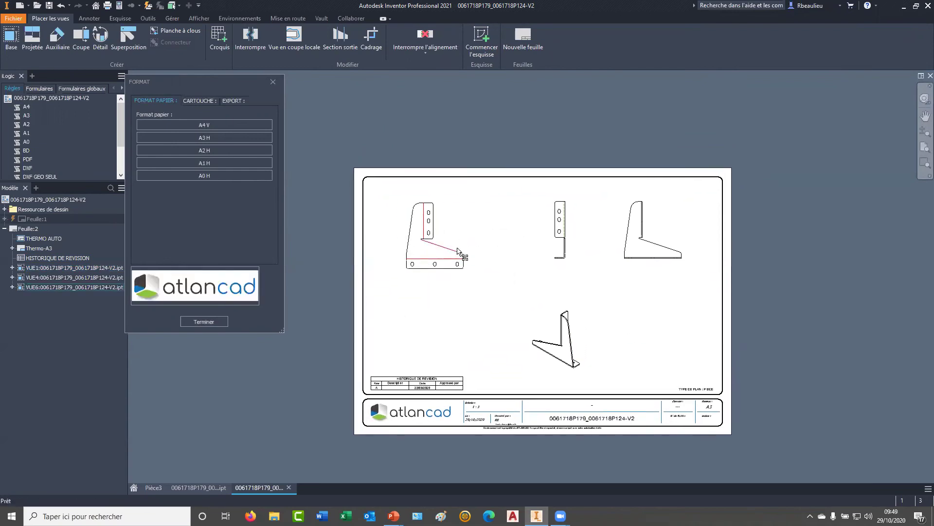
# Step: Enlarge the flat pattern view to a 1:2 scale and move it down toward the middle of its free area
pyautogui.doubleClick(468, 247)
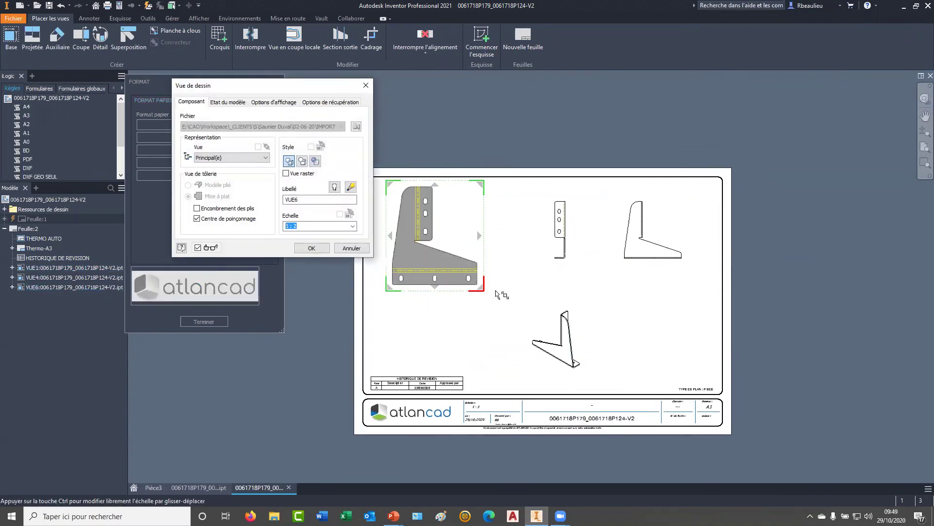
pyautogui.moveTo(482, 277); pyautogui.dragTo(506, 312)
pyautogui.click(311, 248)
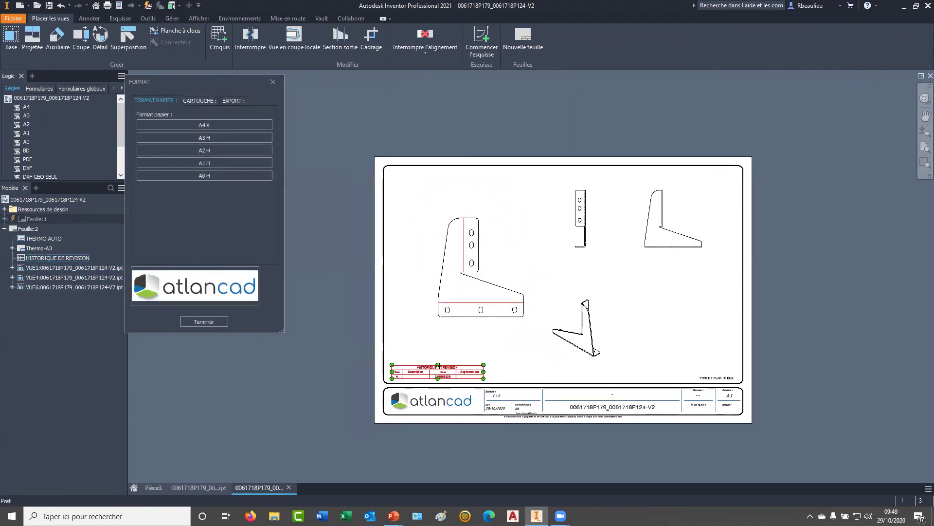
pyautogui.rightClick(31, 228)
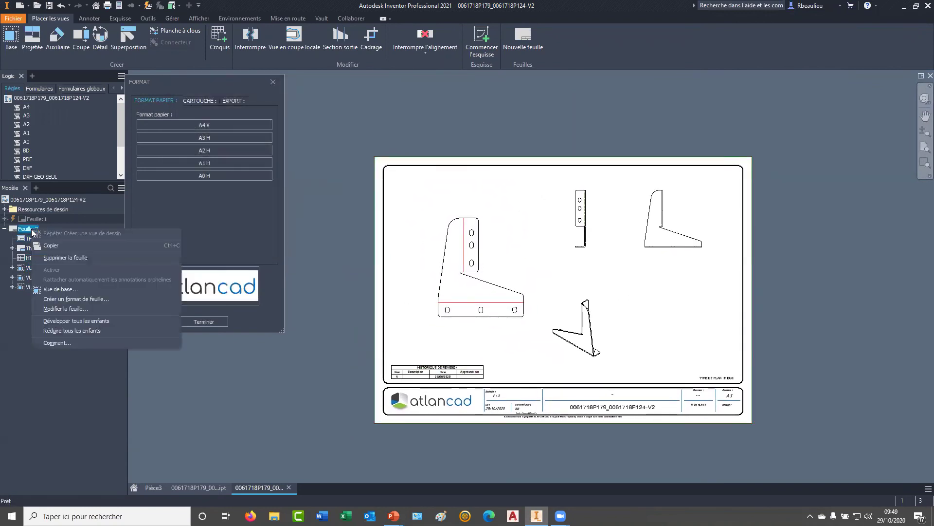
pyautogui.click(66, 299)
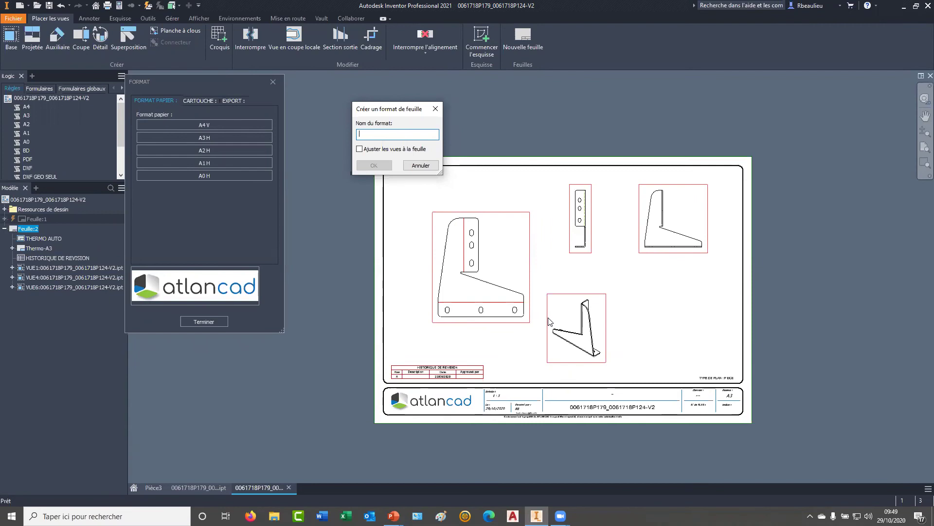
pyautogui.write('demo')
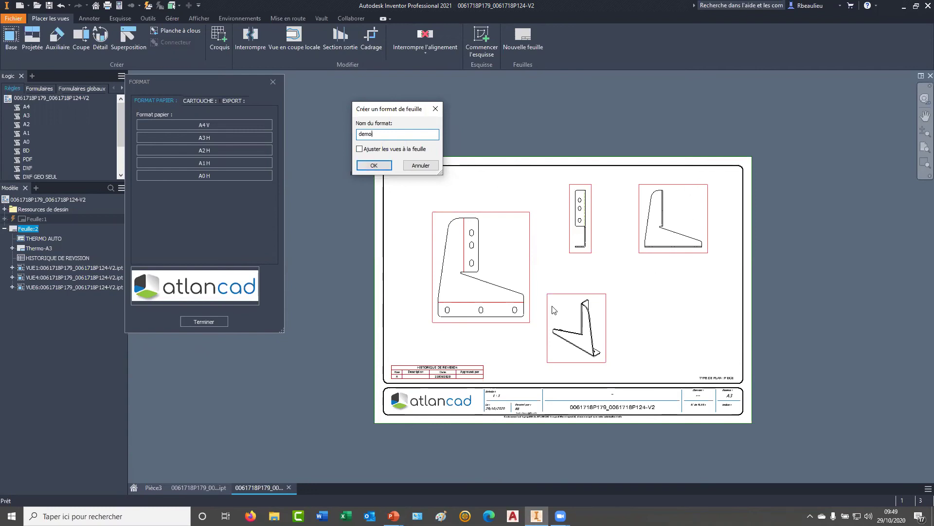
pyautogui.click(359, 149)
pyautogui.click(434, 163)
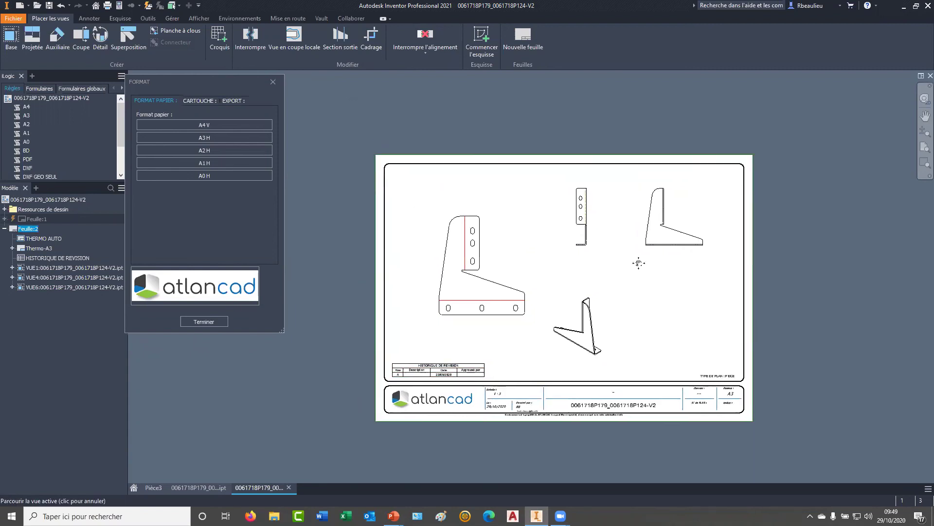
# Step: Save the drawing as 0061718P179_0061718P124-V2.idw in the 2021 folder
pyautogui.scroll(3, 637, 243)
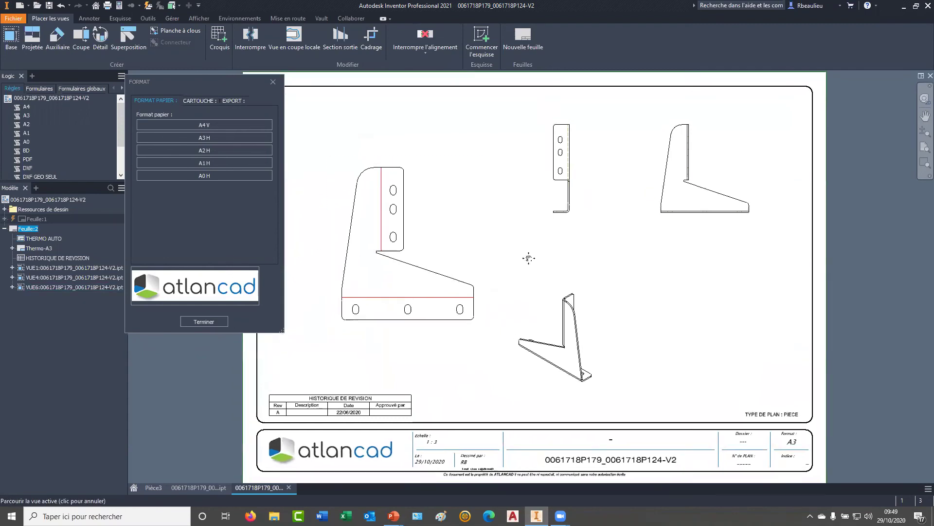
pyautogui.click(50, 7)
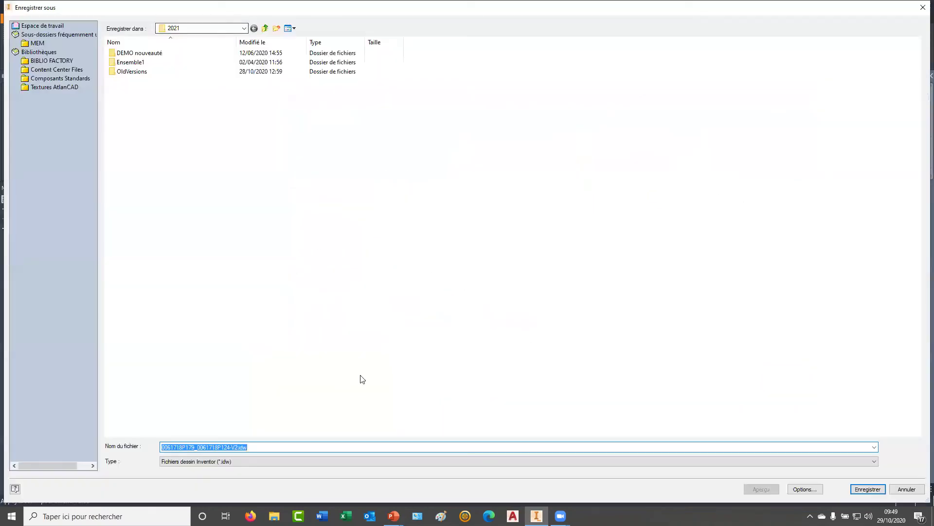
pyautogui.click(861, 489)
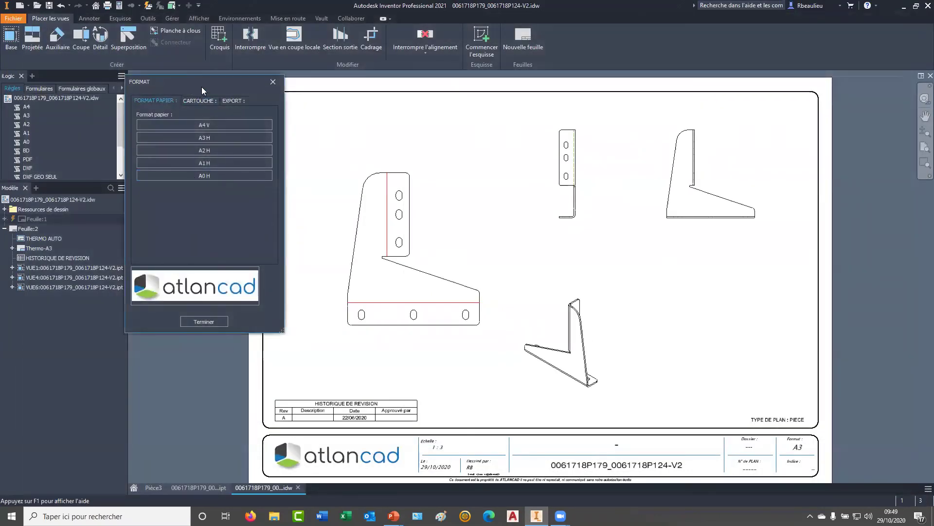
# Step: Export the drawing's sheets to DXF with geometry only, using the FORMAT form, and decline the DXF preview
pyautogui.moveTo(201, 86); pyautogui.dragTo(210, 87)
pyautogui.click(243, 101)
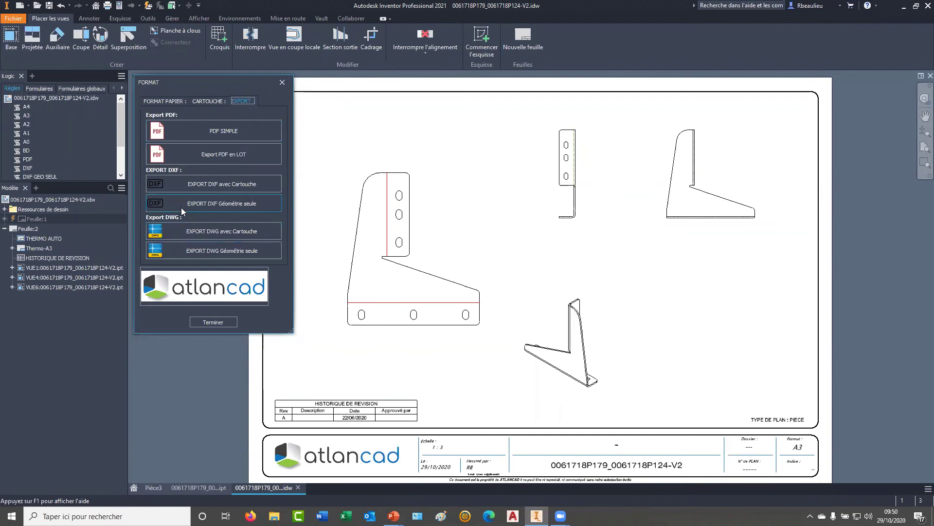
pyautogui.click(209, 205)
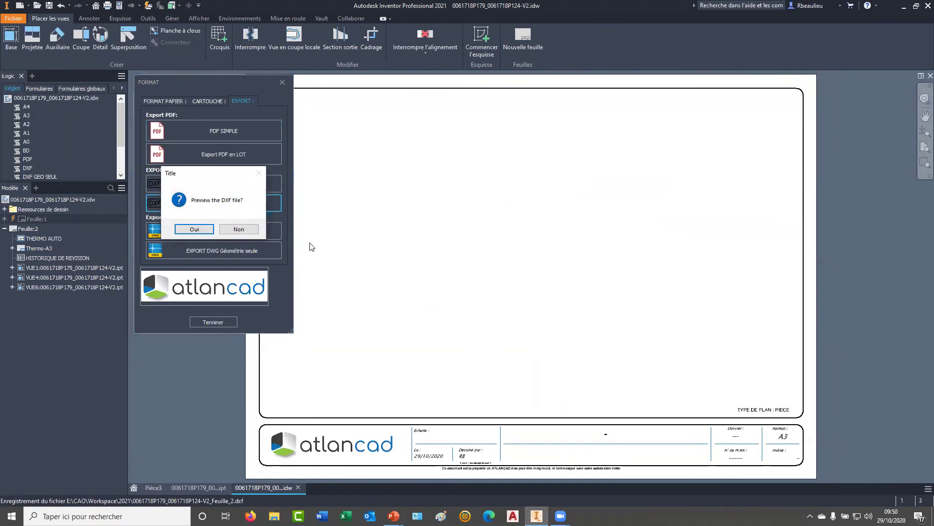
pyautogui.click(238, 230)
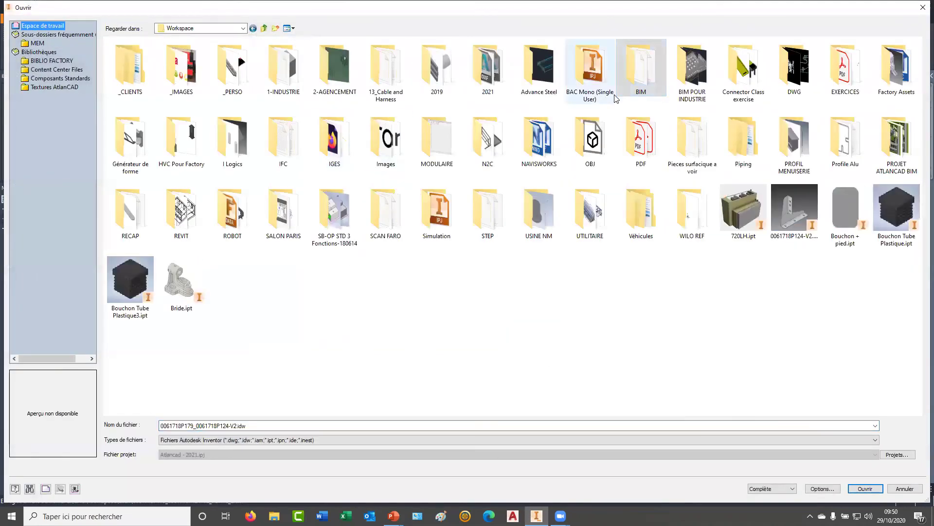
# Step: Browse to the 2021 workspace folder, list all file types and check the exported Feuille_1 and Feuille_2 DXF files without opening them
pyautogui.press('1')
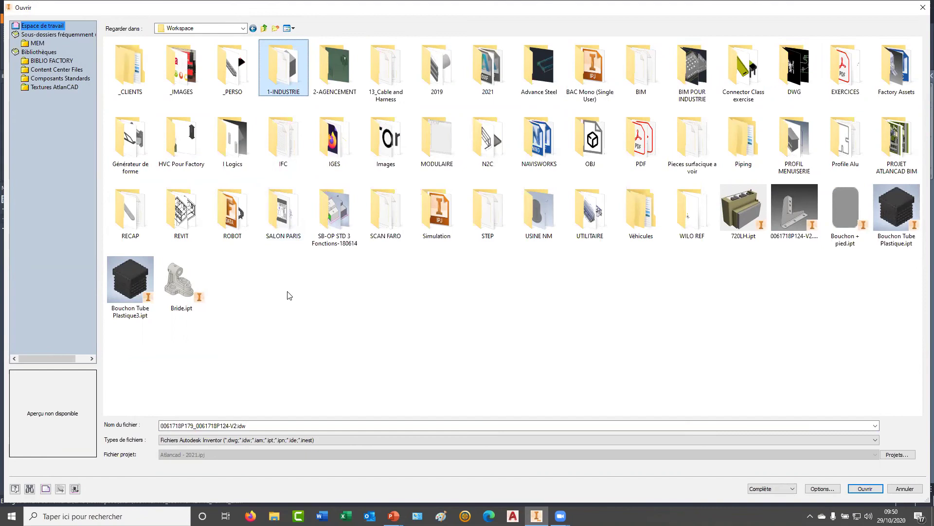
pyautogui.doubleClick(488, 68)
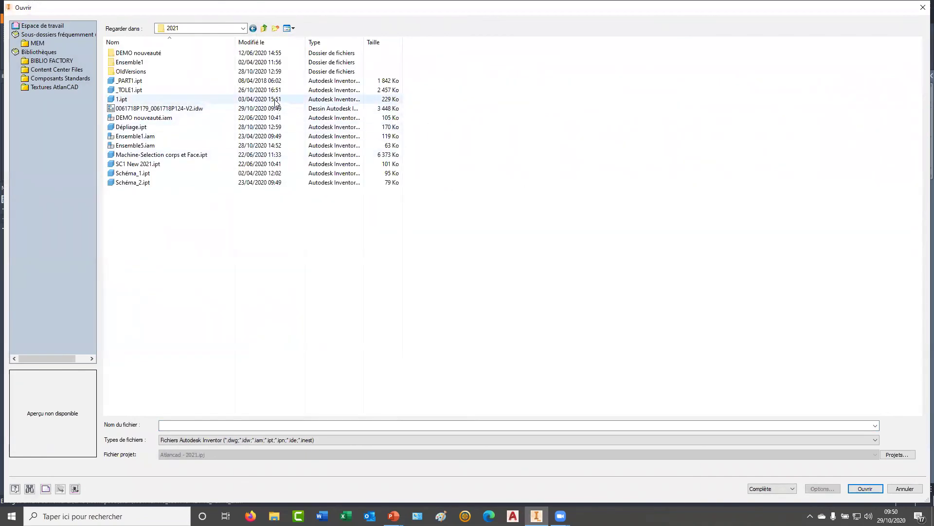
pyautogui.click(238, 439)
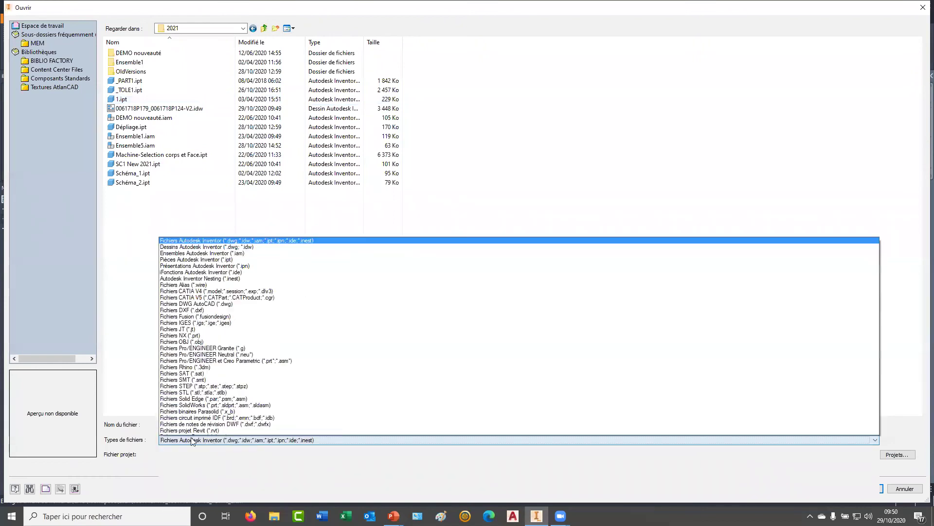
pyautogui.click(185, 431)
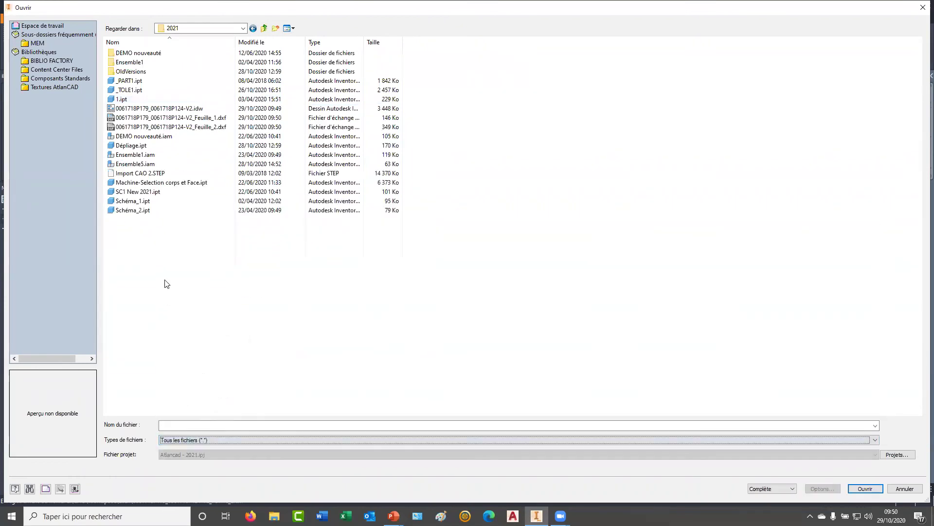
pyautogui.click(149, 117)
pyautogui.click(146, 127)
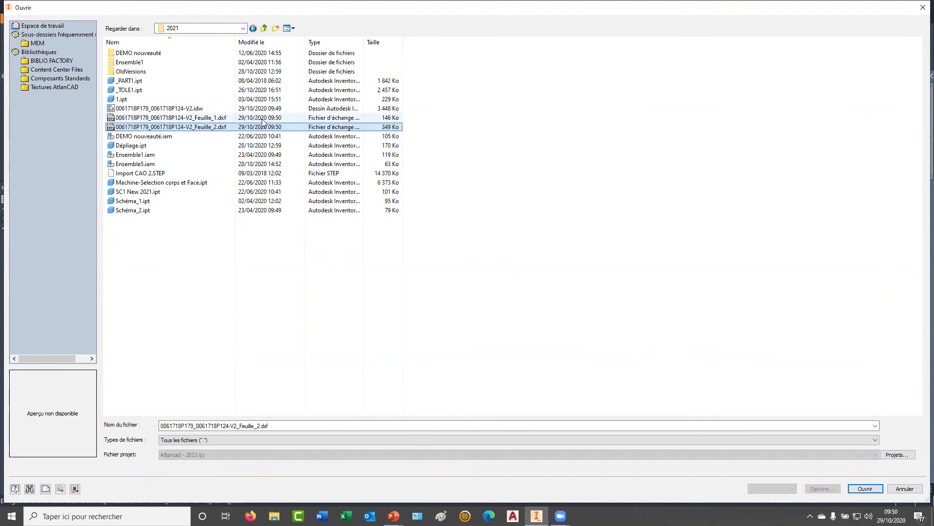
pyautogui.click(171, 119)
pyautogui.click(195, 128)
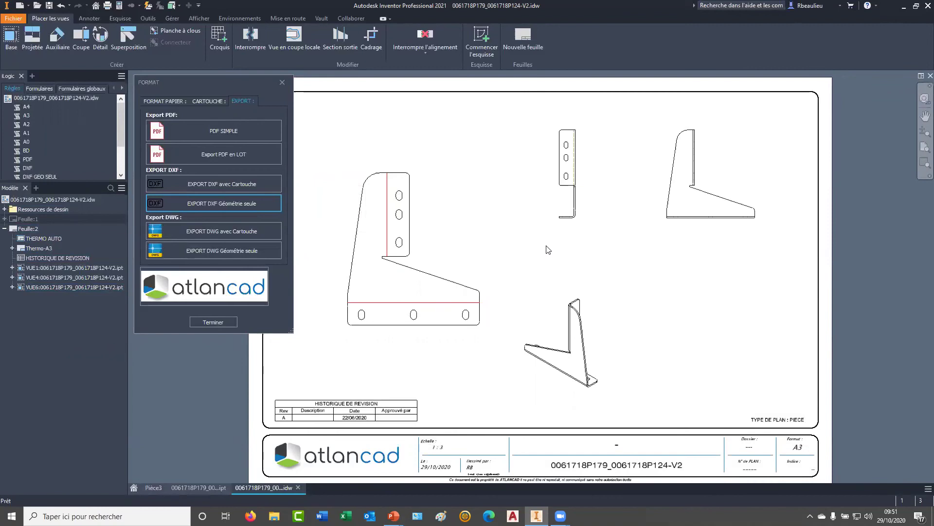
# Step: Switch to the running PowerPoint slideshow and show its closing "Merci de votre attention" slide
pyautogui.press('super+Tab')
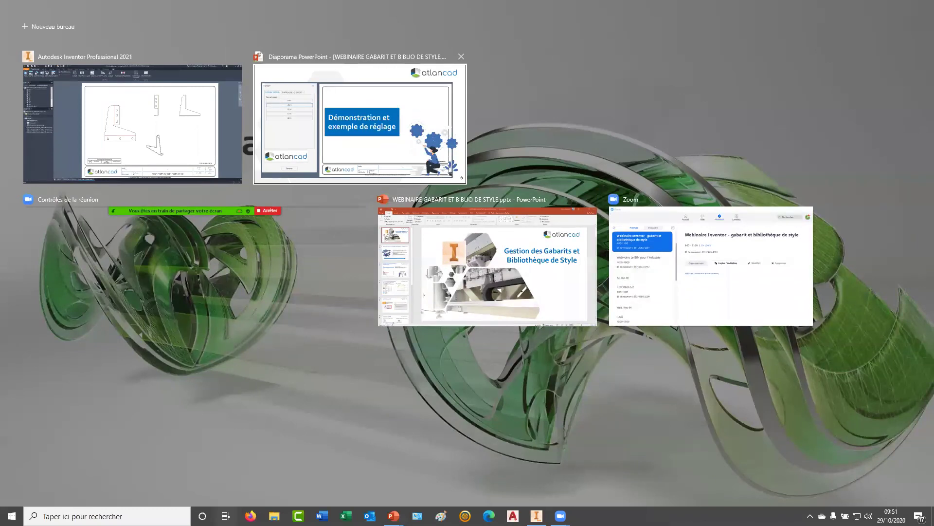
pyautogui.press('Return')
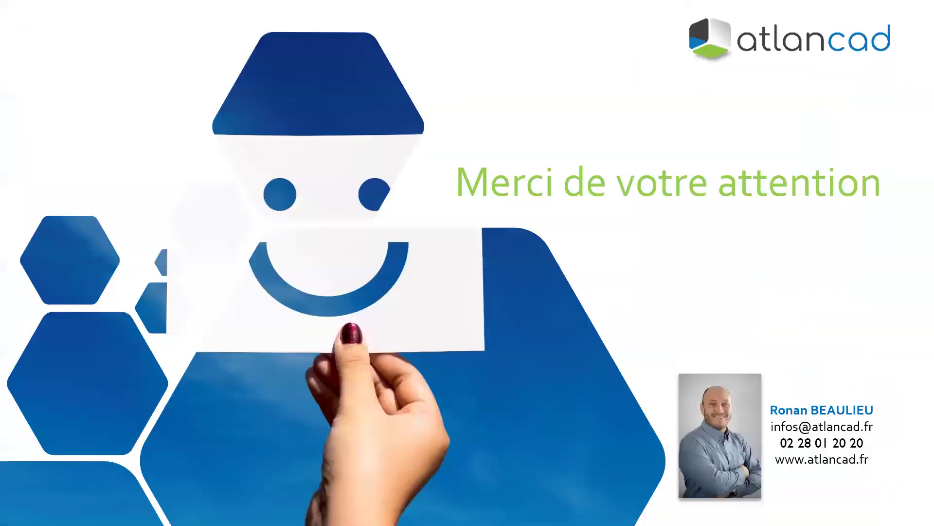